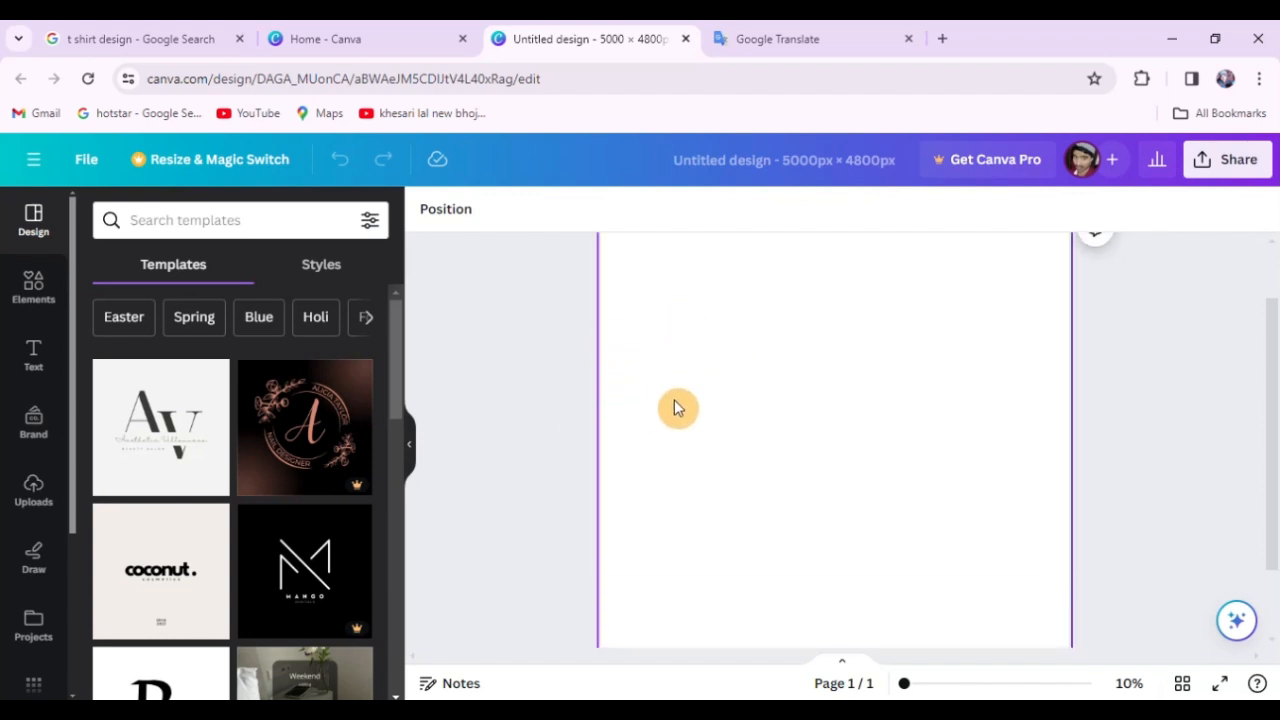
Step: Examine the Google Images results for "t shirt design" for ideas for a shirt print
{"action": "left_click", "coordinate": [805, 36]}
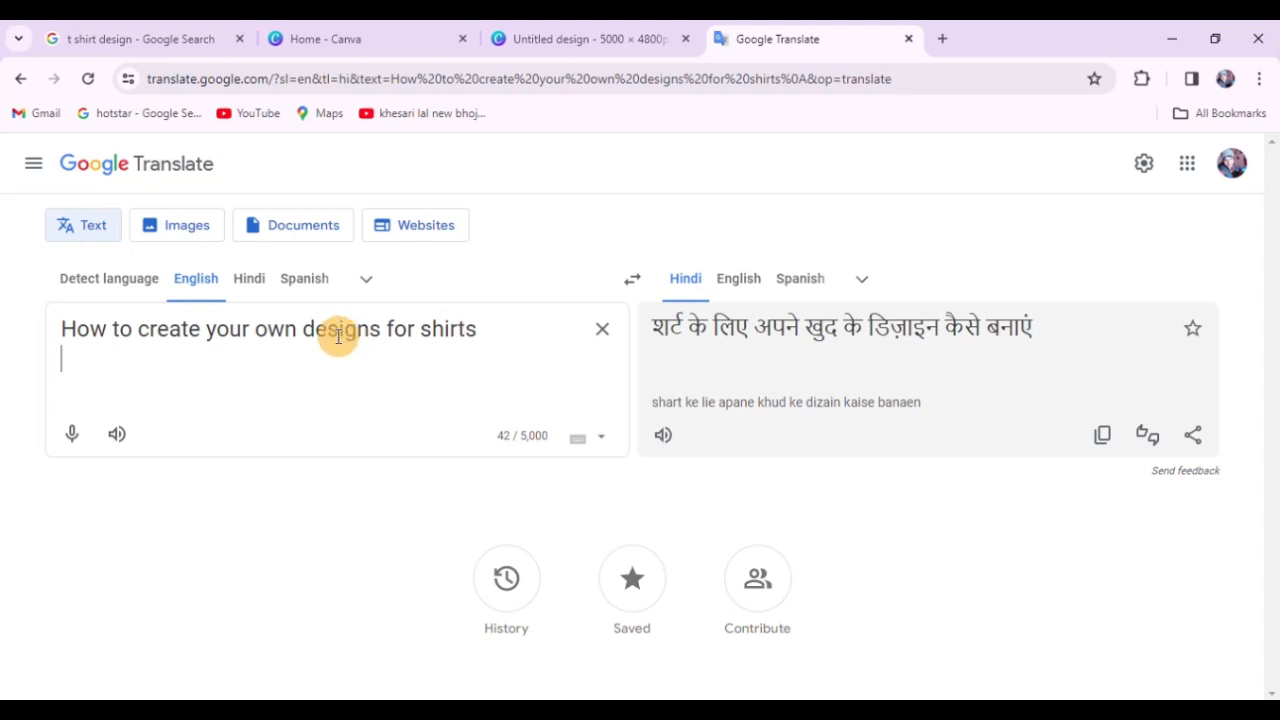
{"action": "left_click", "coordinate": [590, 35]}
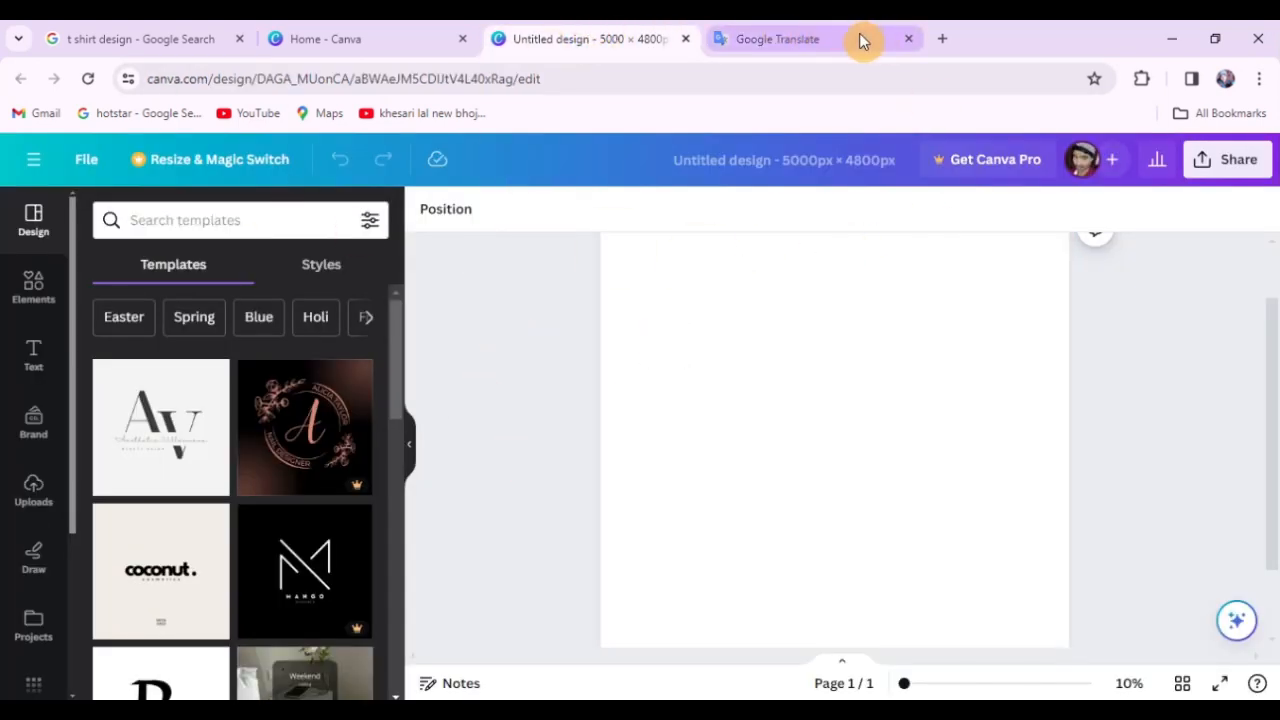
{"action": "left_click", "coordinate": [163, 36]}
{"action": "scroll", "coordinate": [466, 235], "scroll_direction": "up", "scroll_amount": 20}
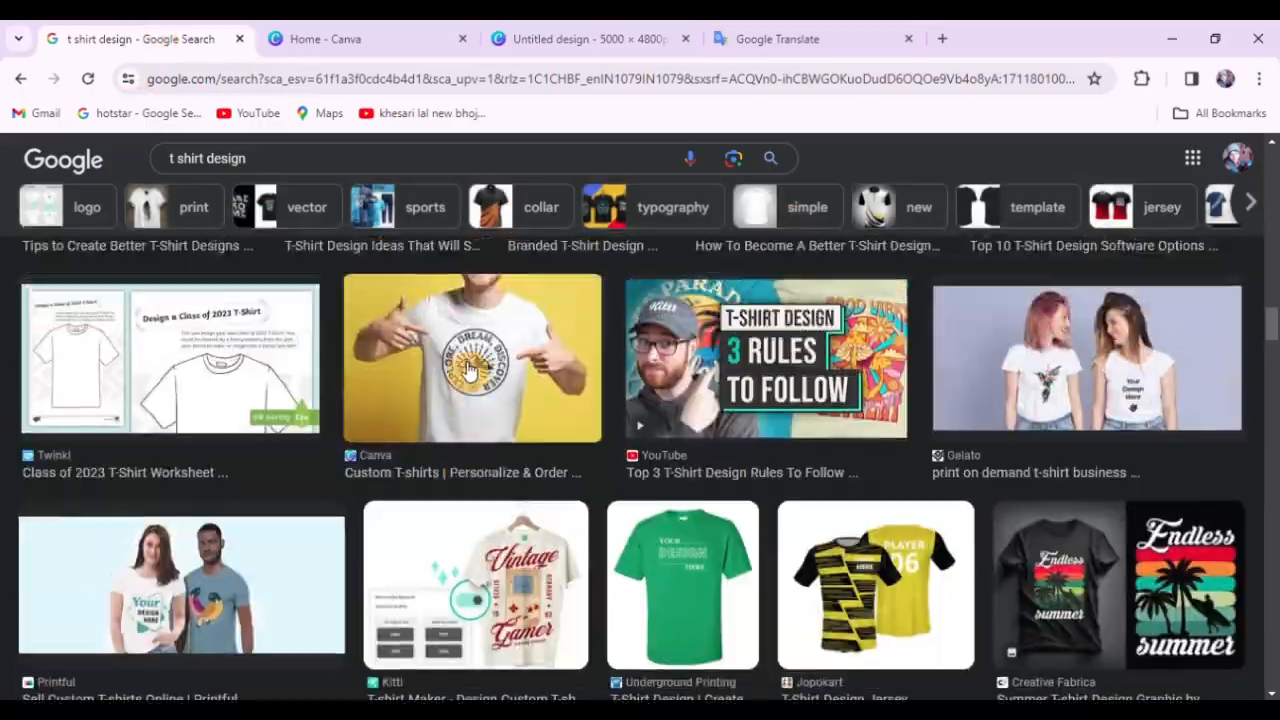
{"action": "scroll", "coordinate": [503, 375], "scroll_direction": "down", "scroll_amount": 20}
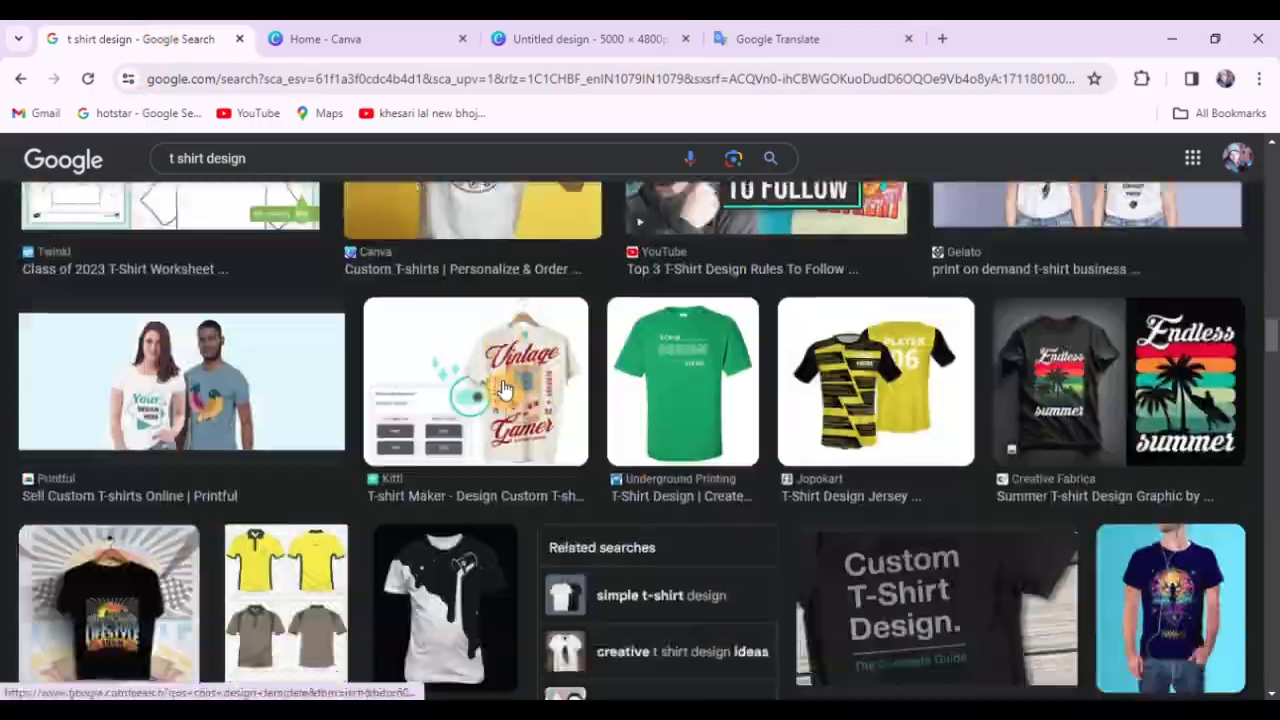
{"action": "scroll", "coordinate": [497, 390], "scroll_direction": "down", "scroll_amount": 10}
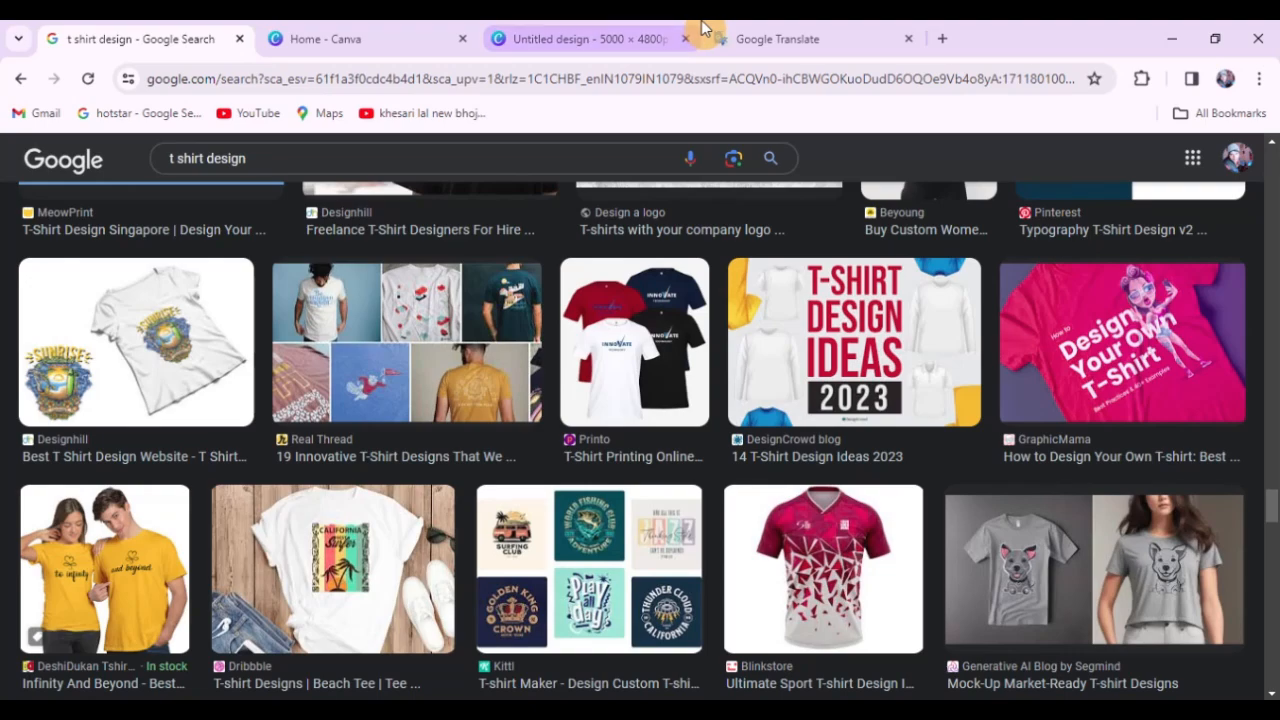
{"action": "left_click", "coordinate": [588, 38]}
{"action": "left_click", "coordinate": [140, 38]}
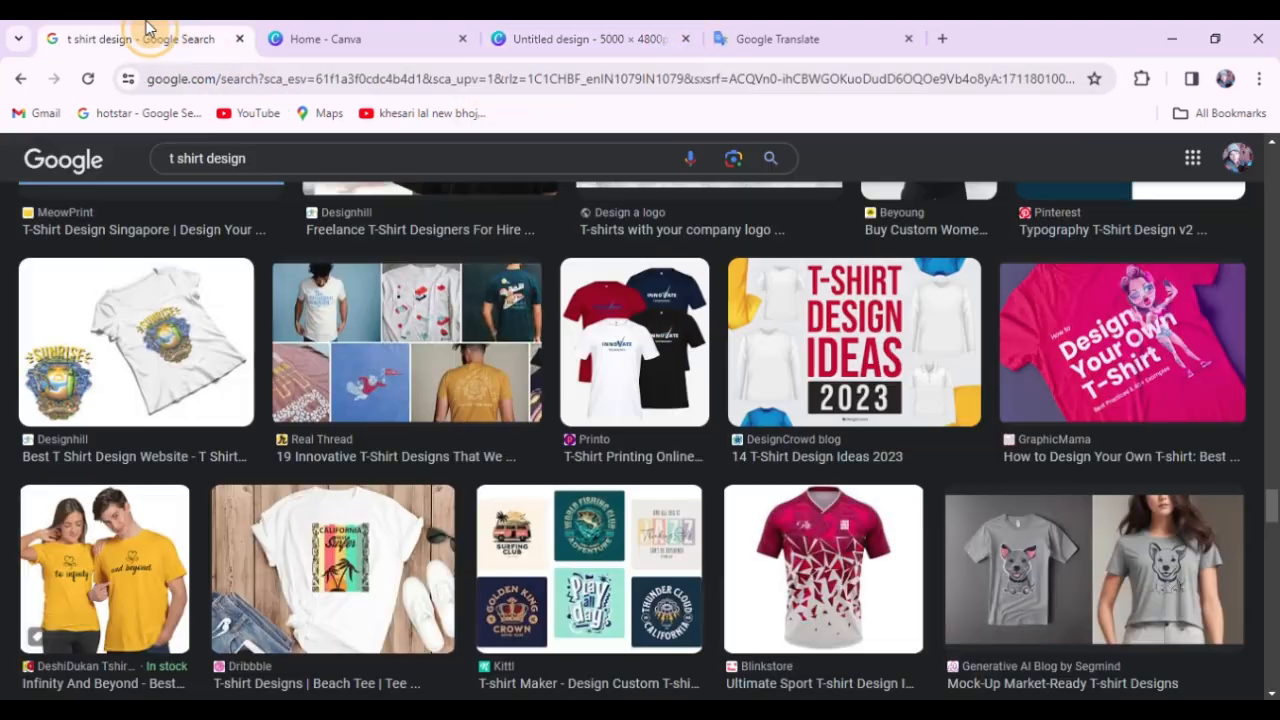
{"action": "scroll", "coordinate": [640, 490], "scroll_direction": "down", "scroll_amount": 5}
{"action": "scroll", "coordinate": [615, 500], "scroll_direction": "down", "scroll_amount": 3}
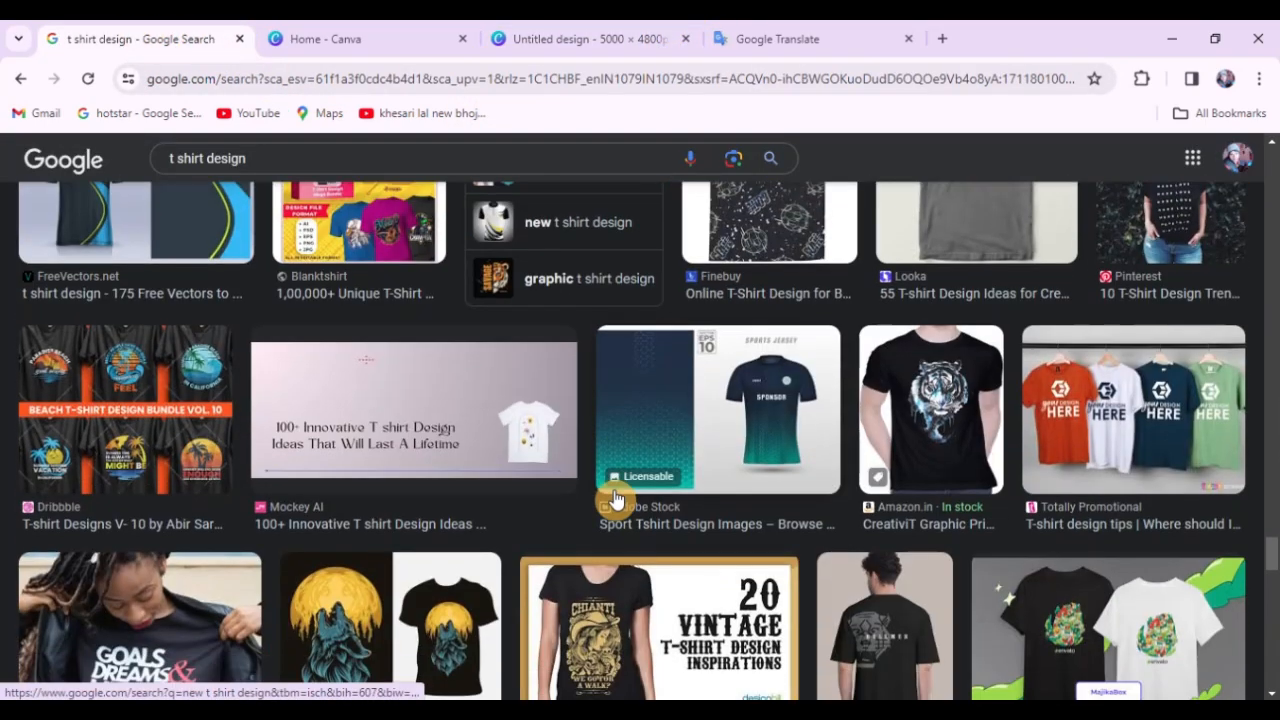
{"action": "scroll", "coordinate": [615, 500], "scroll_direction": "up", "scroll_amount": 3}
{"action": "scroll", "coordinate": [615, 500], "scroll_direction": "down", "scroll_amount": 10}
{"action": "scroll", "coordinate": [615, 500], "scroll_direction": "down", "scroll_amount": 15}
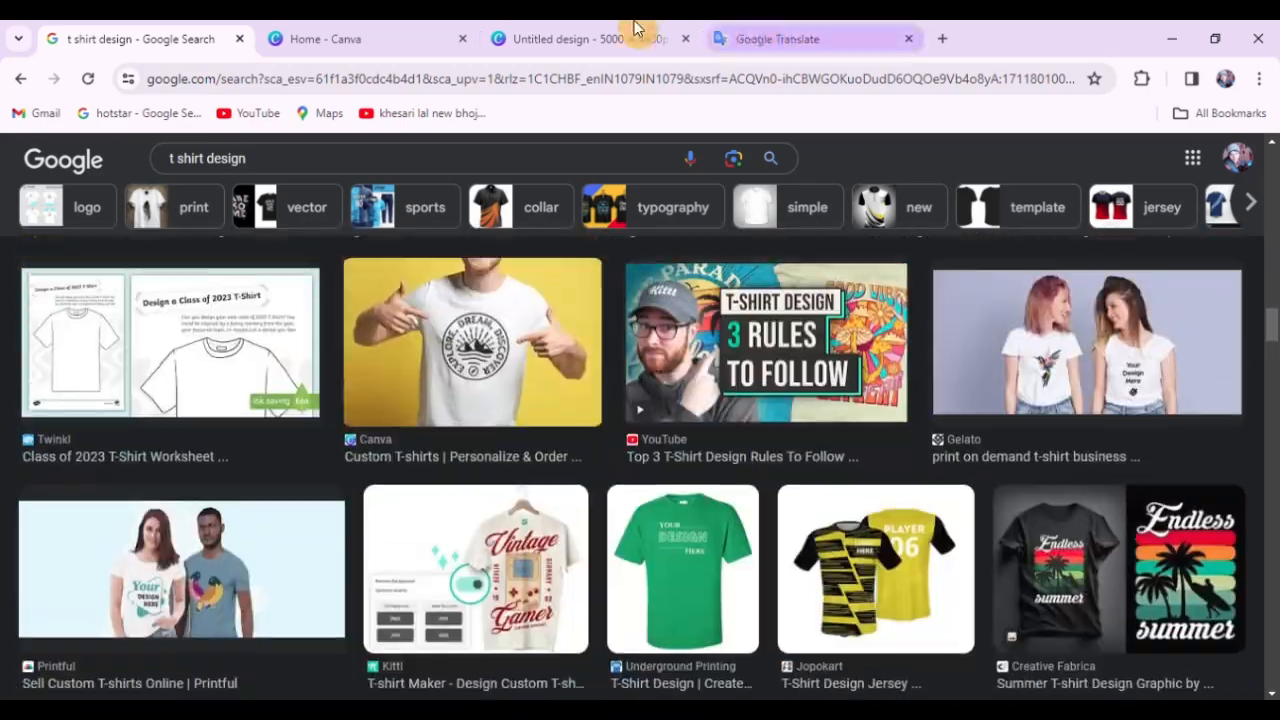
Step: In the blank Canva design, add the recently used "love, peace, and joy" font combination and place it in the page's upper part
{"action": "left_click", "coordinate": [635, 30]}
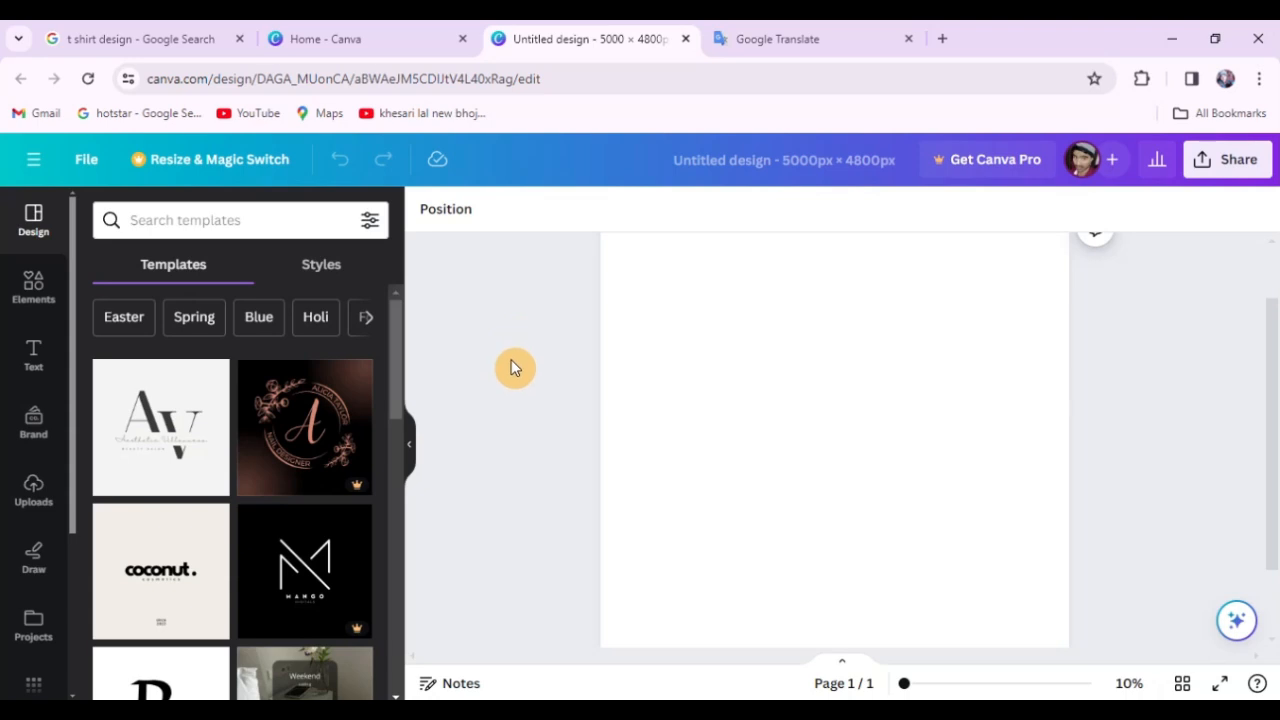
{"action": "left_click", "coordinate": [33, 358]}
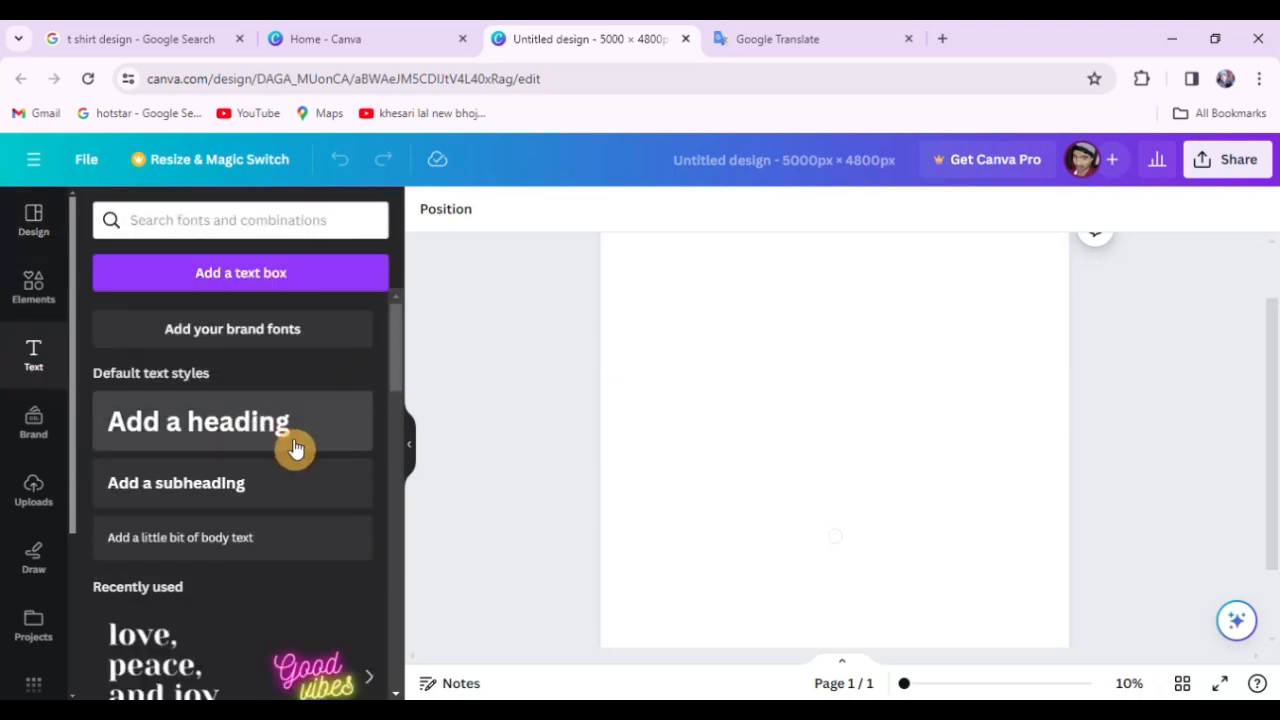
{"action": "scroll", "coordinate": [286, 457], "scroll_direction": "down", "scroll_amount": 3}
{"action": "left_click", "coordinate": [155, 403]}
{"action": "left_click_drag", "start_coordinate": [857, 420], "coordinate": [1003, 302]}
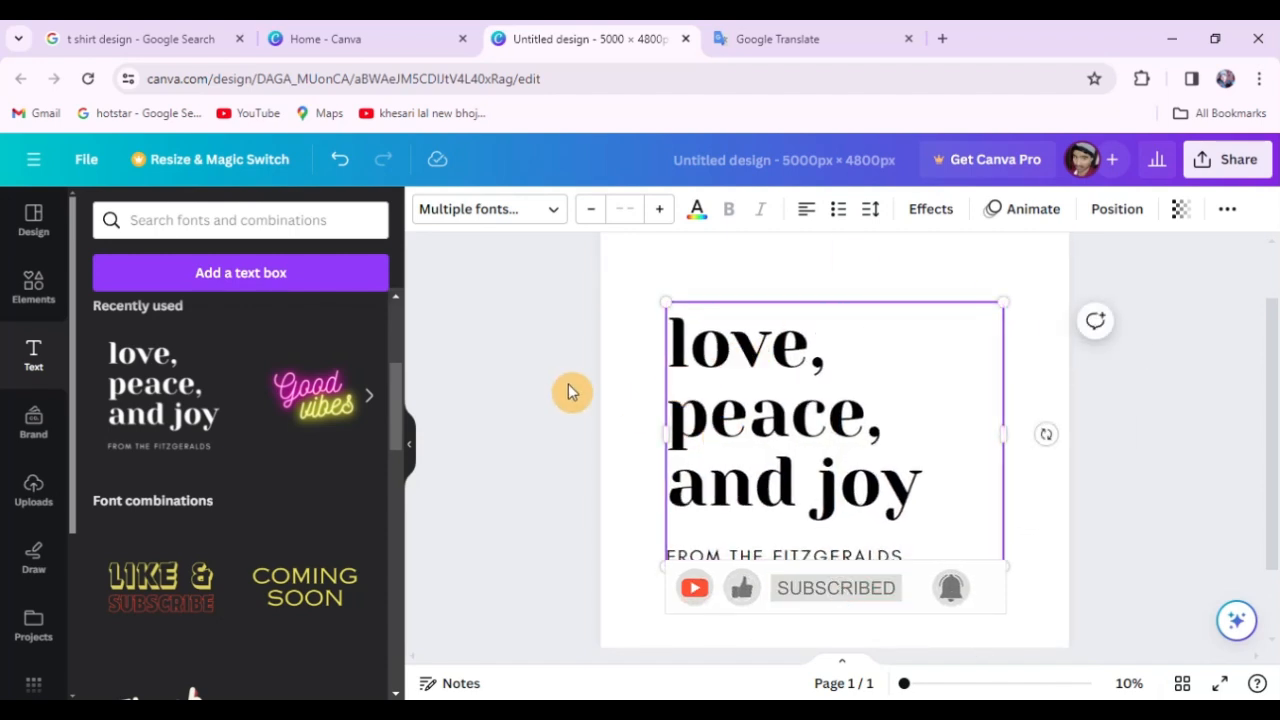
{"action": "left_click_drag", "start_coordinate": [757, 346], "coordinate": [778, 300]}
{"action": "left_click", "coordinate": [606, 360]}
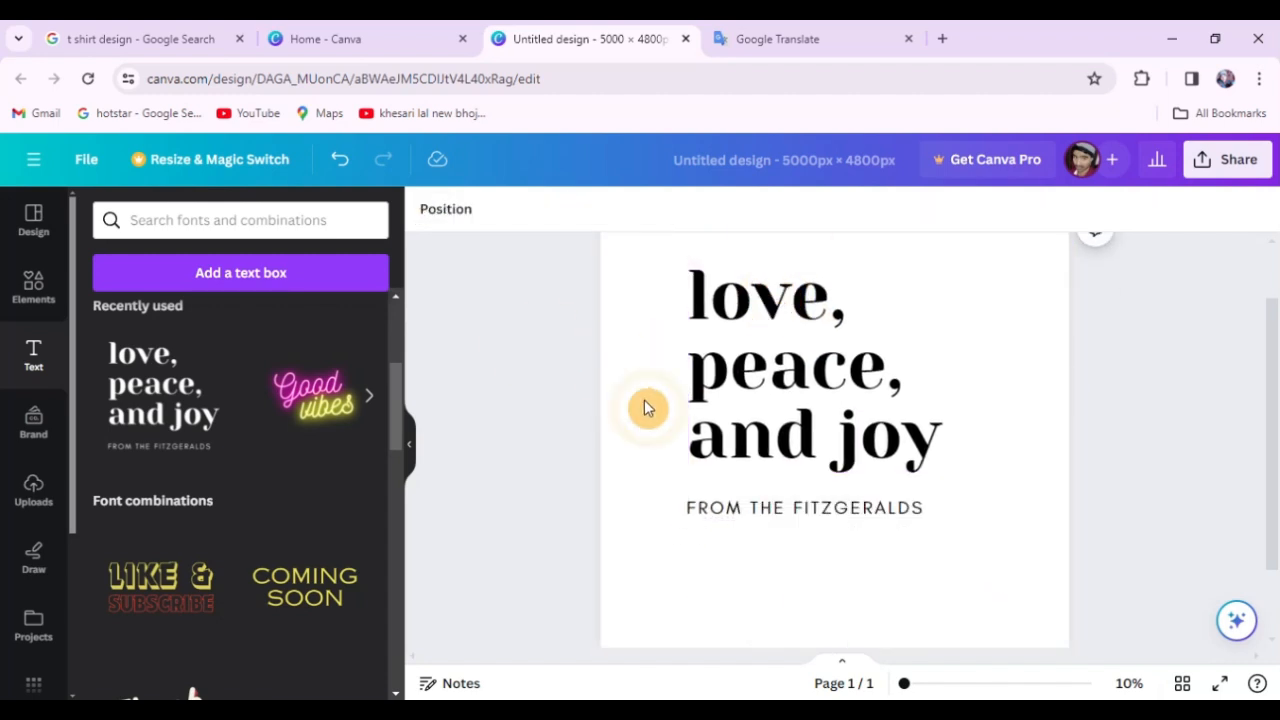
Step: Replace the last word of the small line under the heading so it reads "FROM THE SUMMER"
{"action": "left_click", "coordinate": [793, 509]}
{"action": "double_click", "coordinate": [794, 509]}
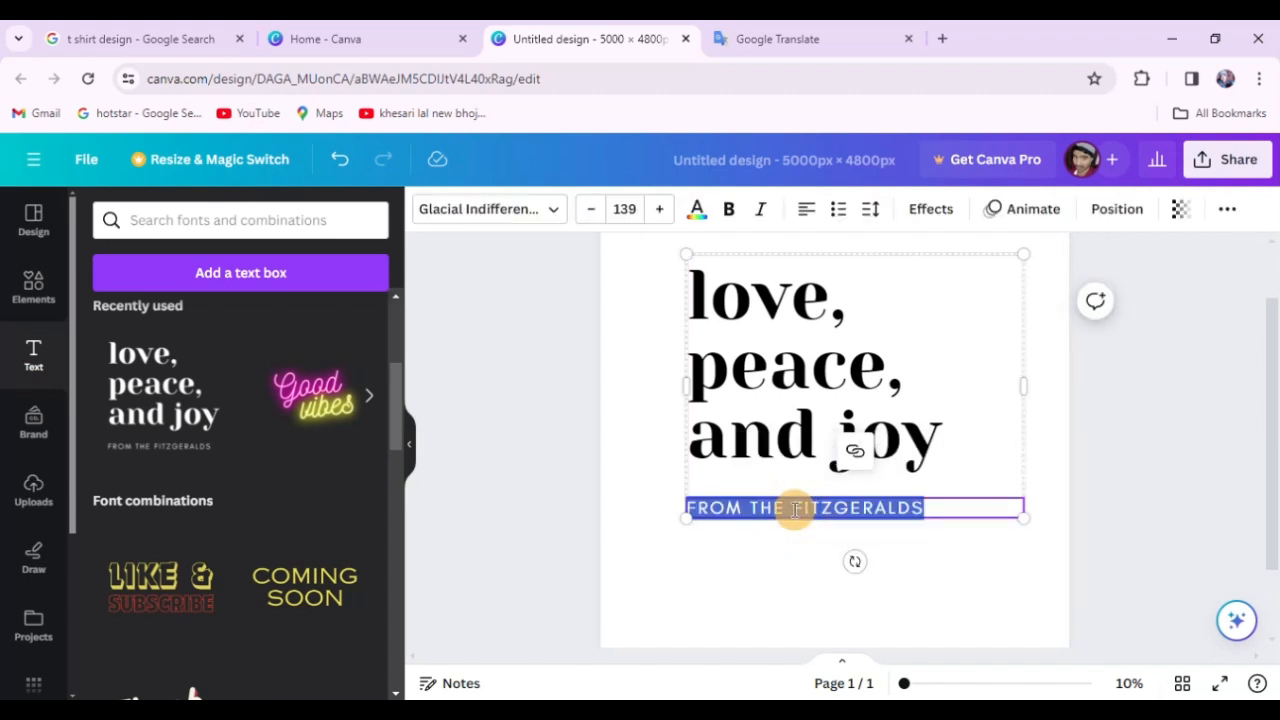
{"action": "left_click", "coordinate": [794, 509]}
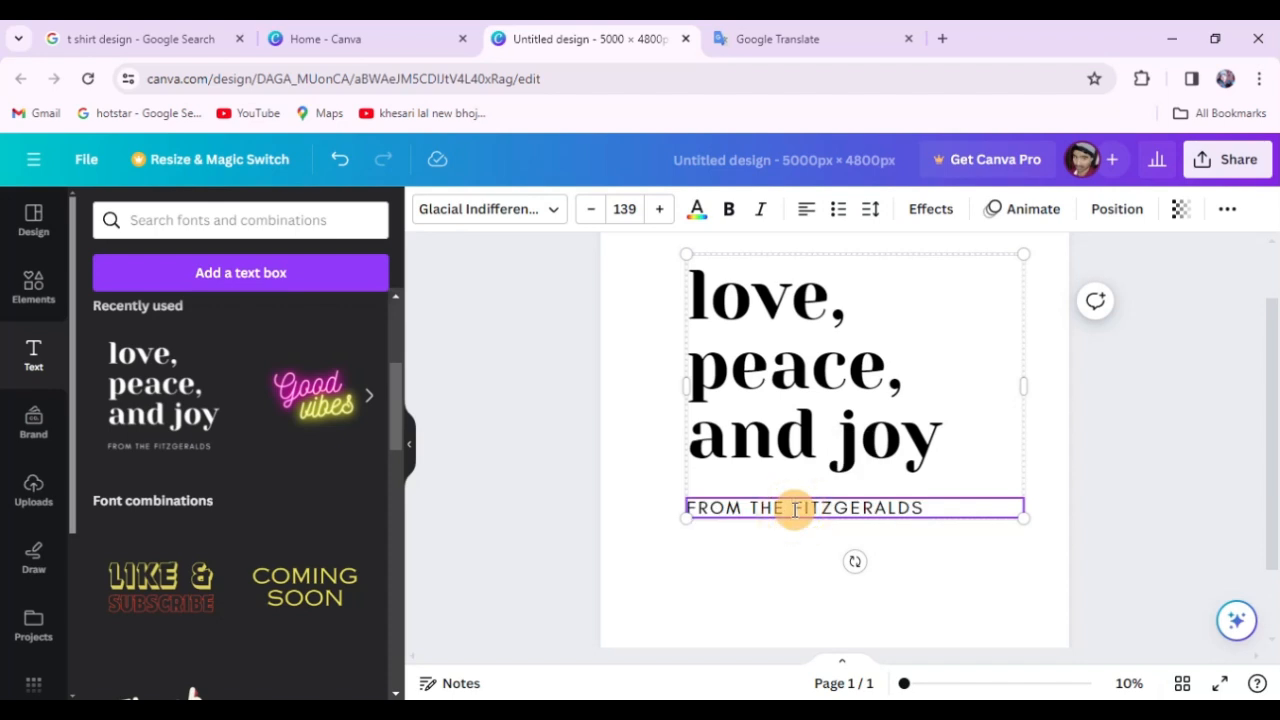
{"action": "double_click", "coordinate": [794, 509]}
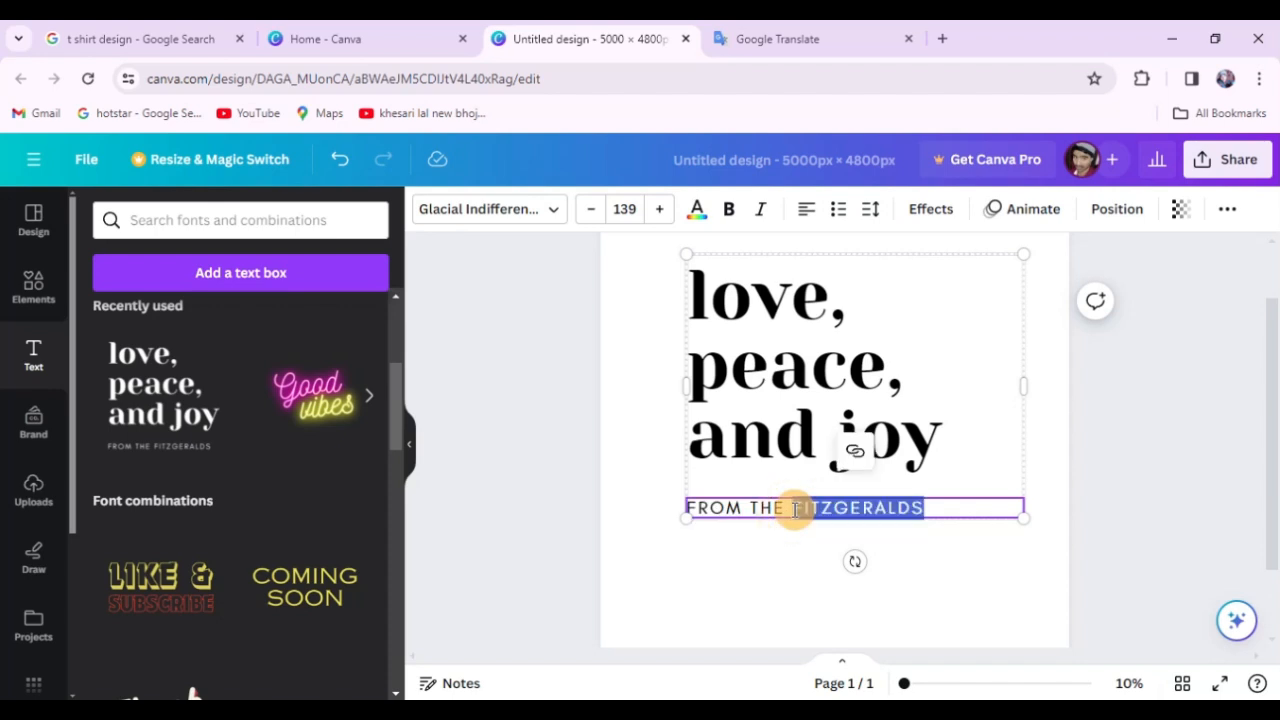
{"action": "type", "text": "SUMM"}
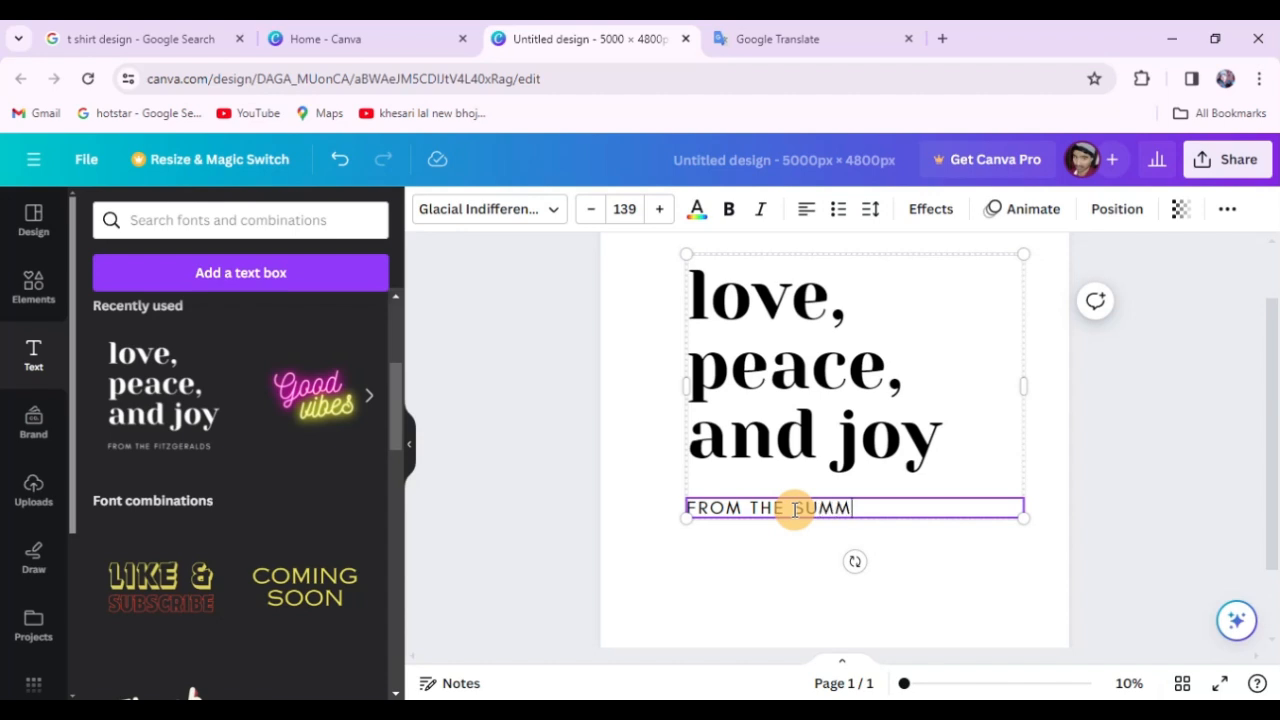
{"action": "left_click", "coordinate": [555, 428]}
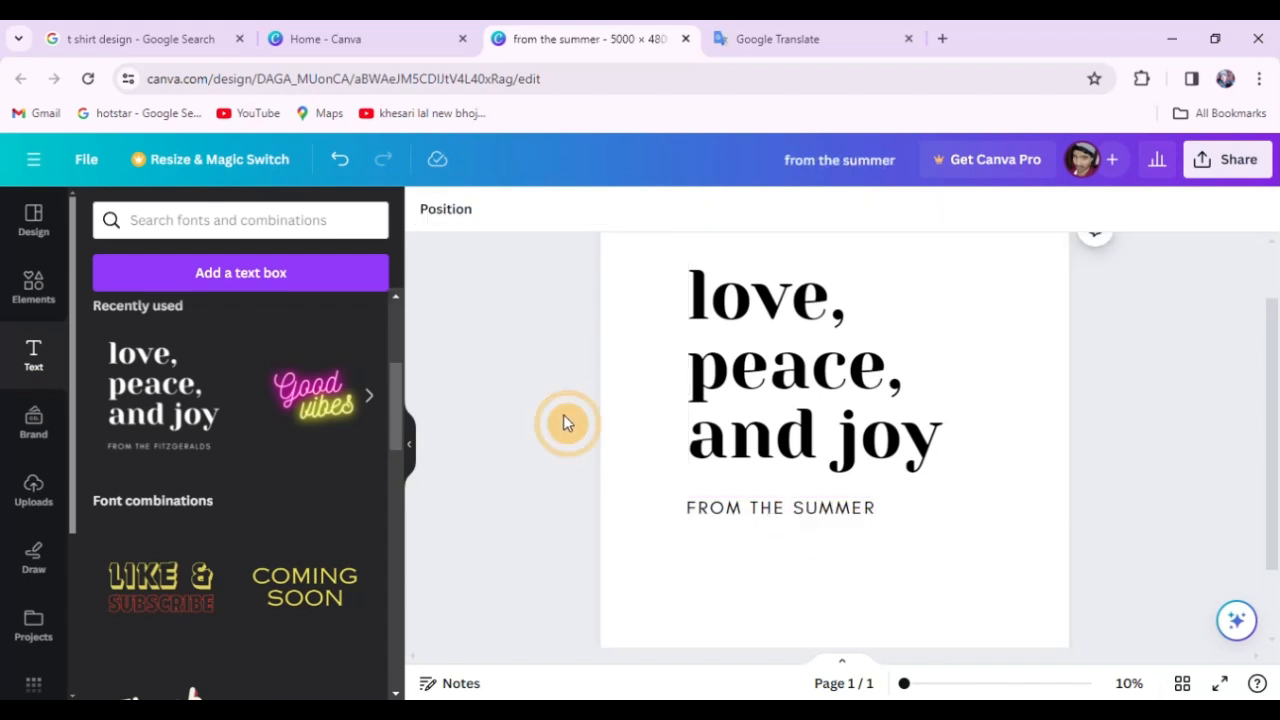
Step: Ungroup the "love, peace, and joy" heading from the "FROM THE SUMMER" line
{"action": "left_click", "coordinate": [802, 514]}
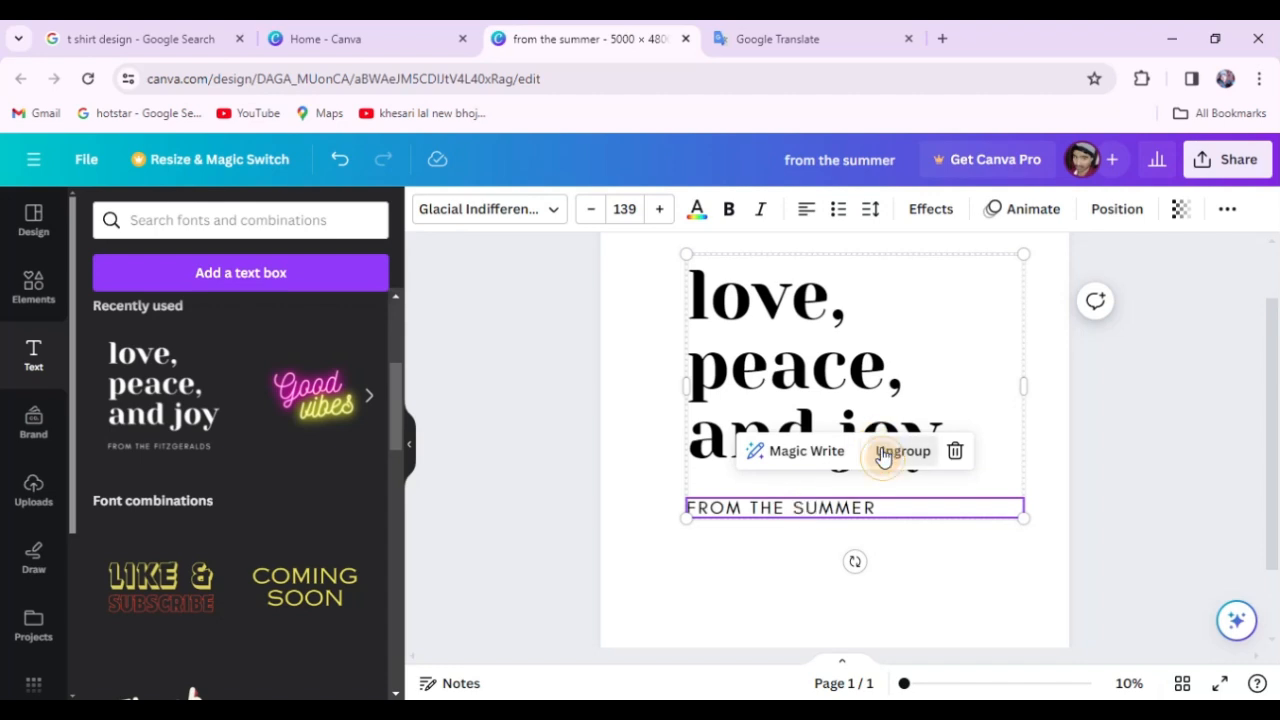
{"action": "left_click", "coordinate": [884, 456]}
{"action": "left_click", "coordinate": [508, 352]}
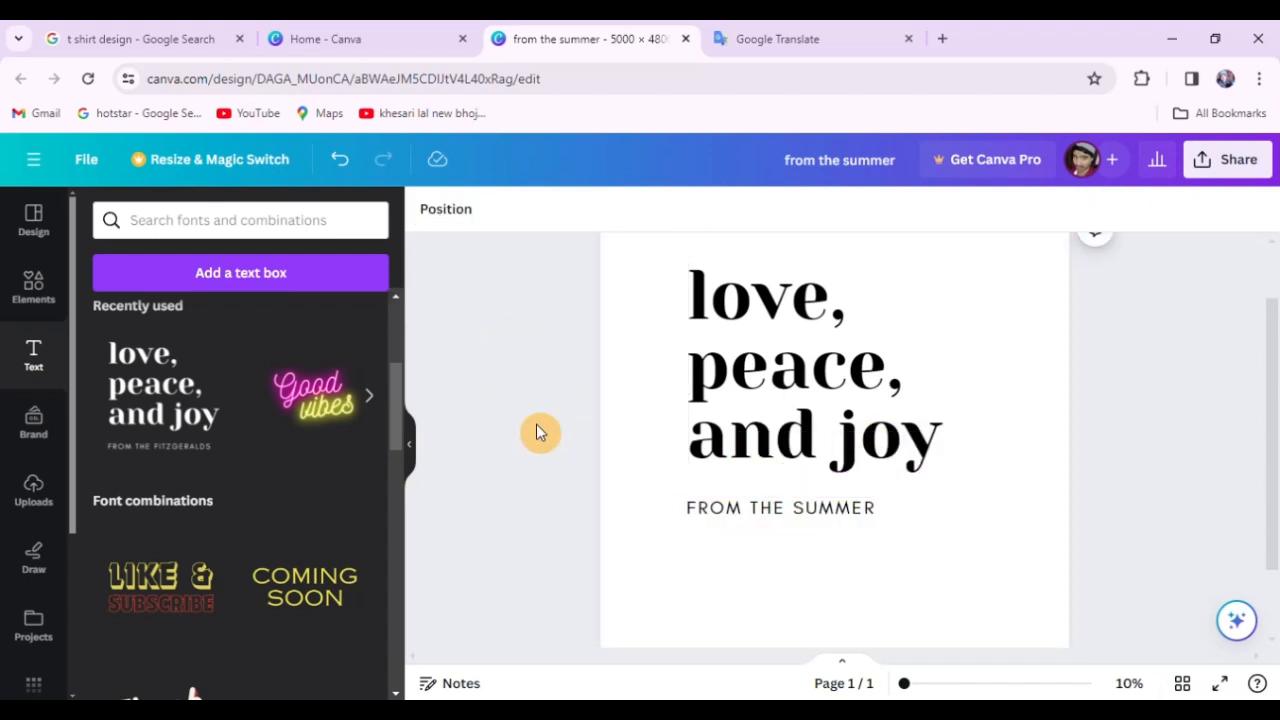
Step: Search the elements library for "slogan" and show all of the matching graphics
{"action": "left_click", "coordinate": [30, 282]}
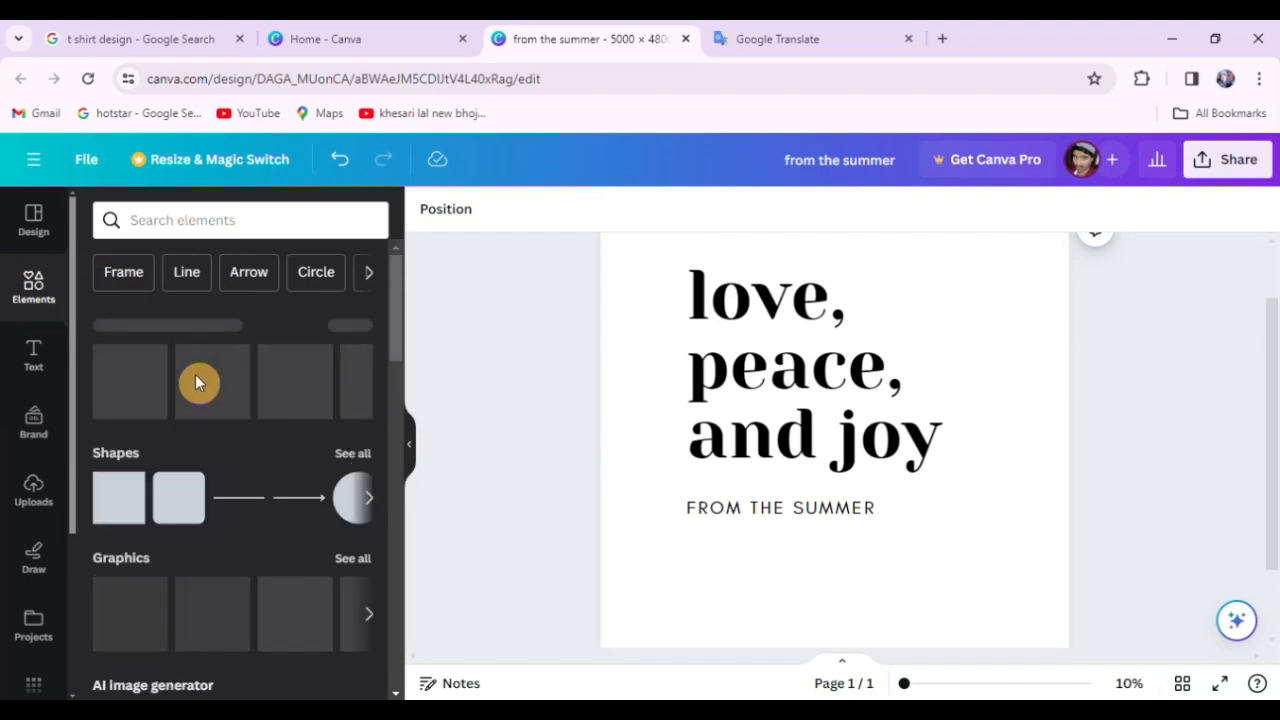
{"action": "scroll", "coordinate": [133, 502], "scroll_direction": "down", "scroll_amount": 4}
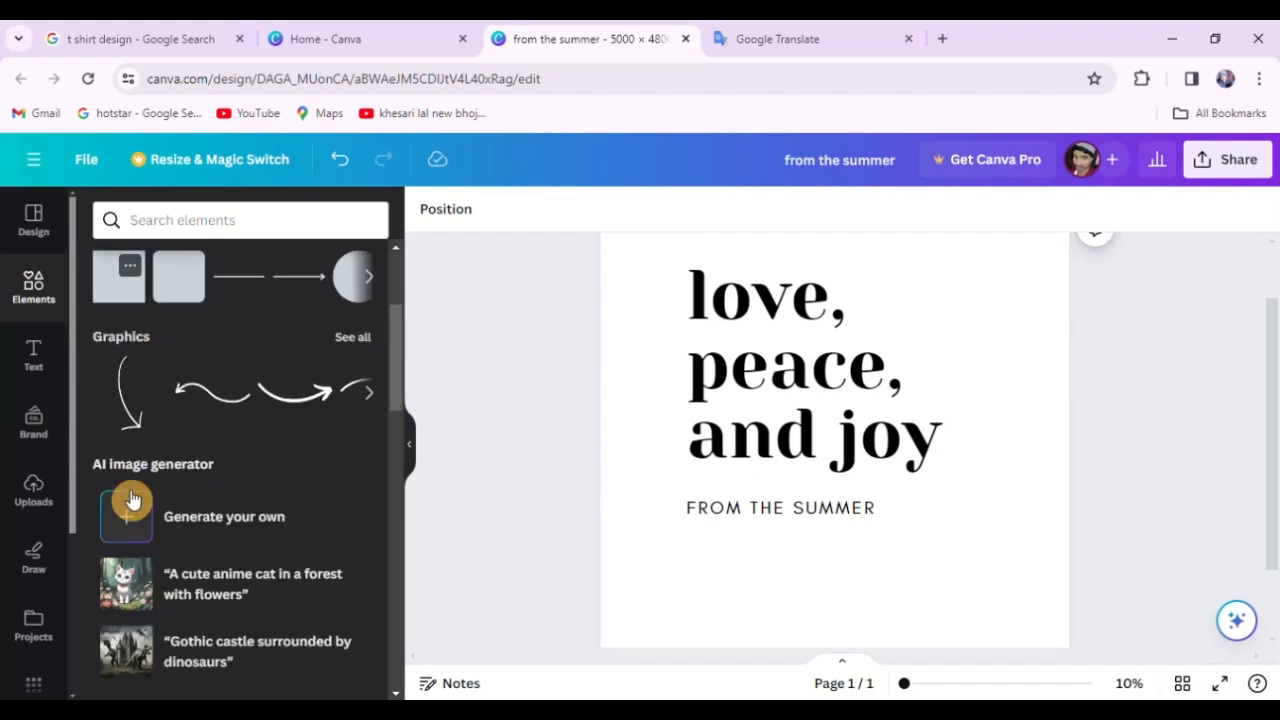
{"action": "scroll", "coordinate": [143, 500], "scroll_direction": "up", "scroll_amount": 4}
{"action": "left_click", "coordinate": [247, 222]}
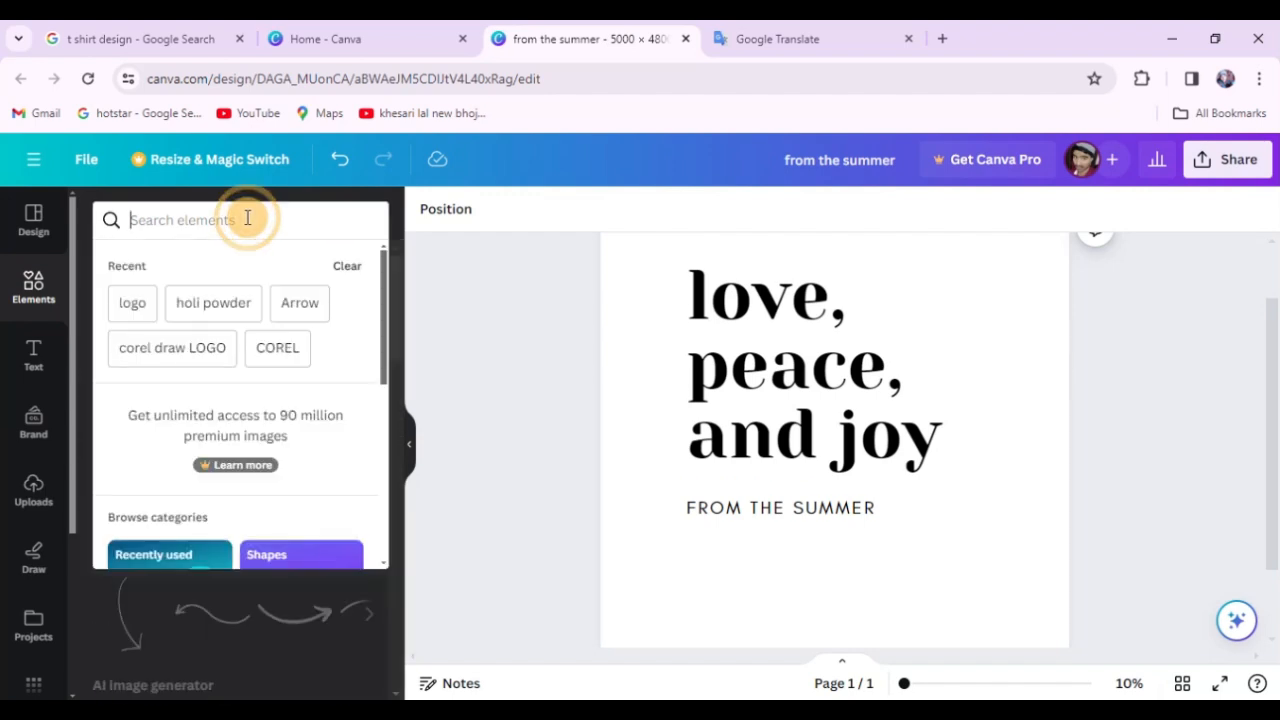
{"action": "type", "text": "sloga"}
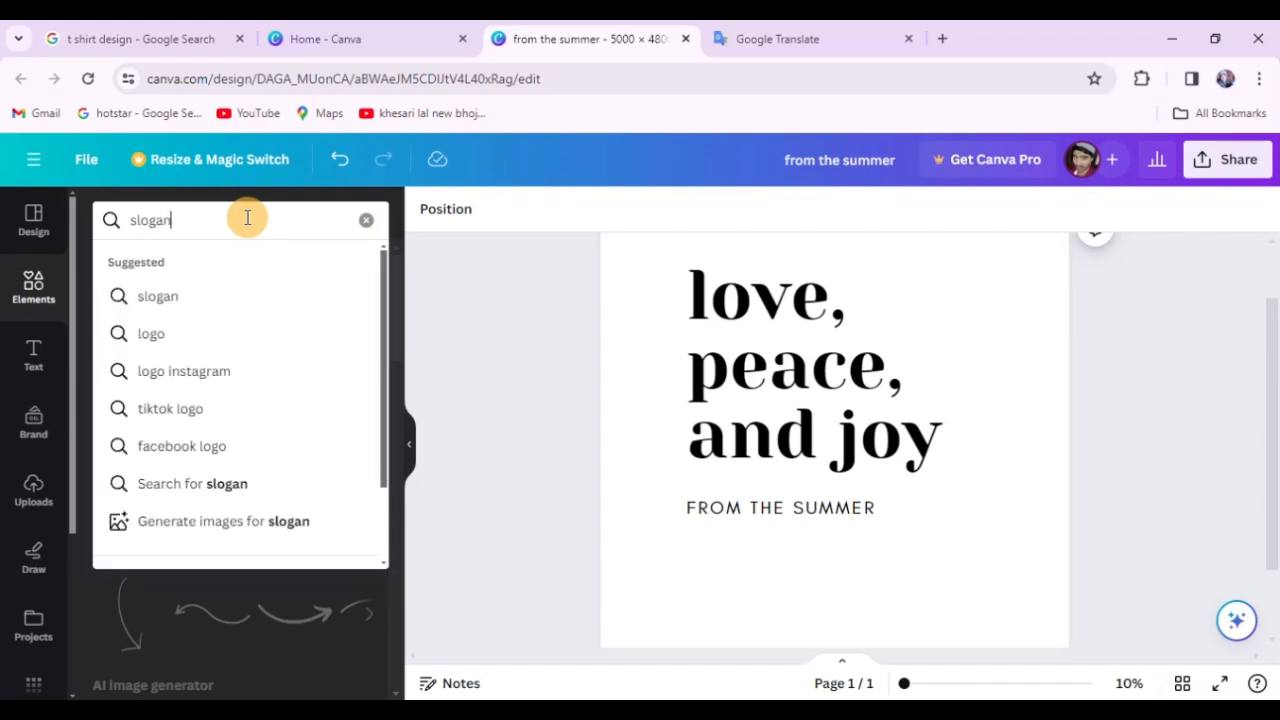
{"action": "type", "text": "n"}
{"action": "key", "text": "Return"}
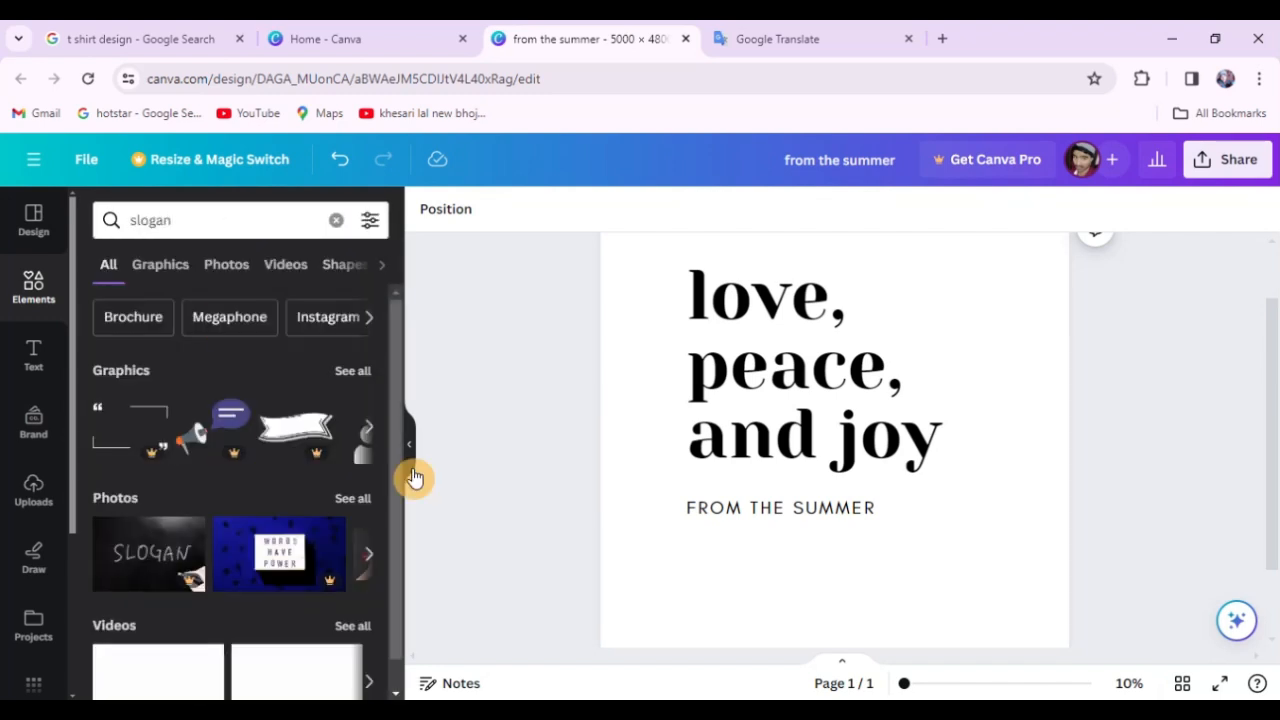
{"action": "scroll", "coordinate": [229, 490], "scroll_direction": "down", "scroll_amount": 1}
{"action": "scroll", "coordinate": [340, 380], "scroll_direction": "up", "scroll_amount": 1}
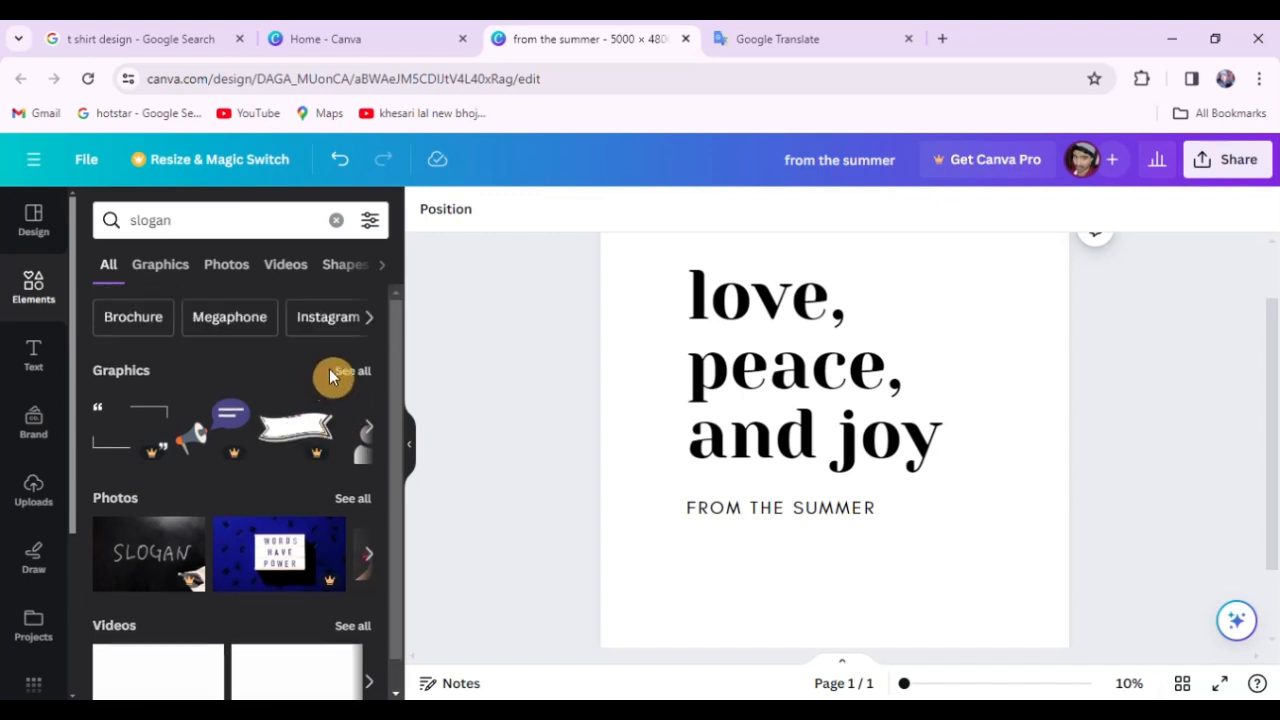
{"action": "left_click", "coordinate": [347, 372]}
Step: Look through the slogan graphics for one that suits the shirt design
{"action": "scroll", "coordinate": [215, 520], "scroll_direction": "down", "scroll_amount": 5}
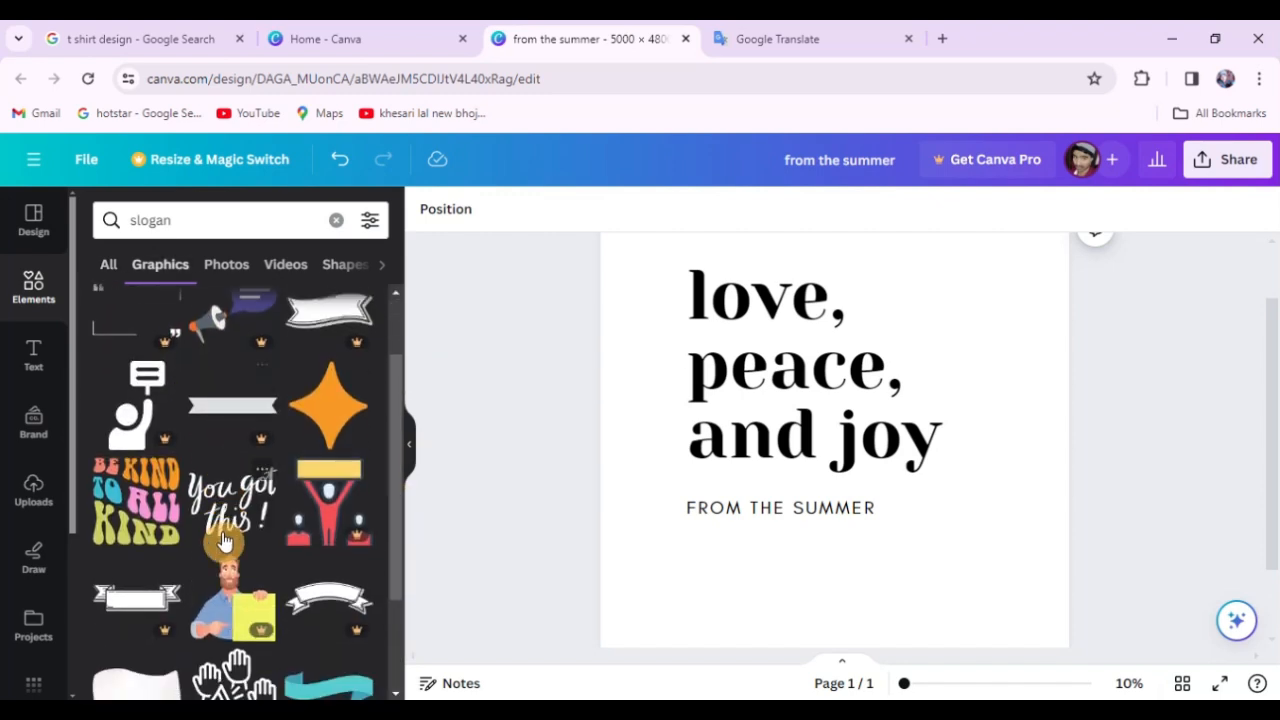
{"action": "scroll", "coordinate": [224, 541], "scroll_direction": "up", "scroll_amount": 1}
{"action": "scroll", "coordinate": [224, 541], "scroll_direction": "down", "scroll_amount": 5}
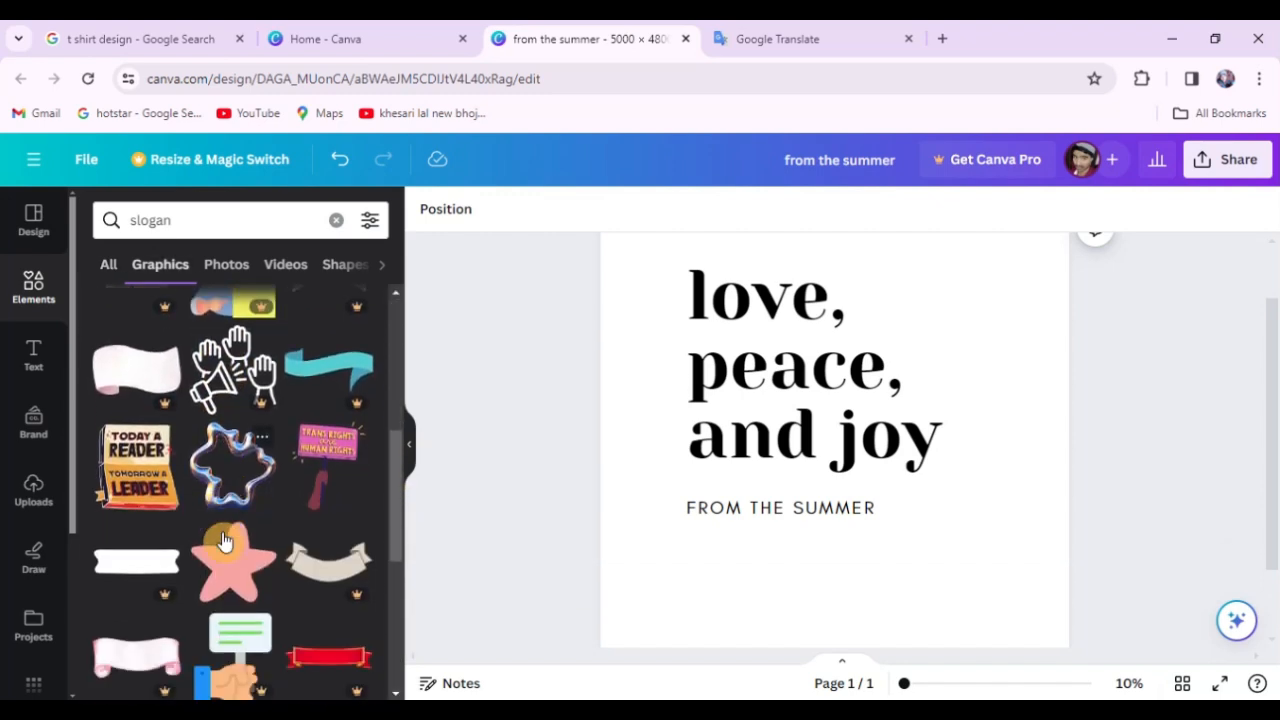
{"action": "scroll", "coordinate": [224, 541], "scroll_direction": "down", "scroll_amount": 3}
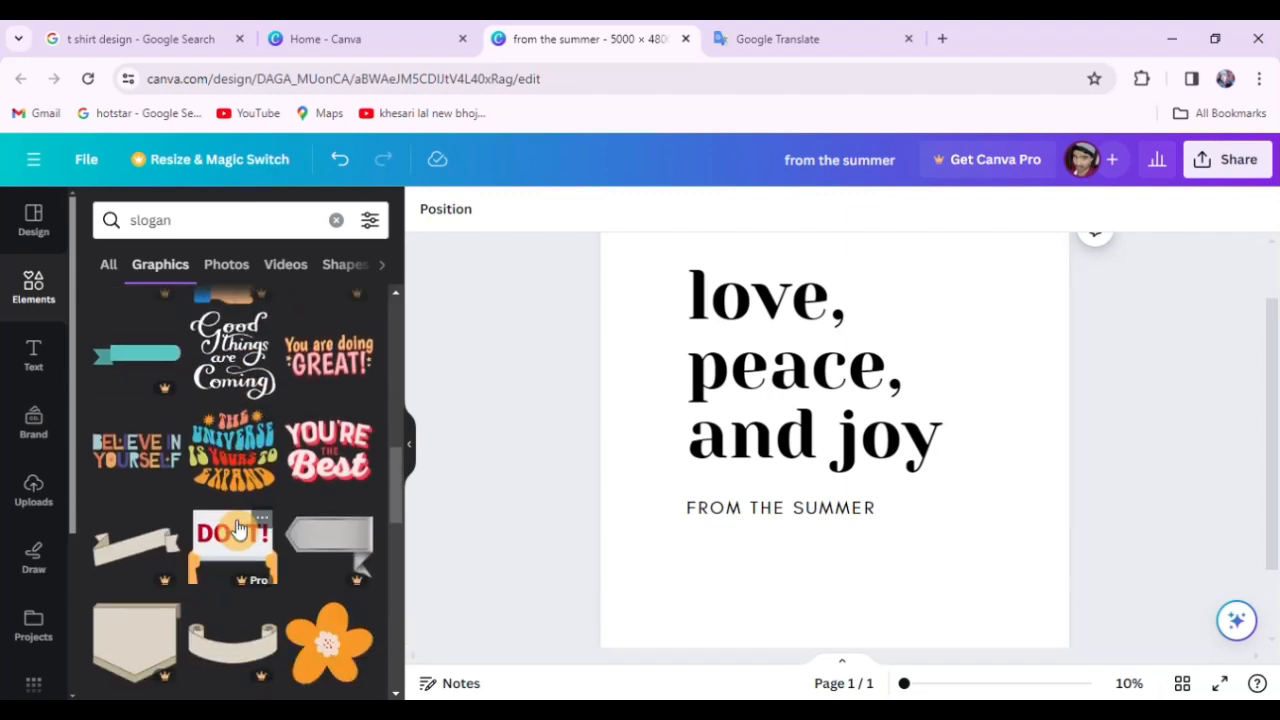
{"action": "scroll", "coordinate": [238, 530], "scroll_direction": "down", "scroll_amount": 7}
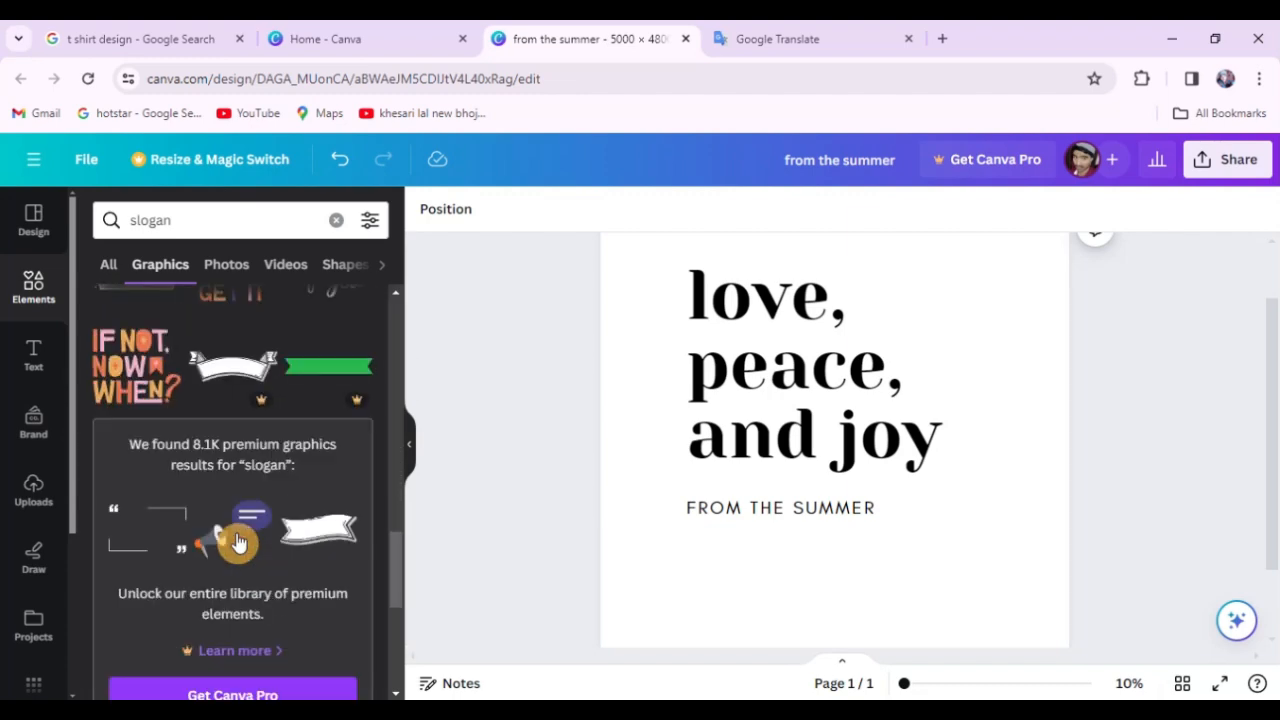
{"action": "scroll", "coordinate": [238, 542], "scroll_direction": "down", "scroll_amount": 5}
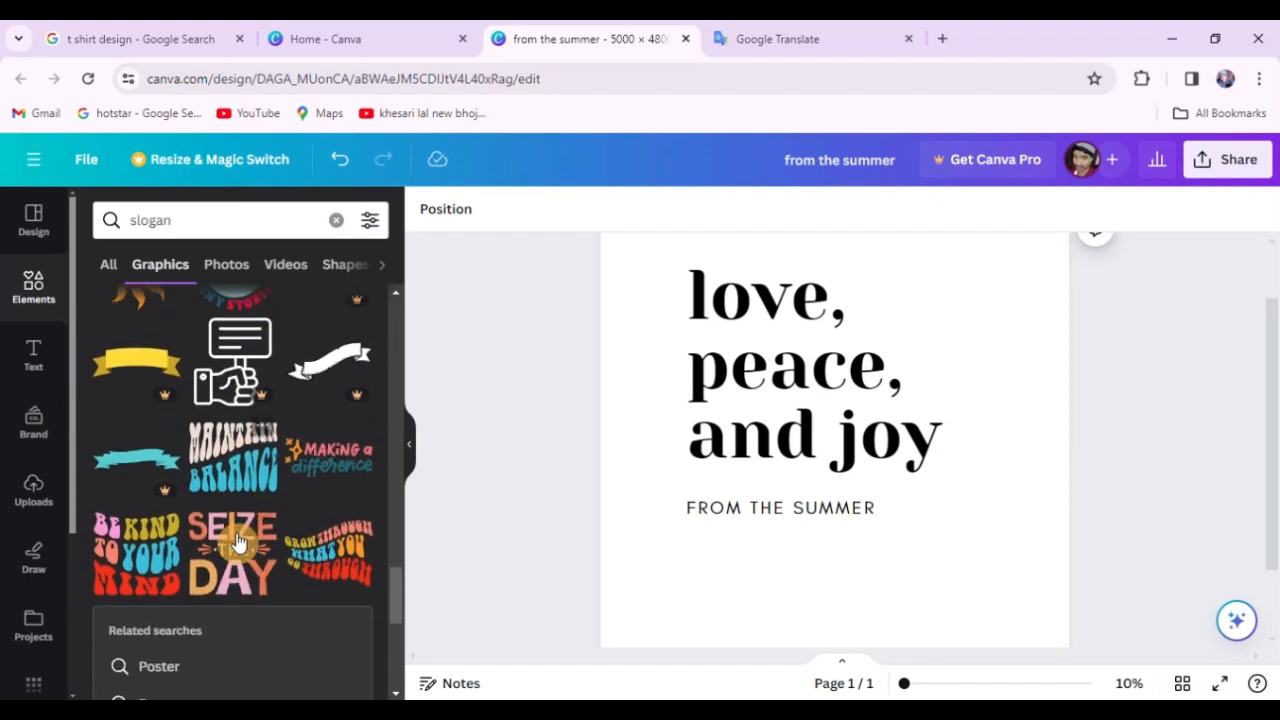
{"action": "scroll", "coordinate": [238, 542], "scroll_direction": "down", "scroll_amount": 3}
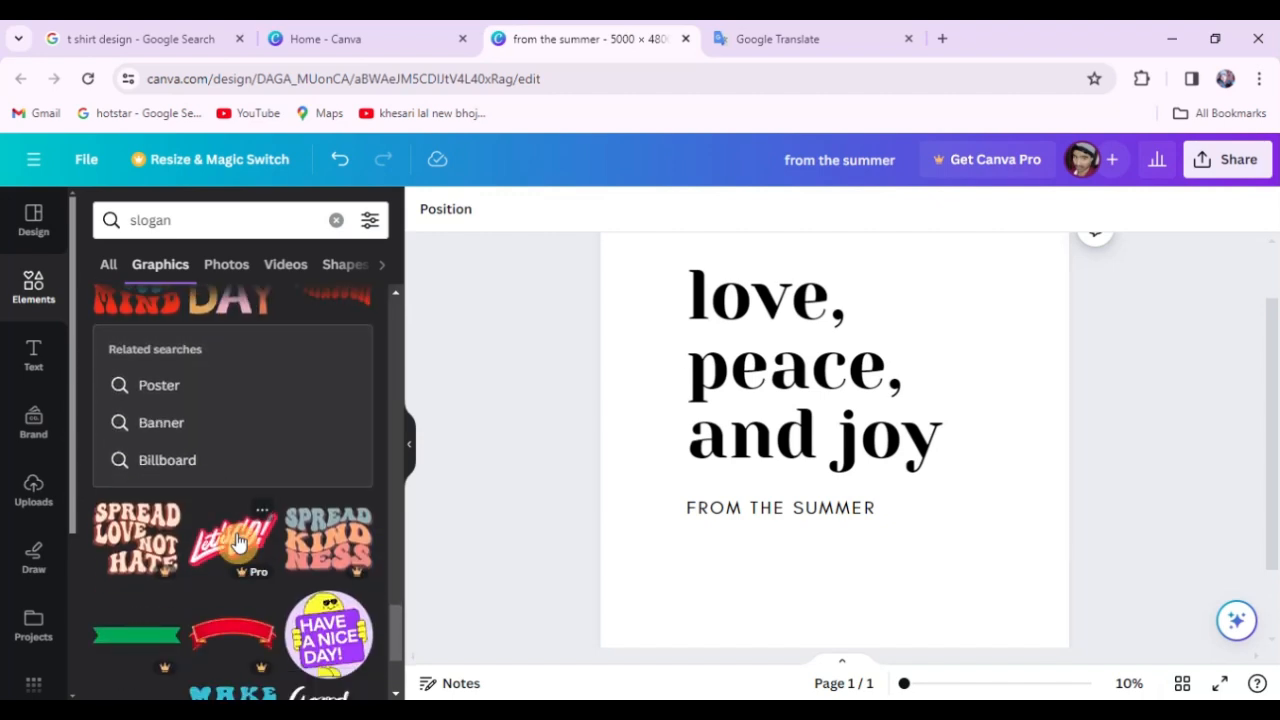
{"action": "scroll", "coordinate": [238, 542], "scroll_direction": "up", "scroll_amount": 2}
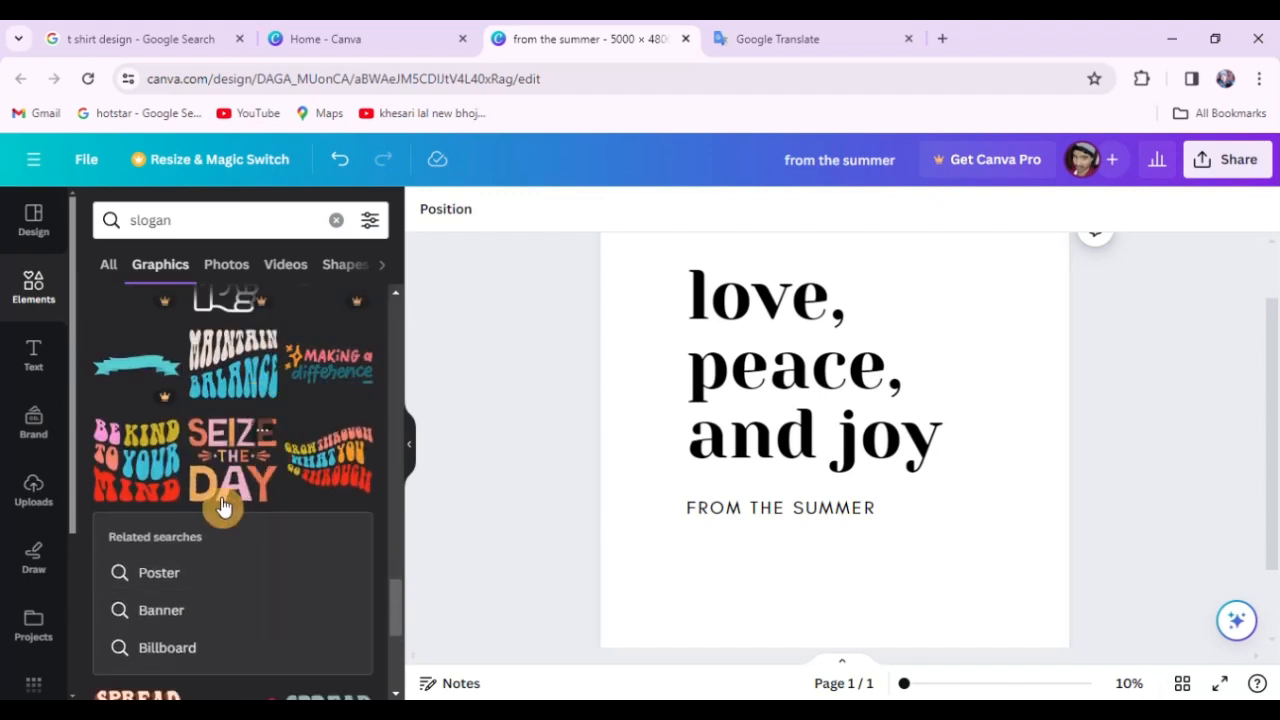
{"action": "scroll", "coordinate": [238, 528], "scroll_direction": "down", "scroll_amount": 8}
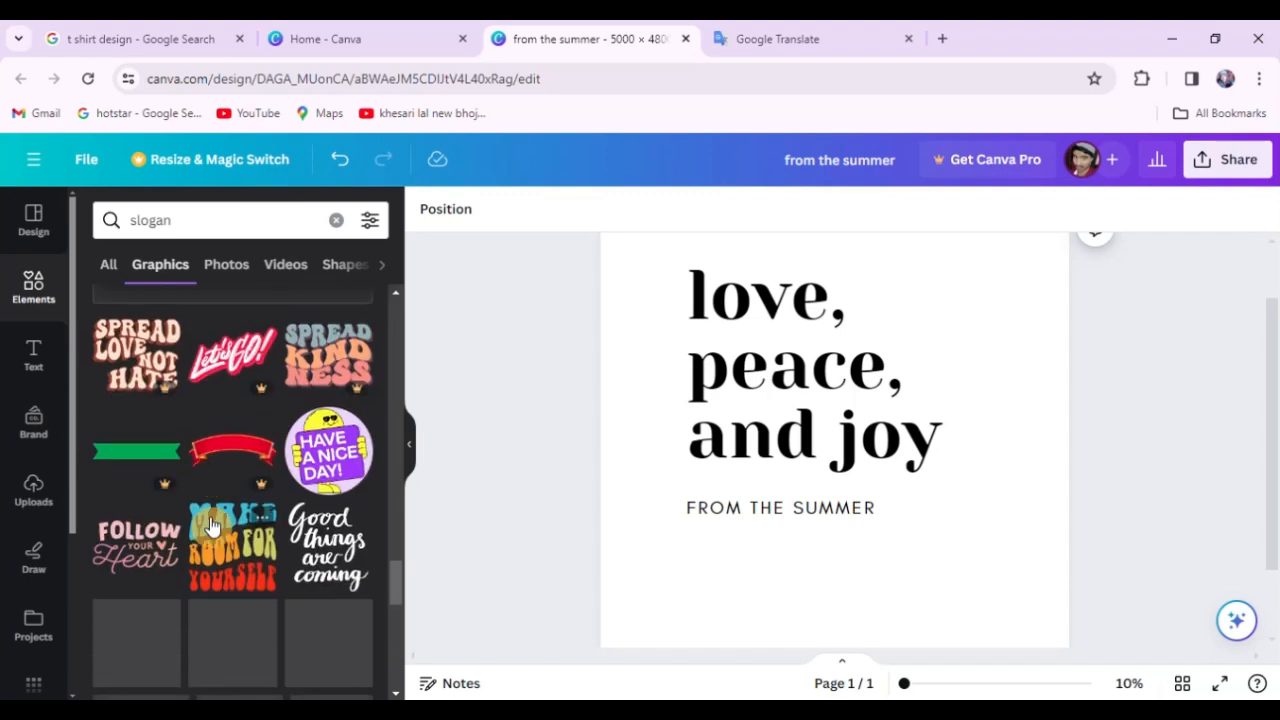
Step: Browse the element categories, bring up the Arrow elements, and show all of the matching shapes
{"action": "left_click", "coordinate": [35, 287]}
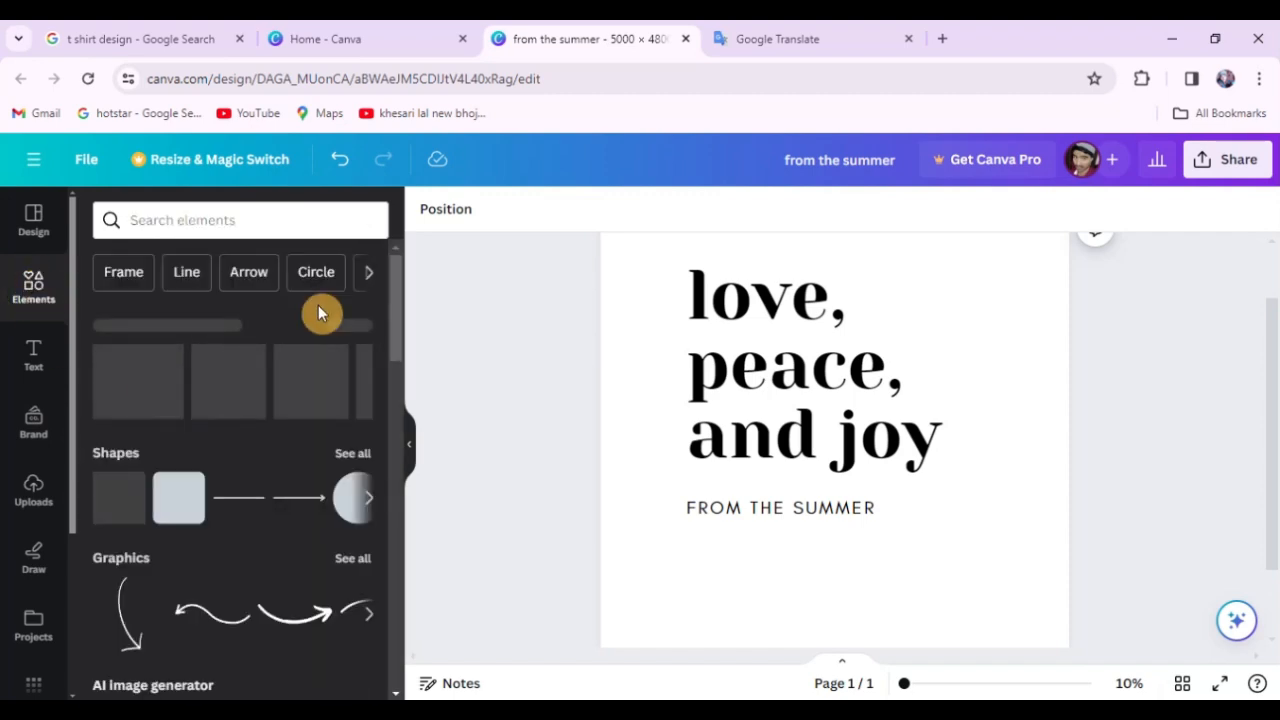
{"action": "scroll", "coordinate": [226, 484], "scroll_direction": "down", "scroll_amount": 10}
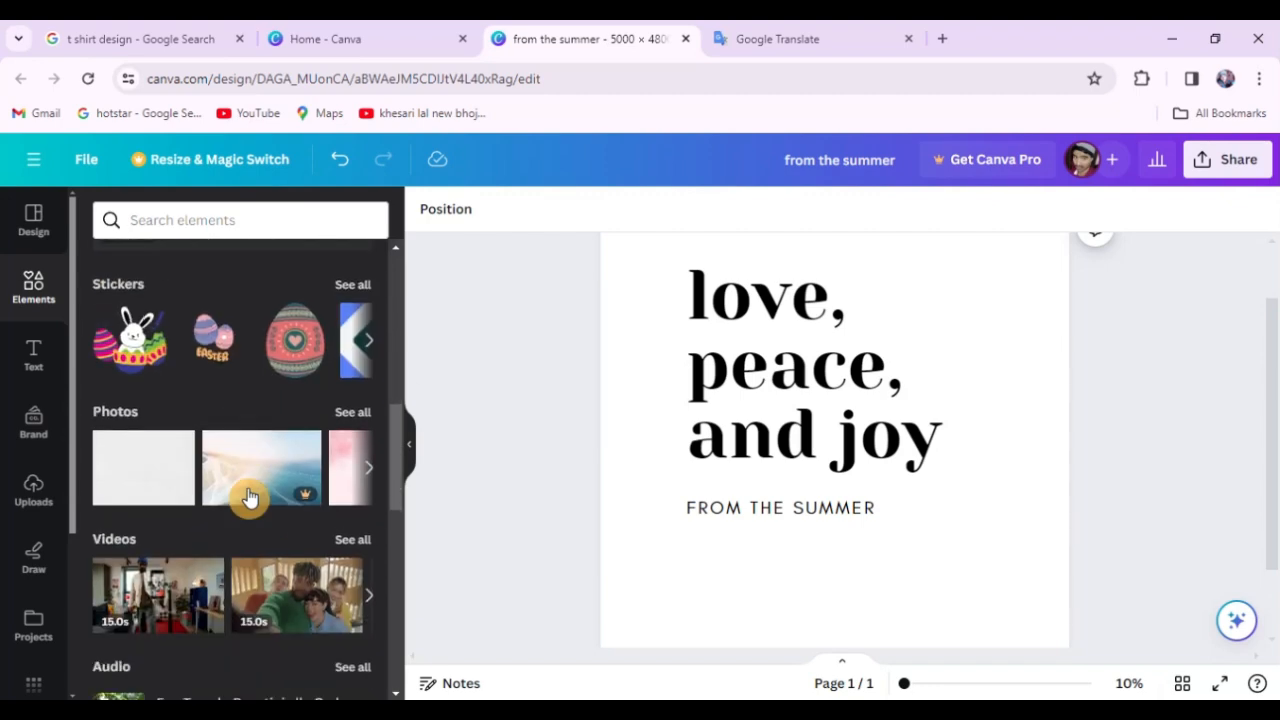
{"action": "scroll", "coordinate": [249, 494], "scroll_direction": "down", "scroll_amount": 3}
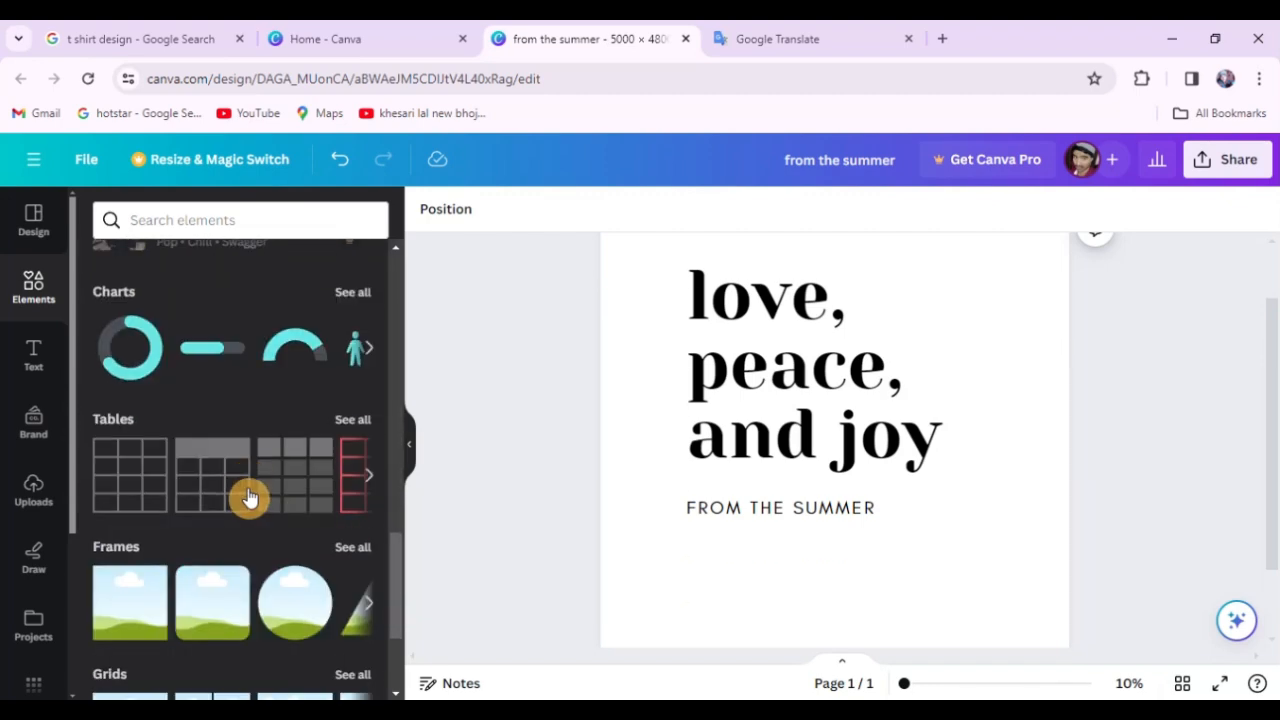
{"action": "scroll", "coordinate": [257, 480], "scroll_direction": "up", "scroll_amount": 9}
{"action": "scroll", "coordinate": [260, 478], "scroll_direction": "up", "scroll_amount": 2}
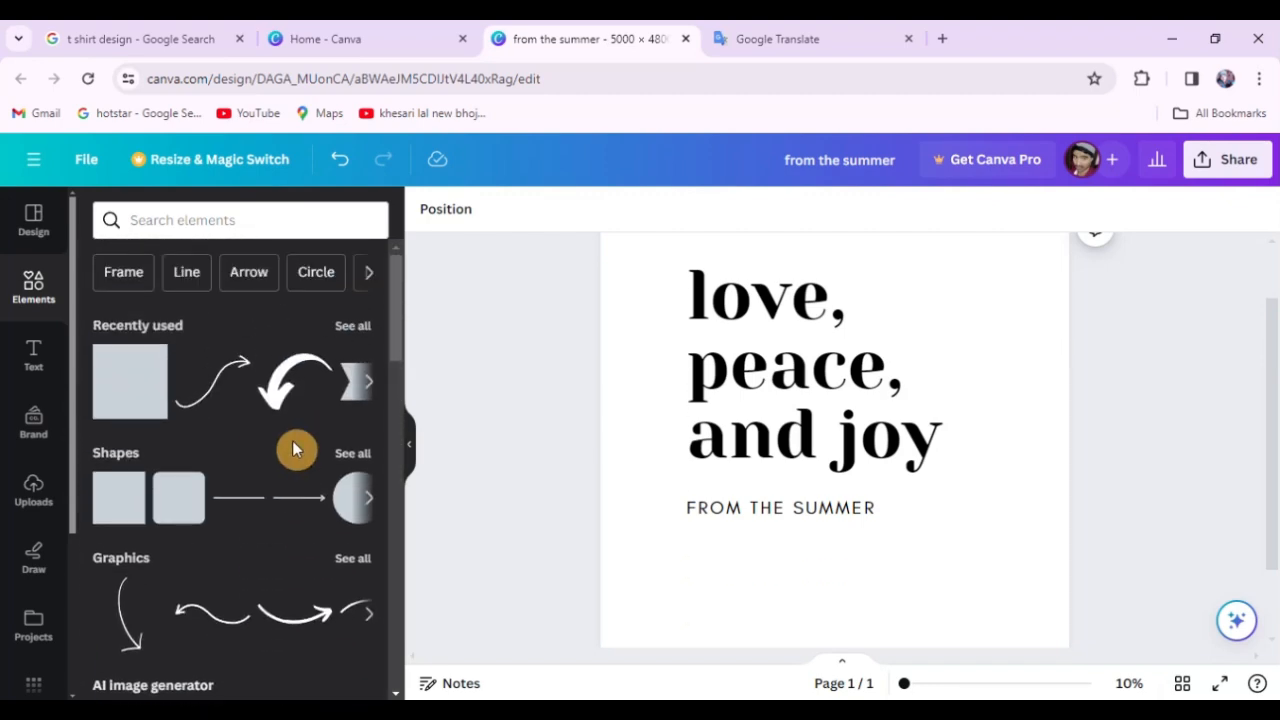
{"action": "left_click", "coordinate": [245, 285]}
{"action": "scroll", "coordinate": [228, 524], "scroll_direction": "down", "scroll_amount": 2}
{"action": "scroll", "coordinate": [228, 524], "scroll_direction": "down", "scroll_amount": 3}
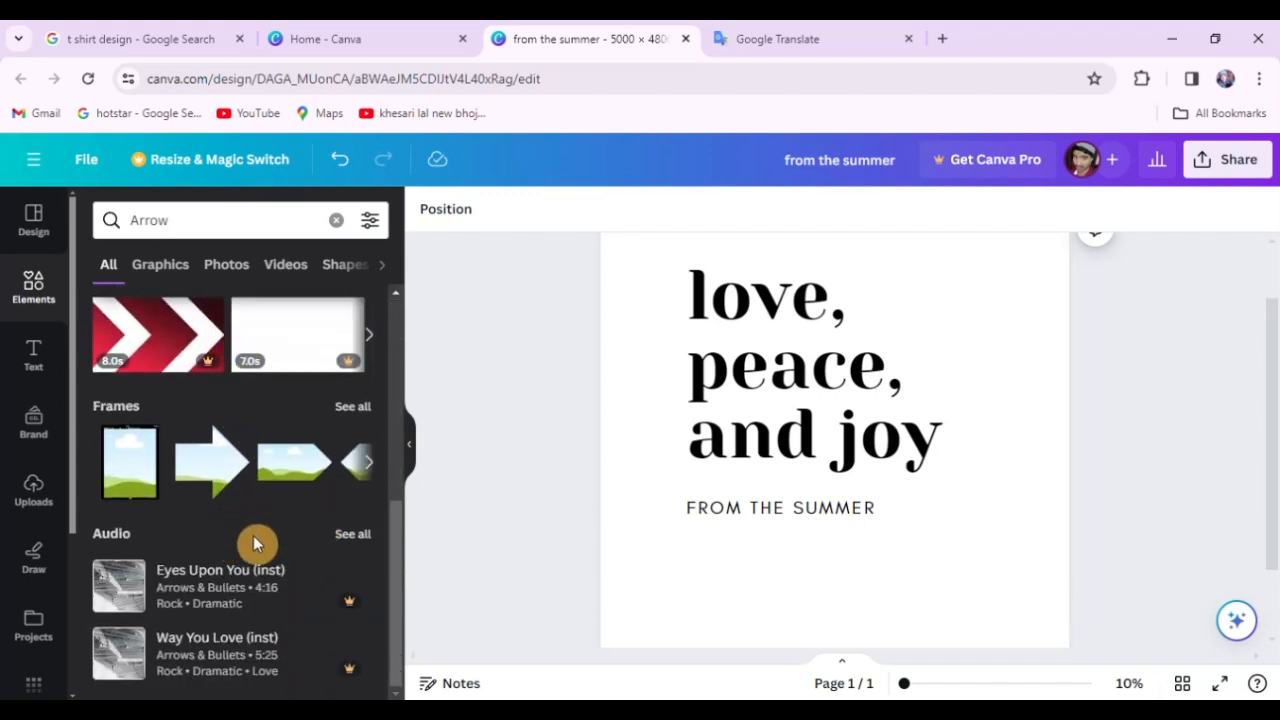
{"action": "scroll", "coordinate": [252, 525], "scroll_direction": "up", "scroll_amount": 5}
{"action": "left_click", "coordinate": [349, 369]}
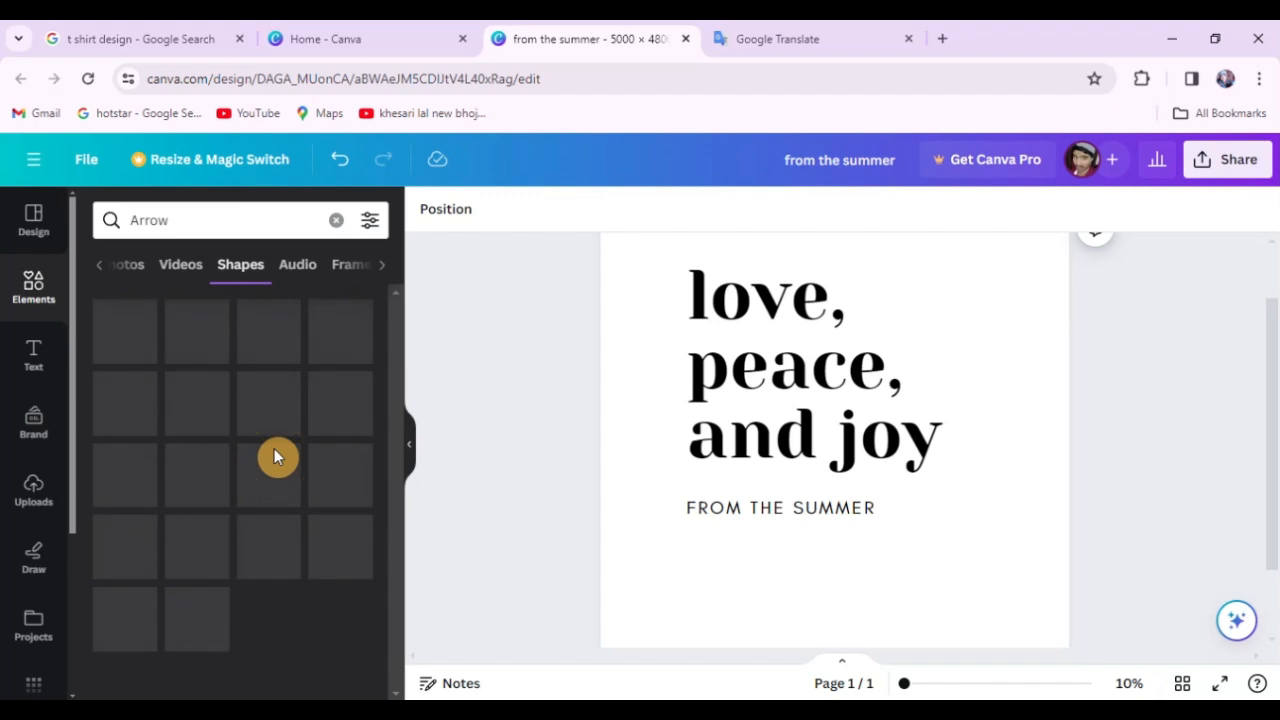
Step: Place the notched ribbon banner across the "FROM THE SUMMER" line, nearly as wide as the page, and send it to the back
{"action": "scroll", "coordinate": [270, 460], "scroll_direction": "down", "scroll_amount": 1}
{"action": "left_click_drag", "start_coordinate": [276, 594], "coordinate": [1022, 499]}
{"action": "left_click_drag", "start_coordinate": [863, 543], "coordinate": [893, 534]}
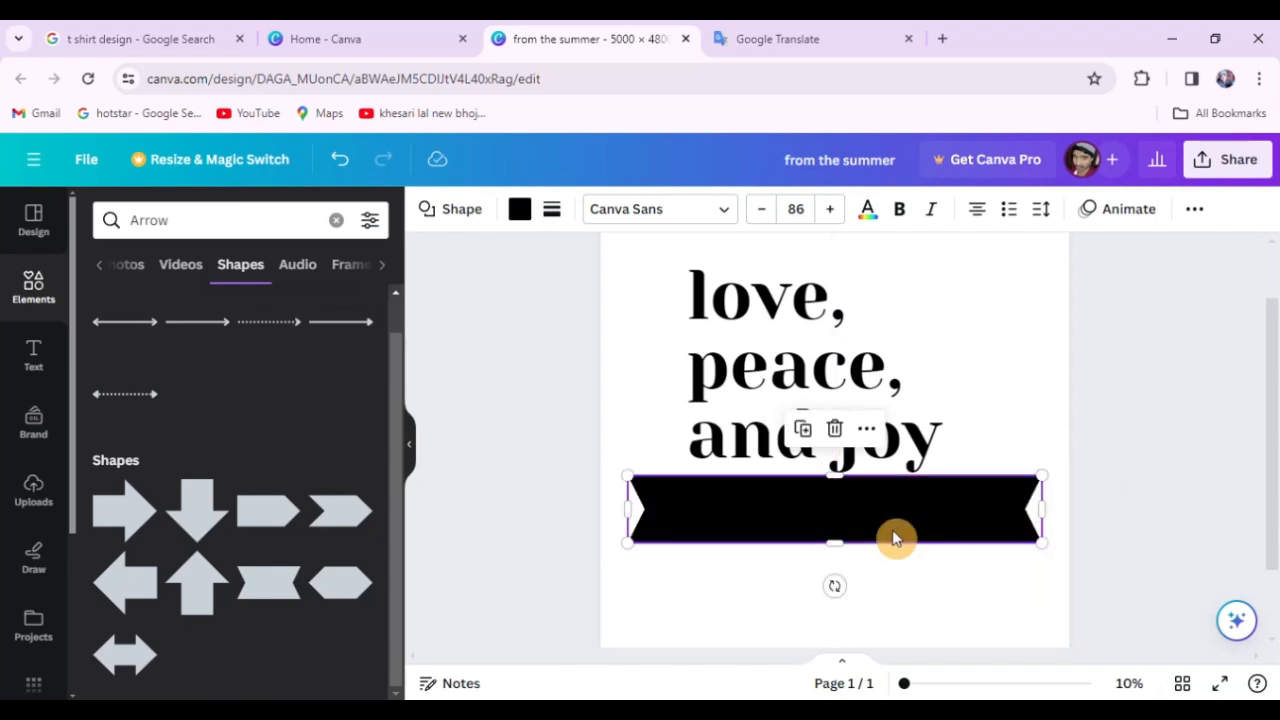
{"action": "right_click", "coordinate": [666, 497]}
{"action": "mouse_move", "coordinate": [766, 378]}
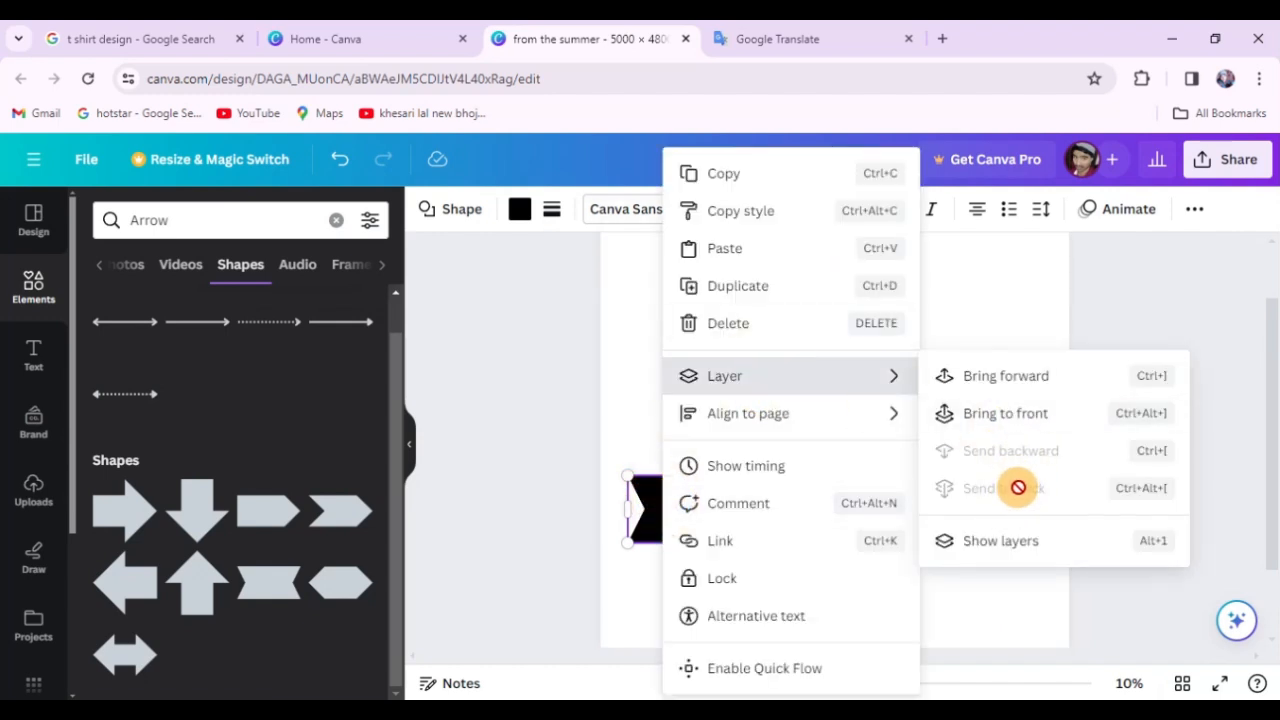
{"action": "left_click", "coordinate": [494, 376]}
{"action": "left_click", "coordinate": [494, 376]}
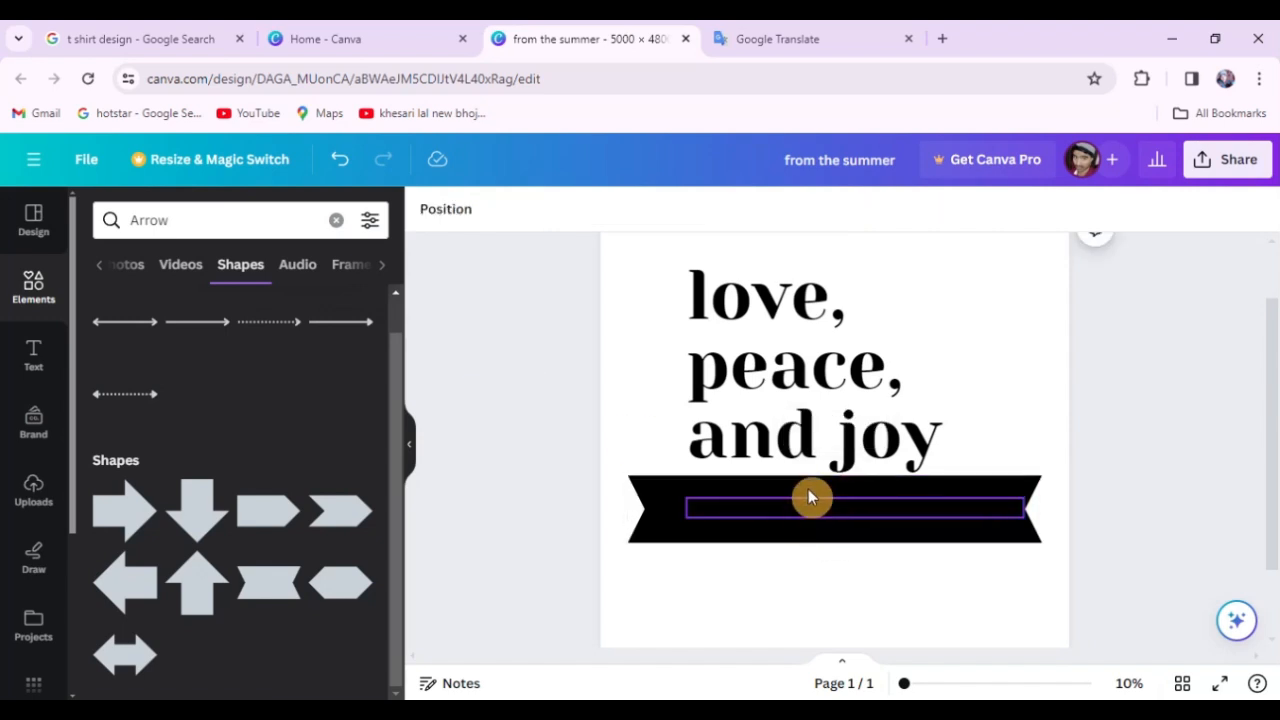
Step: Recolor the "FROM THE SUMMER" text on the banner white (#ffffff)
{"action": "left_click", "coordinate": [790, 452]}
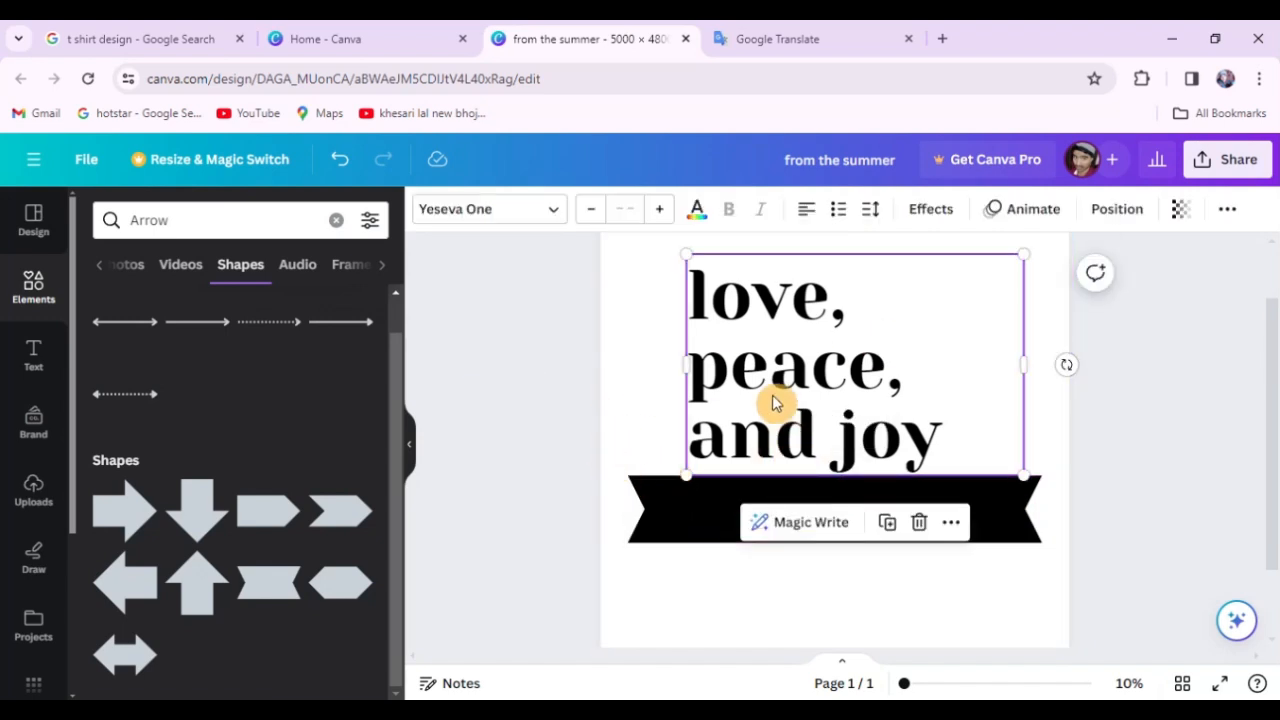
{"action": "left_click", "coordinate": [660, 437]}
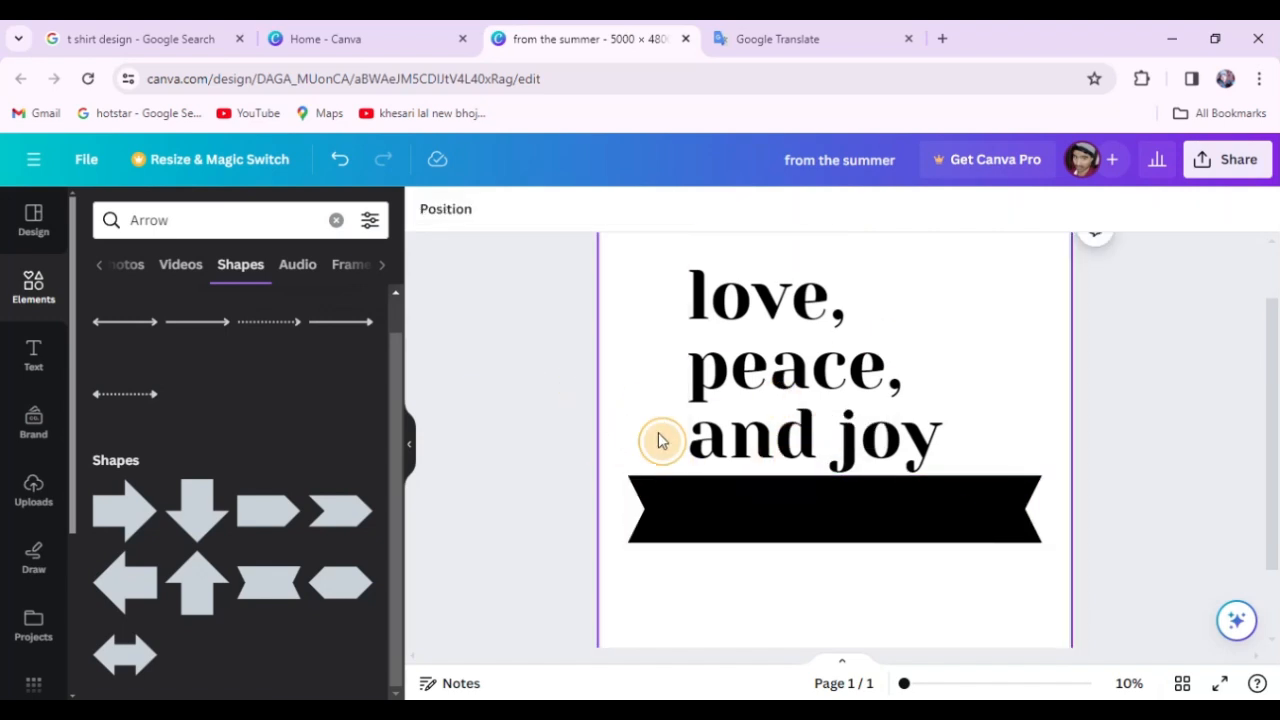
{"action": "left_click", "coordinate": [788, 514]}
{"action": "left_click", "coordinate": [697, 210]}
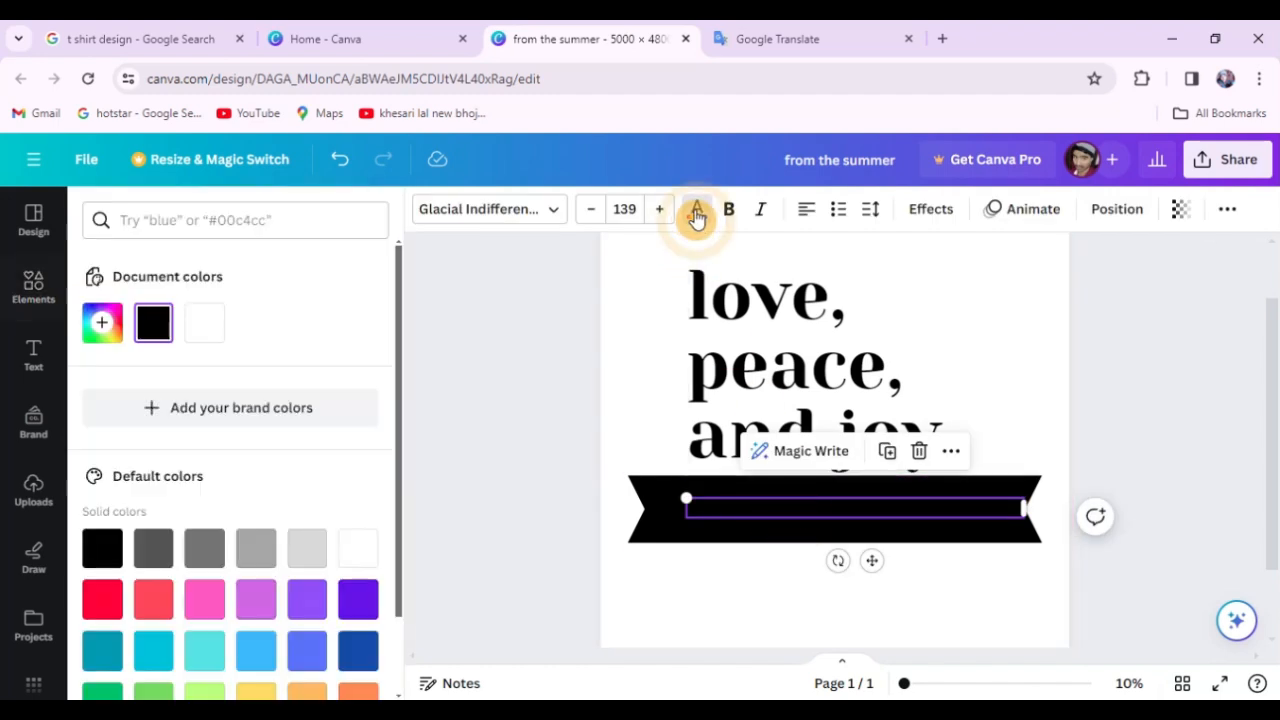
{"action": "left_click", "coordinate": [210, 327]}
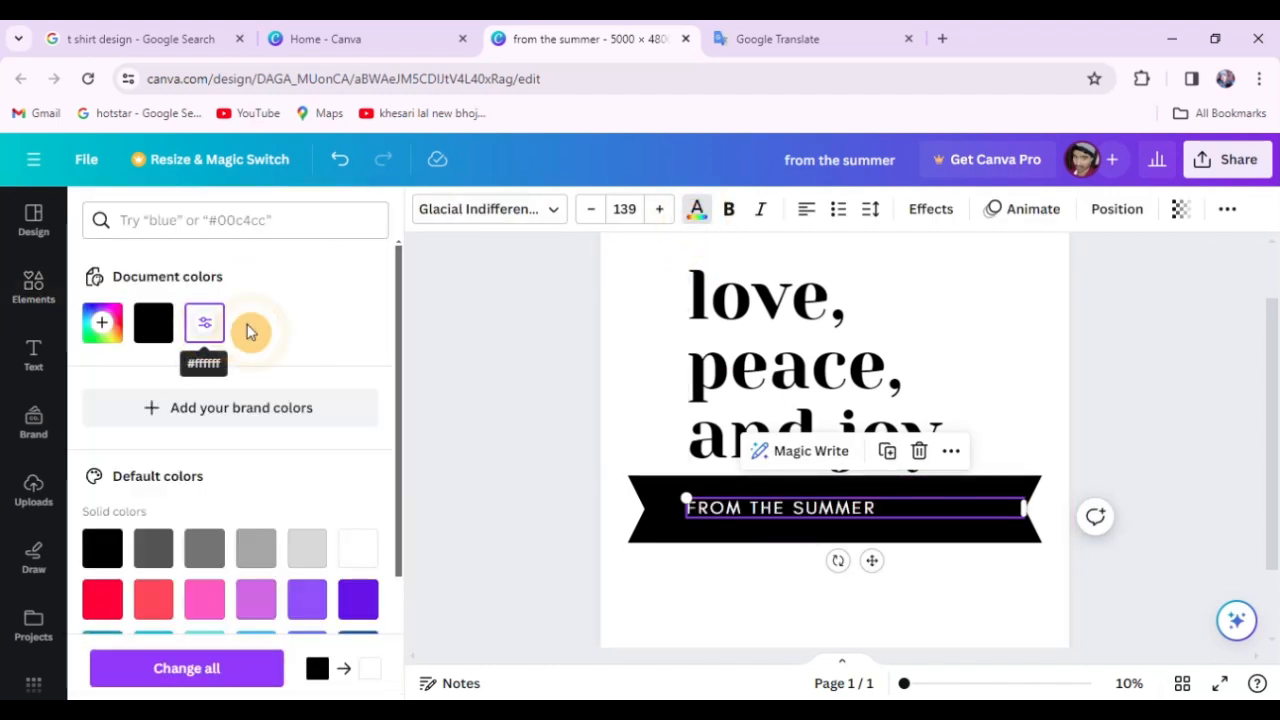
{"action": "left_click", "coordinate": [534, 384]}
Step: Center-align the "FROM THE SUMMER" text within its text box
{"action": "left_click", "coordinate": [827, 518]}
{"action": "left_click", "coordinate": [827, 520]}
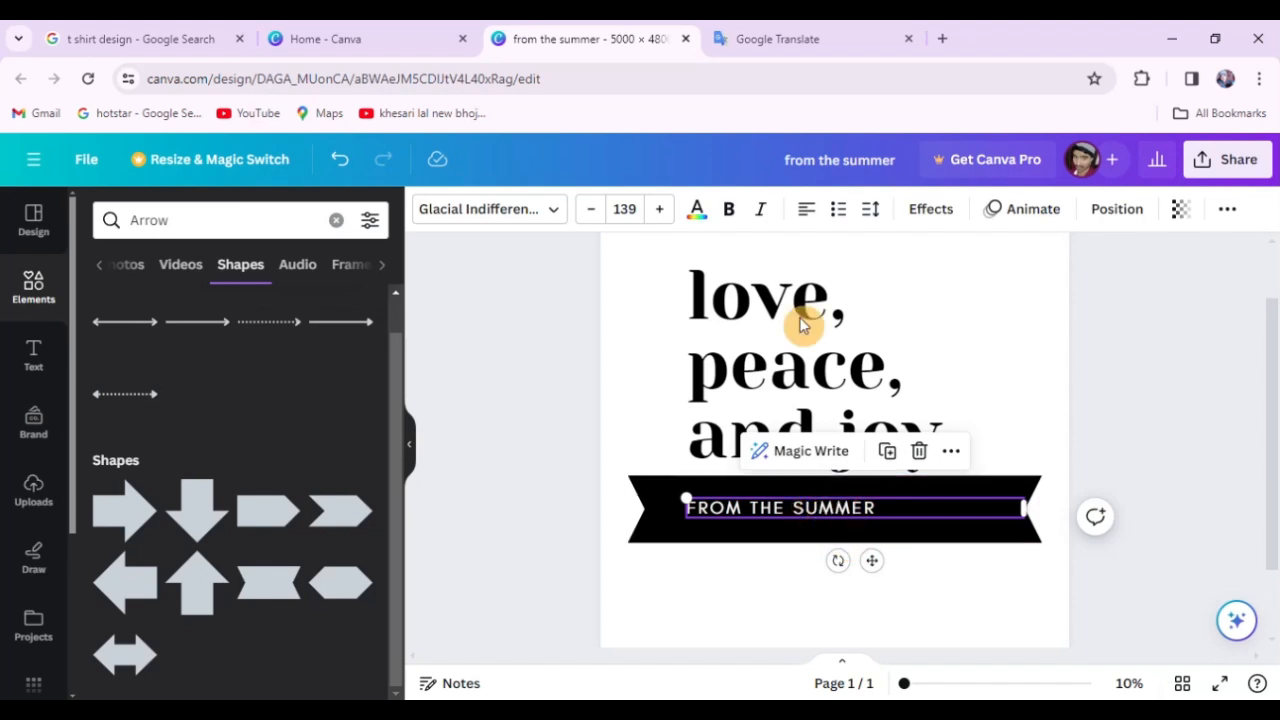
{"action": "left_click", "coordinate": [804, 210]}
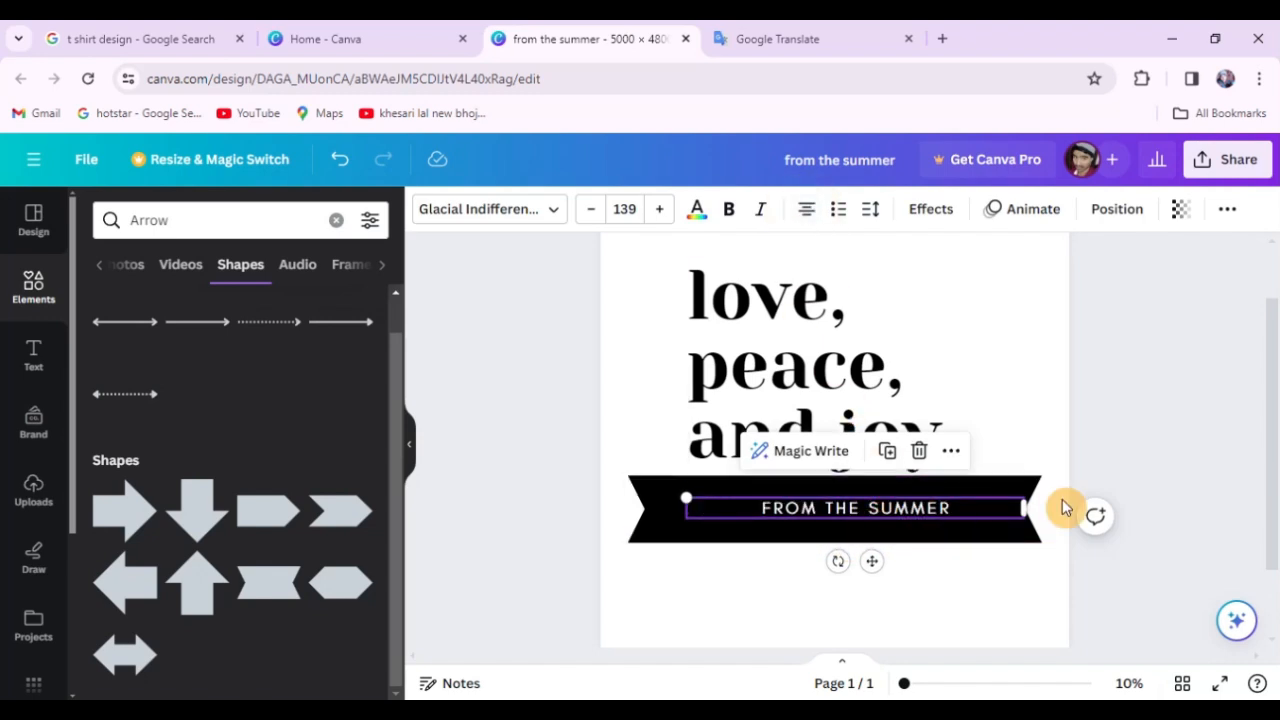
{"action": "left_click", "coordinate": [980, 534]}
Step: Enlarge the "FROM THE SUMMER" text proportionally until it nearly fills the length of the black banner
{"action": "scroll", "coordinate": [929, 522], "scroll_direction": "up", "scroll_amount": 3}
{"action": "scroll", "coordinate": [790, 428], "scroll_direction": "down", "scroll_amount": 2}
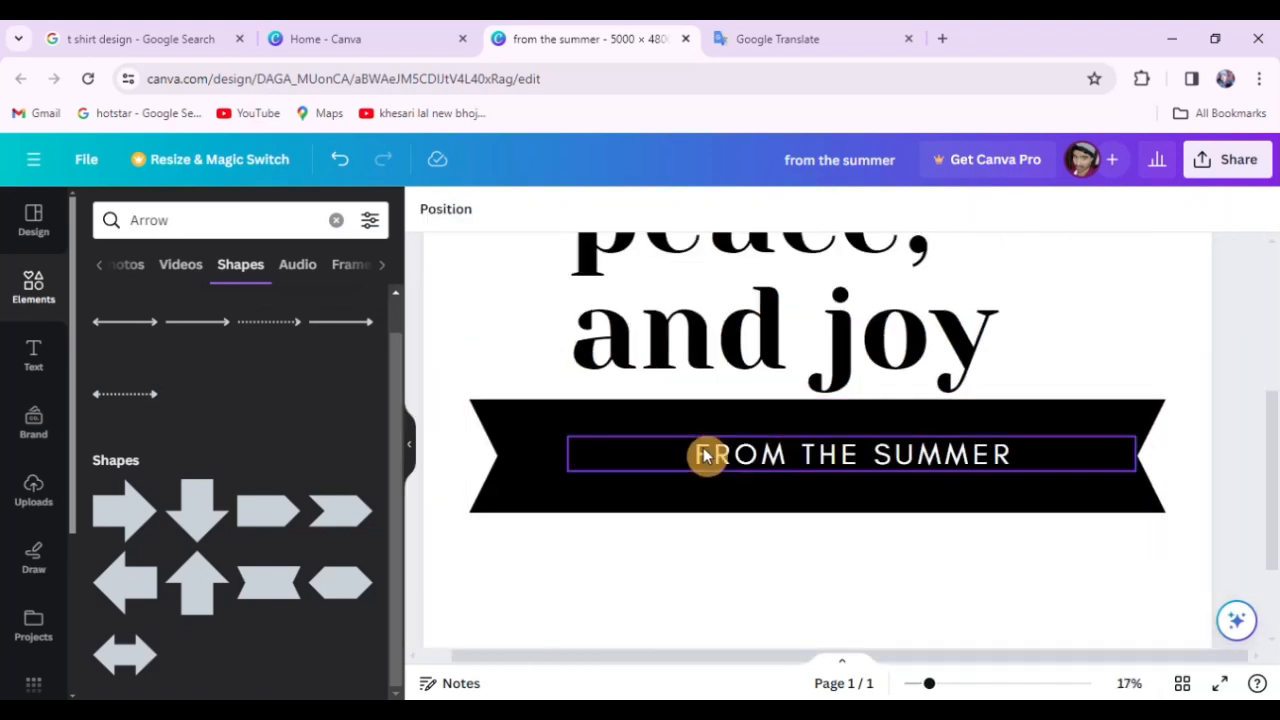
{"action": "left_click", "coordinate": [409, 443]}
{"action": "left_click", "coordinate": [605, 458]}
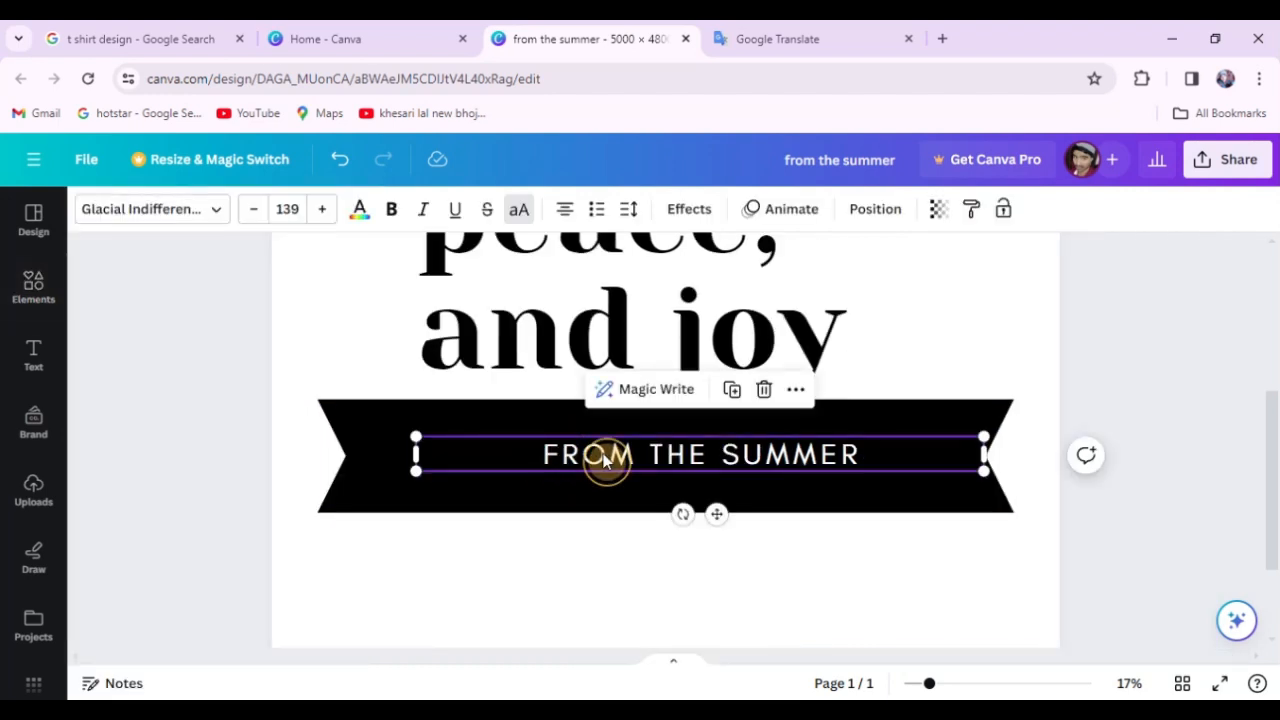
{"action": "left_click_drag", "start_coordinate": [413, 450], "coordinate": [405, 415]}
Step: Align the "FROM THE SUMMER" text and the banner to each other's horizontal center
{"action": "left_click", "coordinate": [366, 437], "text": "shift"}
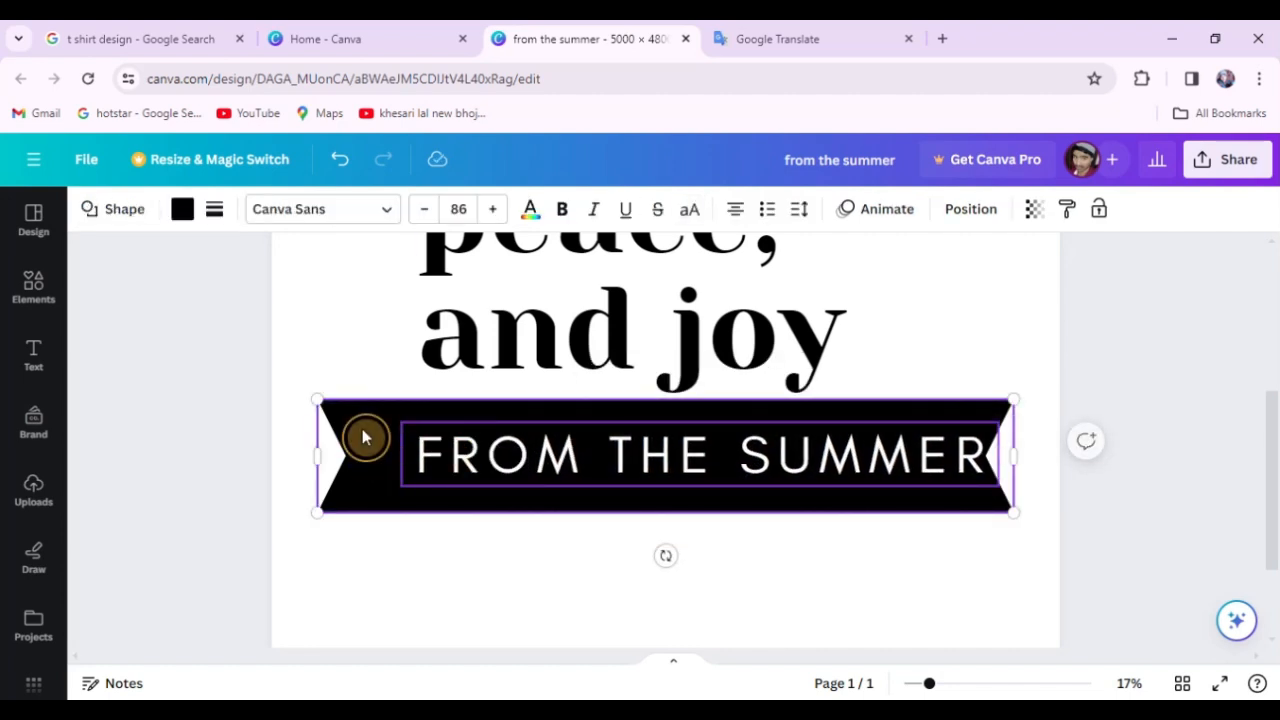
{"action": "left_click", "coordinate": [971, 209]}
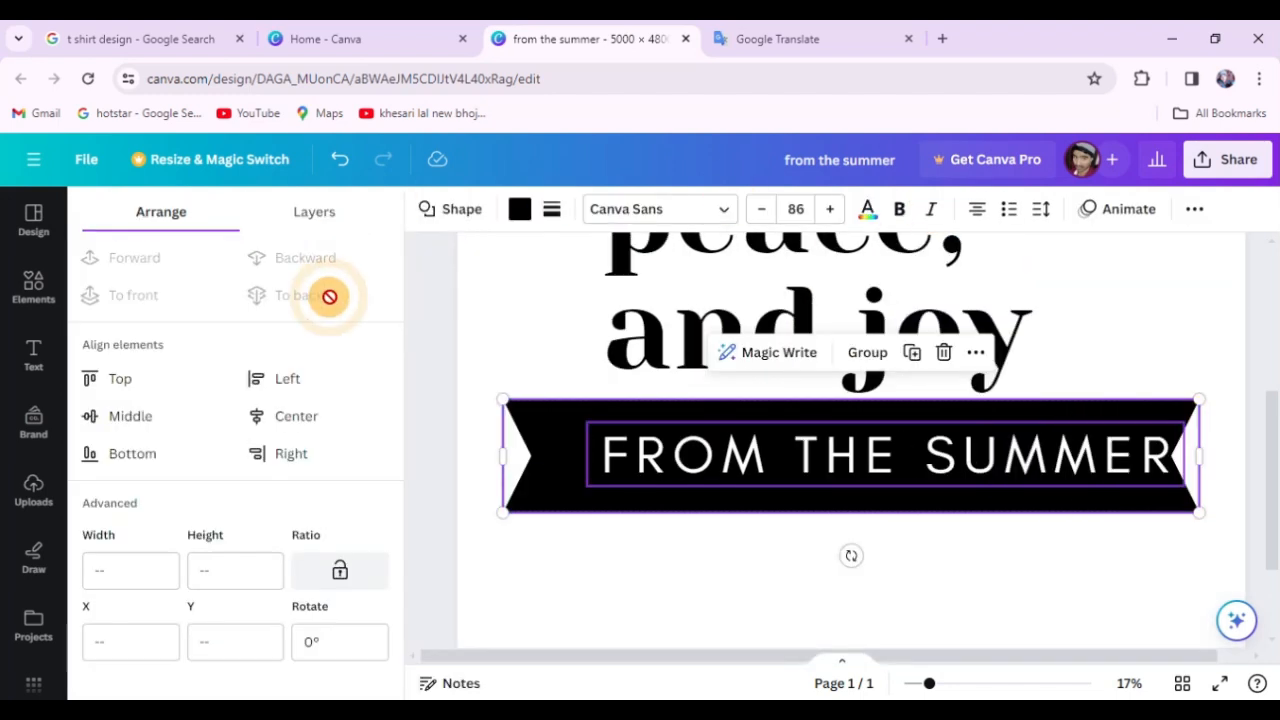
{"action": "left_click", "coordinate": [323, 417]}
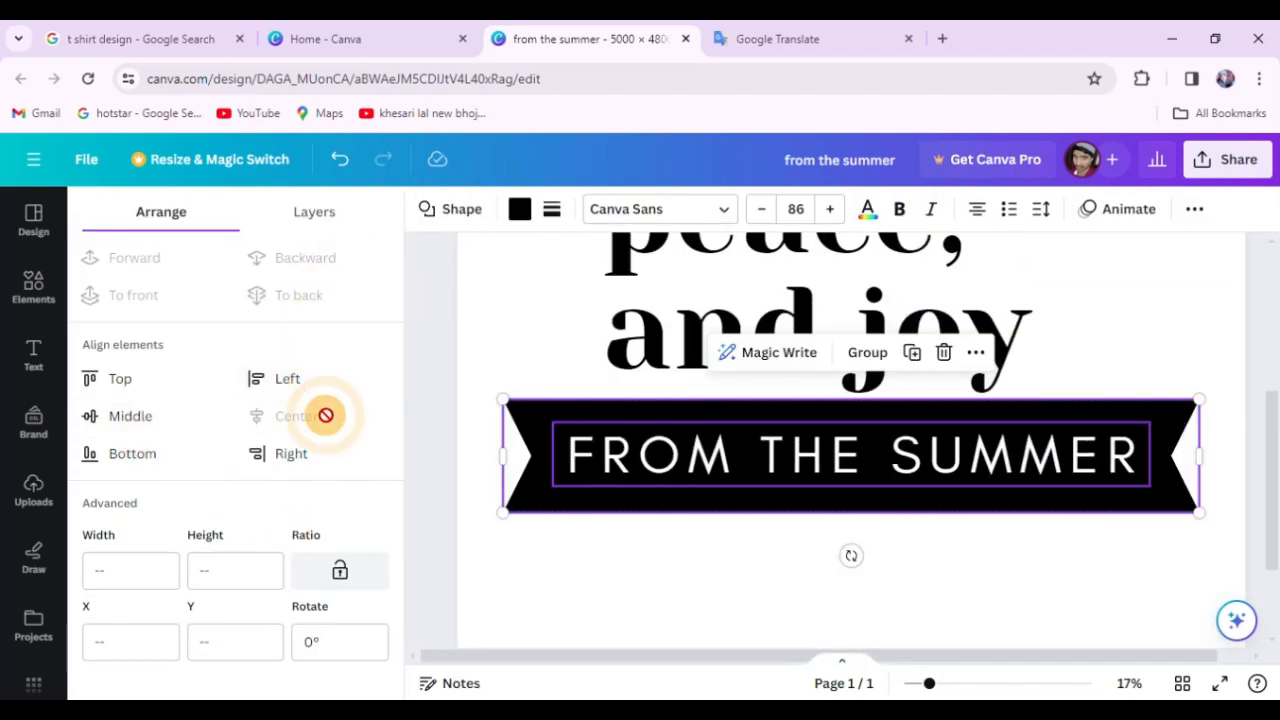
{"action": "left_click", "coordinate": [436, 390]}
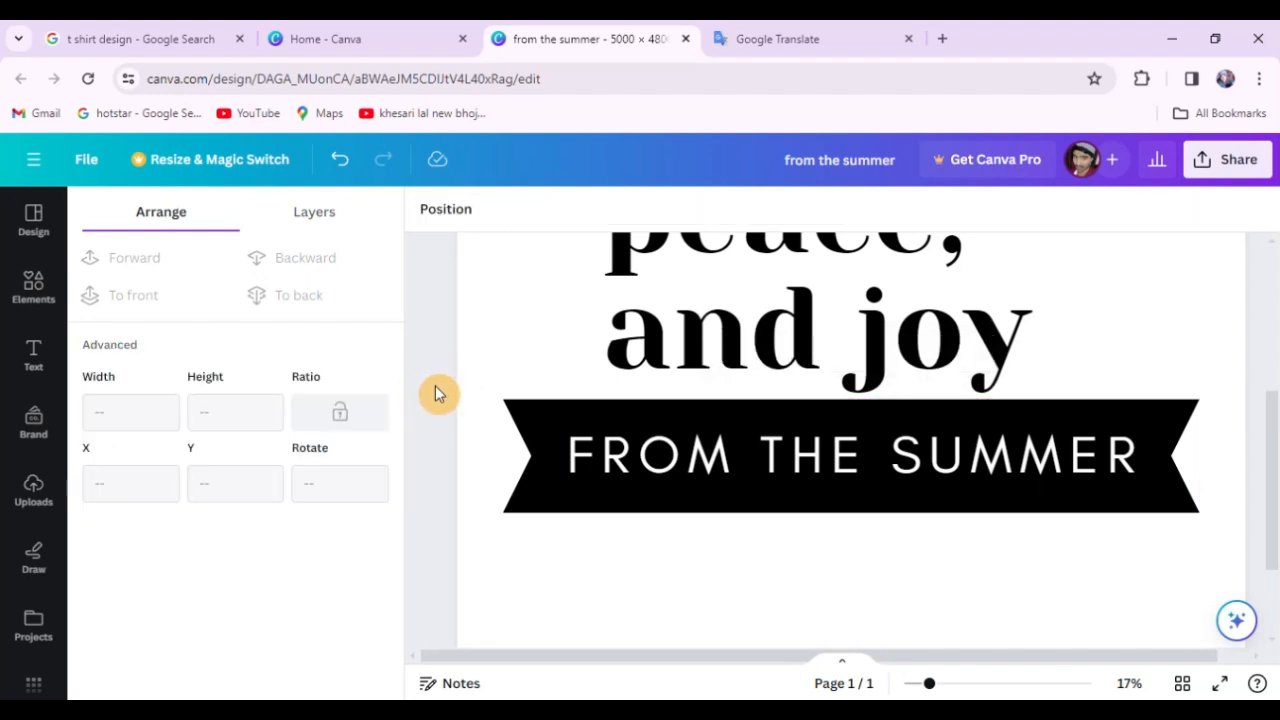
Step: Show all recently used elements and add the solid-and-outlined layered triangle arrow graphic to the page
{"action": "scroll", "coordinate": [650, 435], "scroll_direction": "down", "scroll_amount": 3}
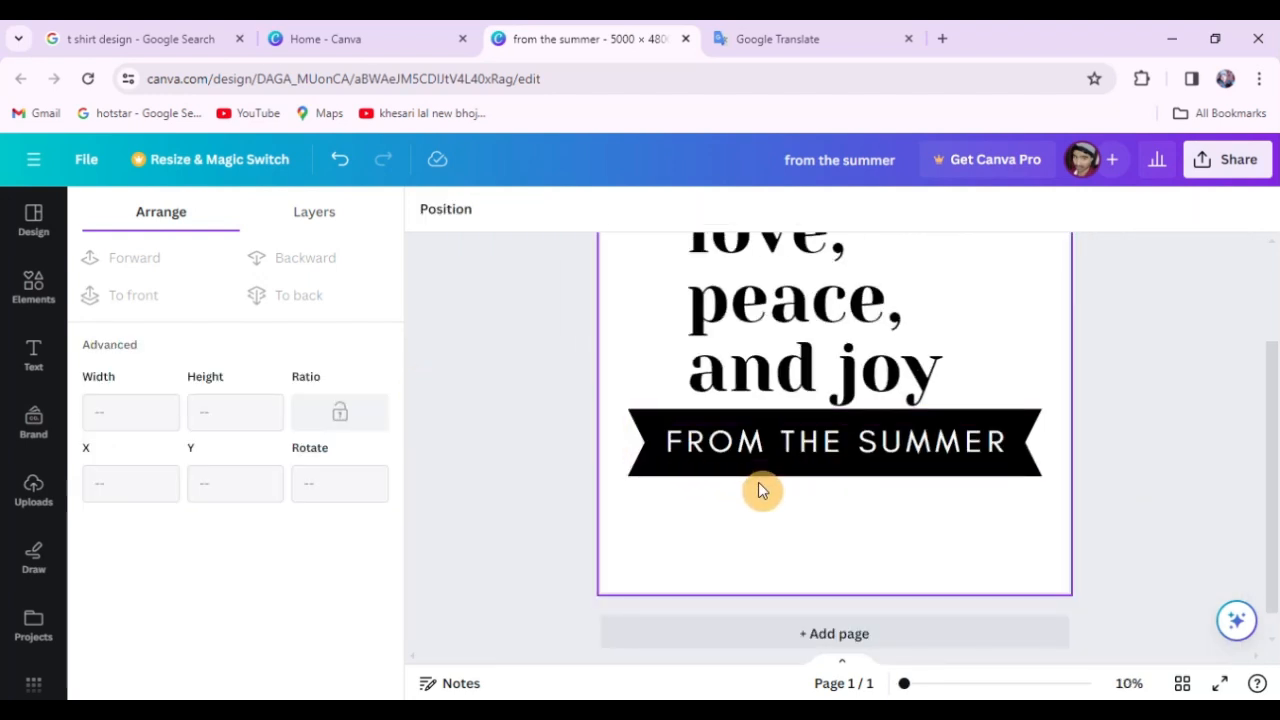
{"action": "scroll", "coordinate": [1168, 331], "scroll_direction": "up", "scroll_amount": 3}
{"action": "scroll", "coordinate": [989, 583], "scroll_direction": "down", "scroll_amount": 3}
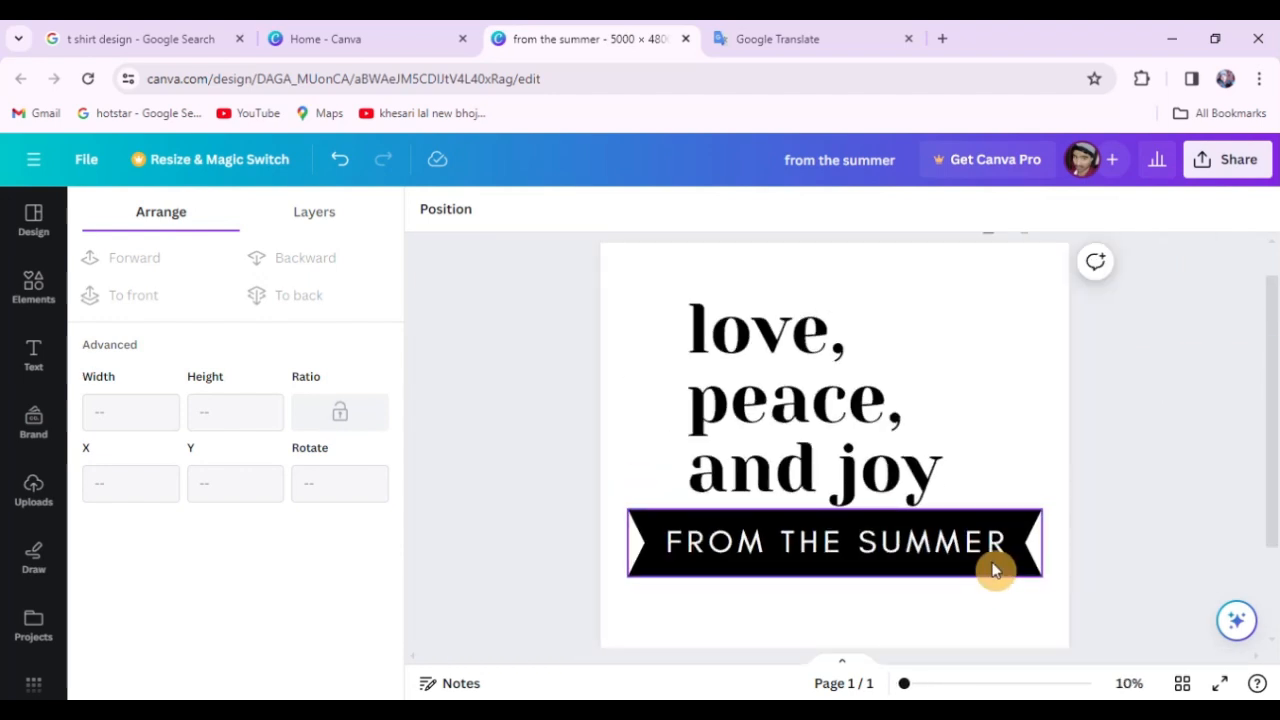
{"action": "scroll", "coordinate": [1158, 405], "scroll_direction": "up", "scroll_amount": 1}
{"action": "left_click", "coordinate": [33, 287]}
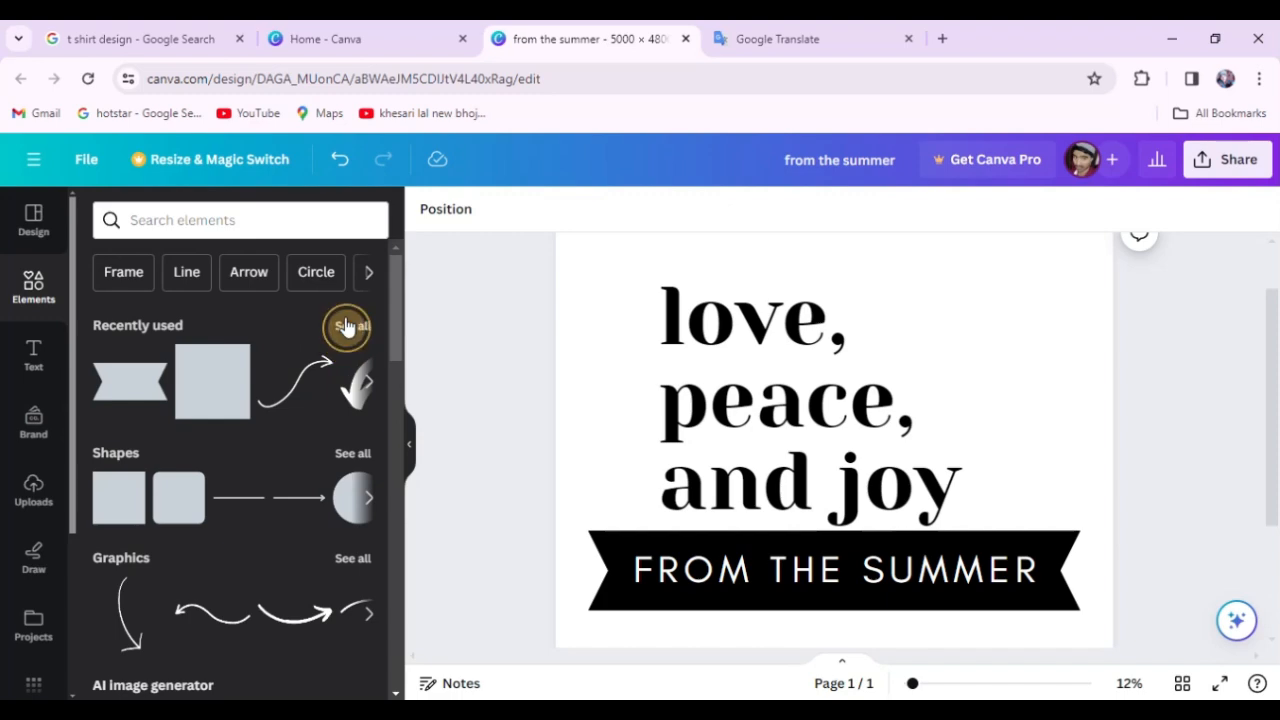
{"action": "left_click", "coordinate": [350, 326]}
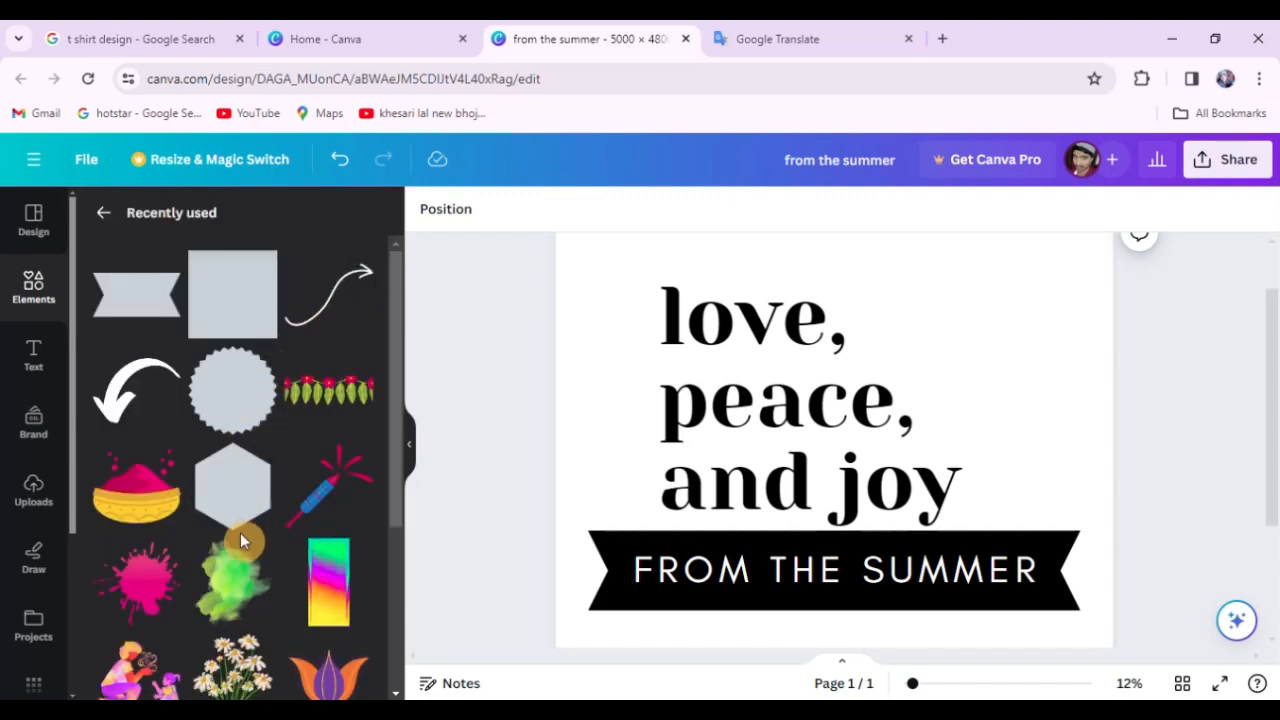
{"action": "scroll", "coordinate": [240, 532], "scroll_direction": "down", "scroll_amount": 3}
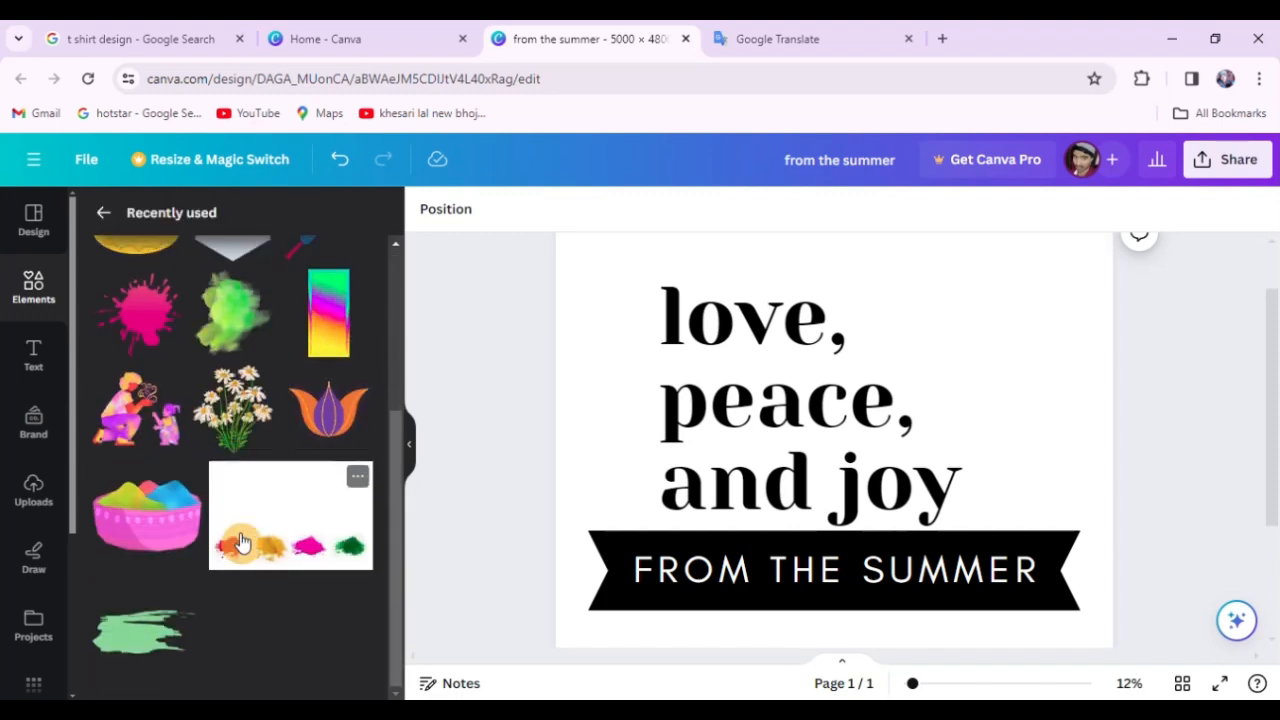
{"action": "scroll", "coordinate": [240, 532], "scroll_direction": "up", "scroll_amount": 3}
{"action": "scroll", "coordinate": [240, 537], "scroll_direction": "down", "scroll_amount": 10}
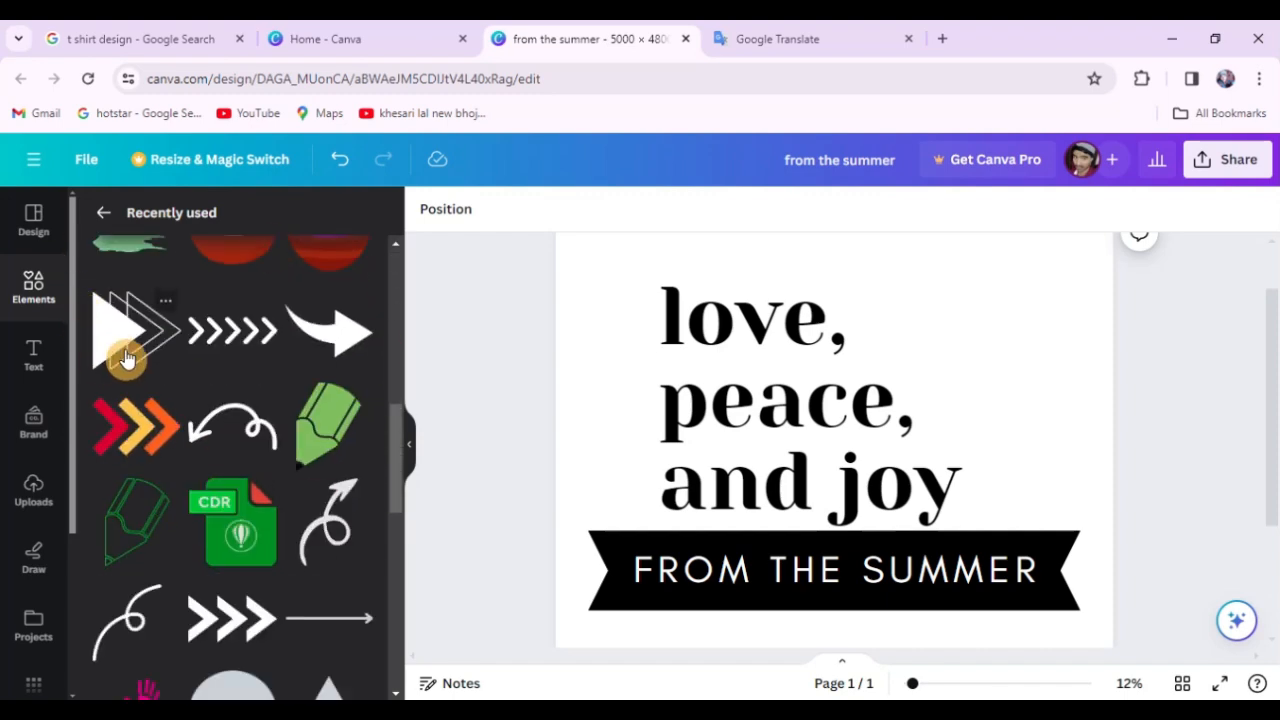
{"action": "left_click", "coordinate": [120, 351]}
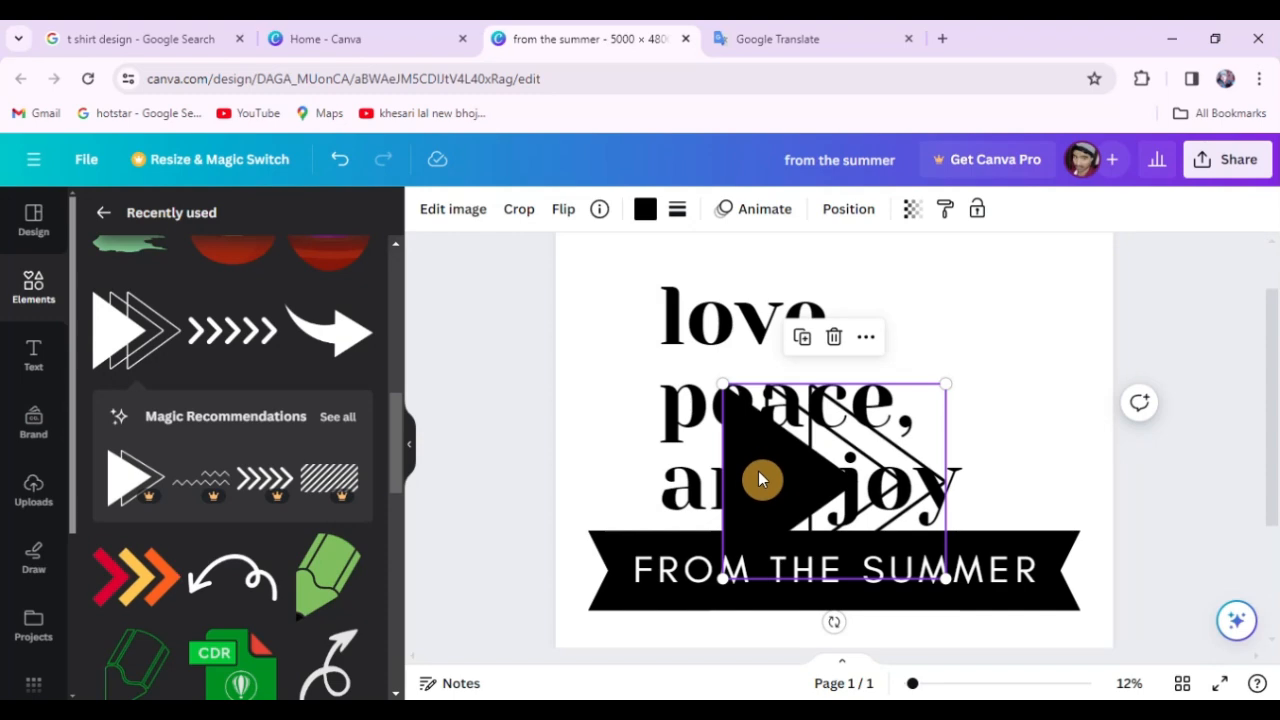
Step: Shrink the layered triangle graphic and place it in the page's upper-left corner beside the heading
{"action": "left_click_drag", "start_coordinate": [763, 477], "coordinate": [582, 349]}
{"action": "scroll", "coordinate": [629, 471], "scroll_direction": "down", "scroll_amount": 1}
{"action": "scroll", "coordinate": [783, 277], "scroll_direction": "up", "scroll_amount": 4}
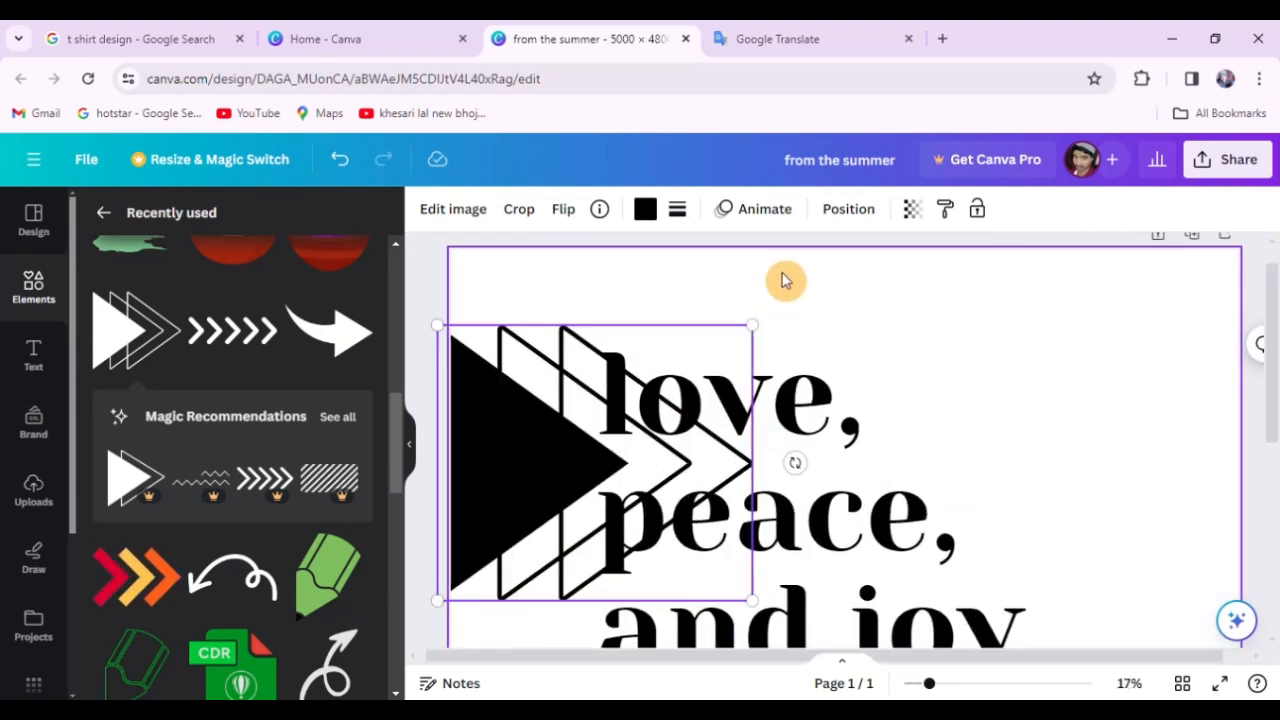
{"action": "scroll", "coordinate": [663, 477], "scroll_direction": "down", "scroll_amount": 4}
{"action": "left_click_drag", "start_coordinate": [663, 477], "coordinate": [603, 334]}
{"action": "left_click_drag", "start_coordinate": [775, 268], "coordinate": [600, 333]}
{"action": "left_click", "coordinate": [480, 346]}
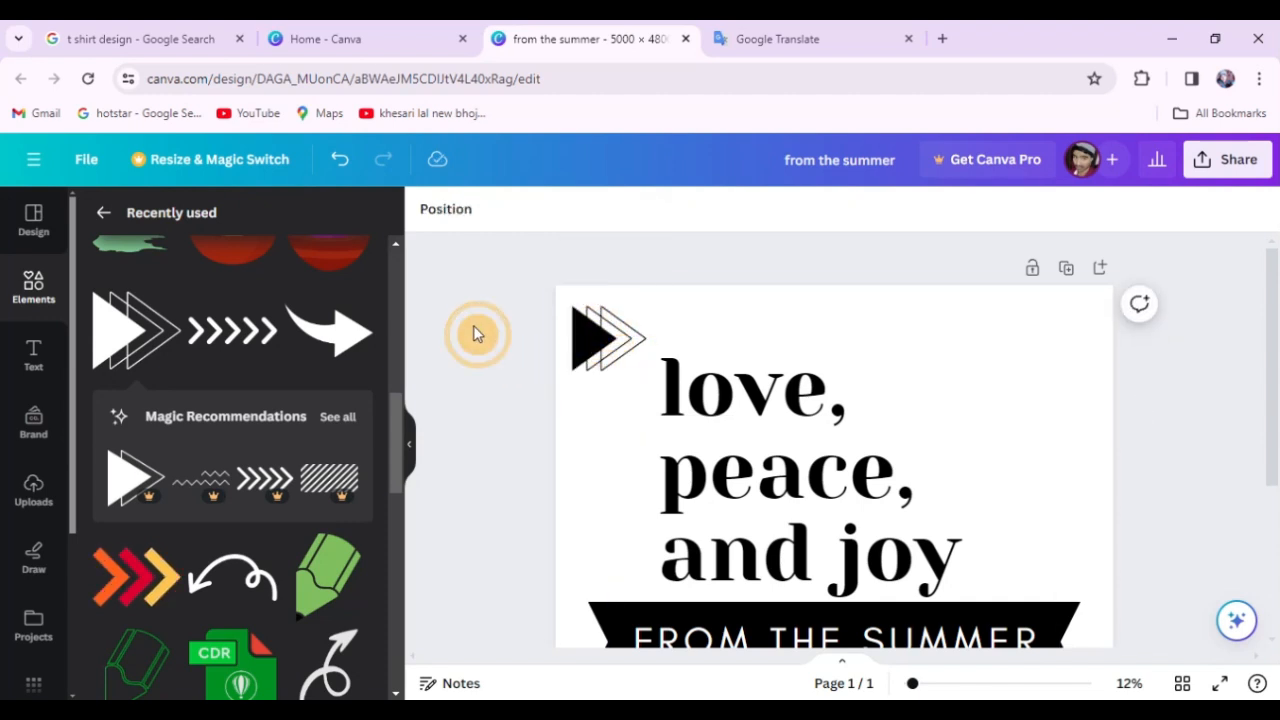
Step: Add the octagon shape from the recently used elements and enlarge it over the "love, peace, and joy" heading
{"action": "scroll", "coordinate": [477, 334], "scroll_direction": "down", "scroll_amount": 1}
{"action": "scroll", "coordinate": [206, 504], "scroll_direction": "down", "scroll_amount": 4}
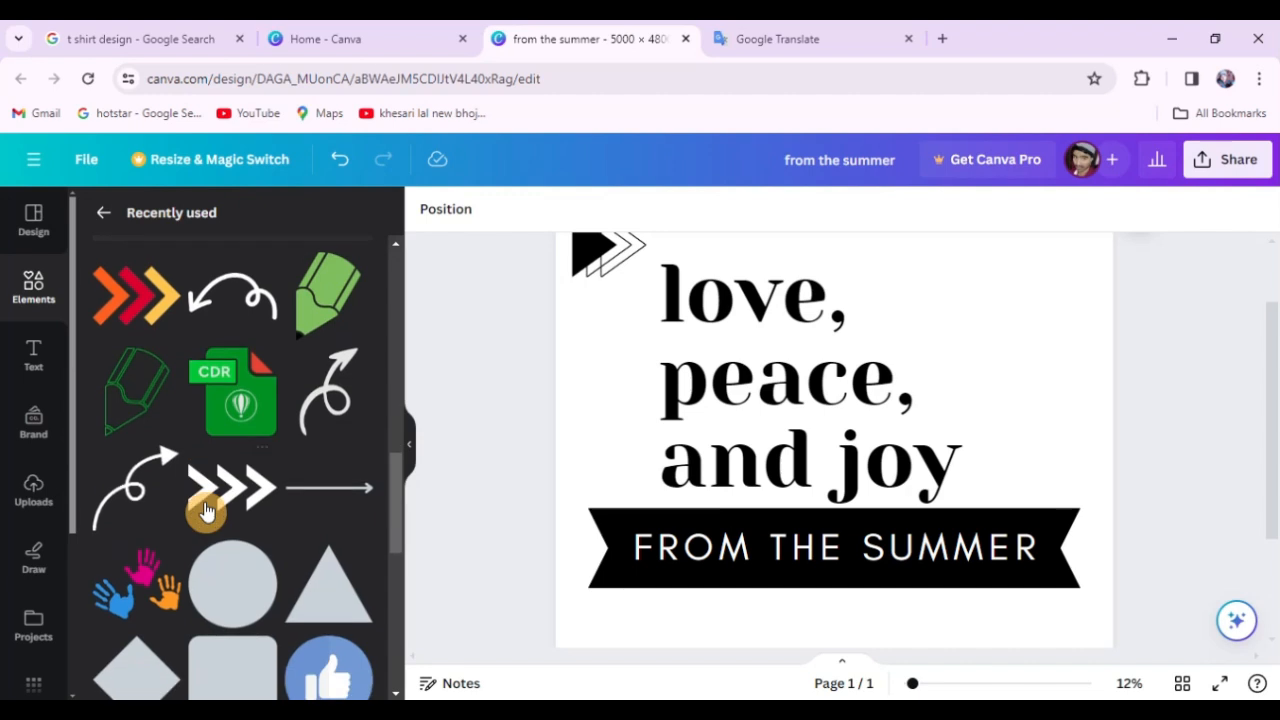
{"action": "scroll", "coordinate": [220, 547], "scroll_direction": "down", "scroll_amount": 5}
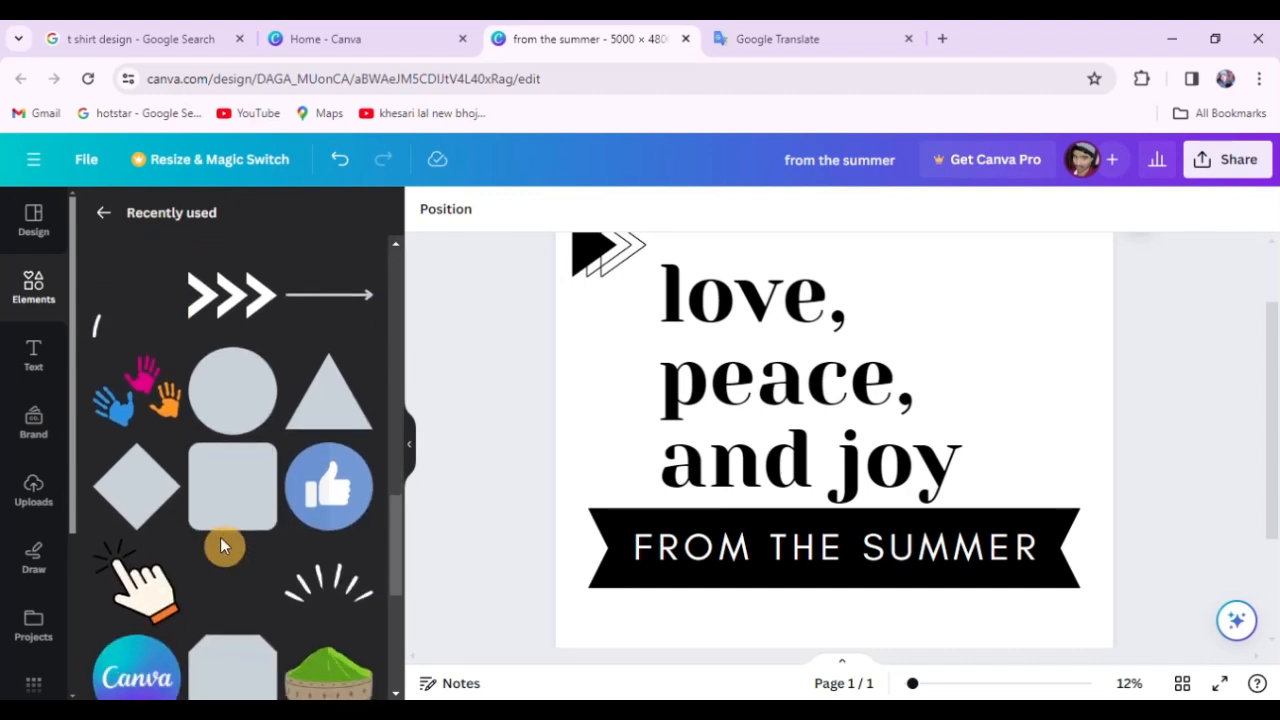
{"action": "scroll", "coordinate": [222, 547], "scroll_direction": "up", "scroll_amount": 3}
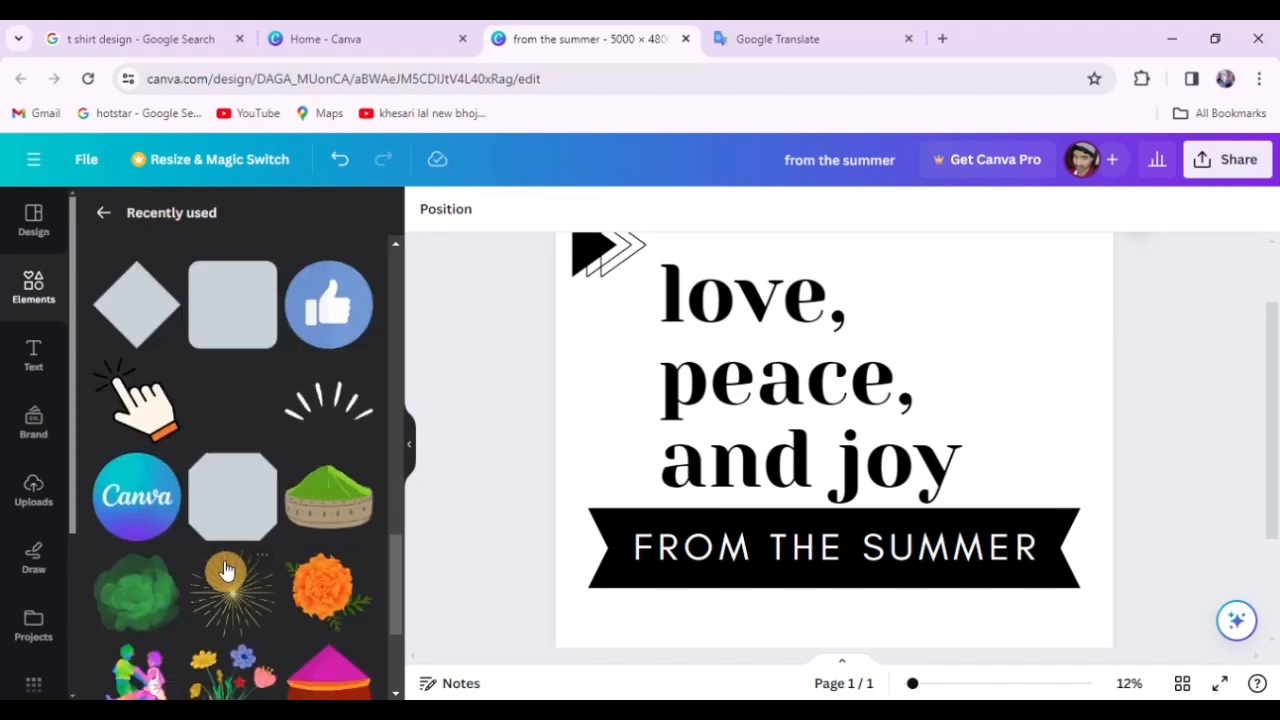
{"action": "left_click", "coordinate": [246, 513]}
{"action": "left_click_drag", "start_coordinate": [830, 450], "coordinate": [696, 416]}
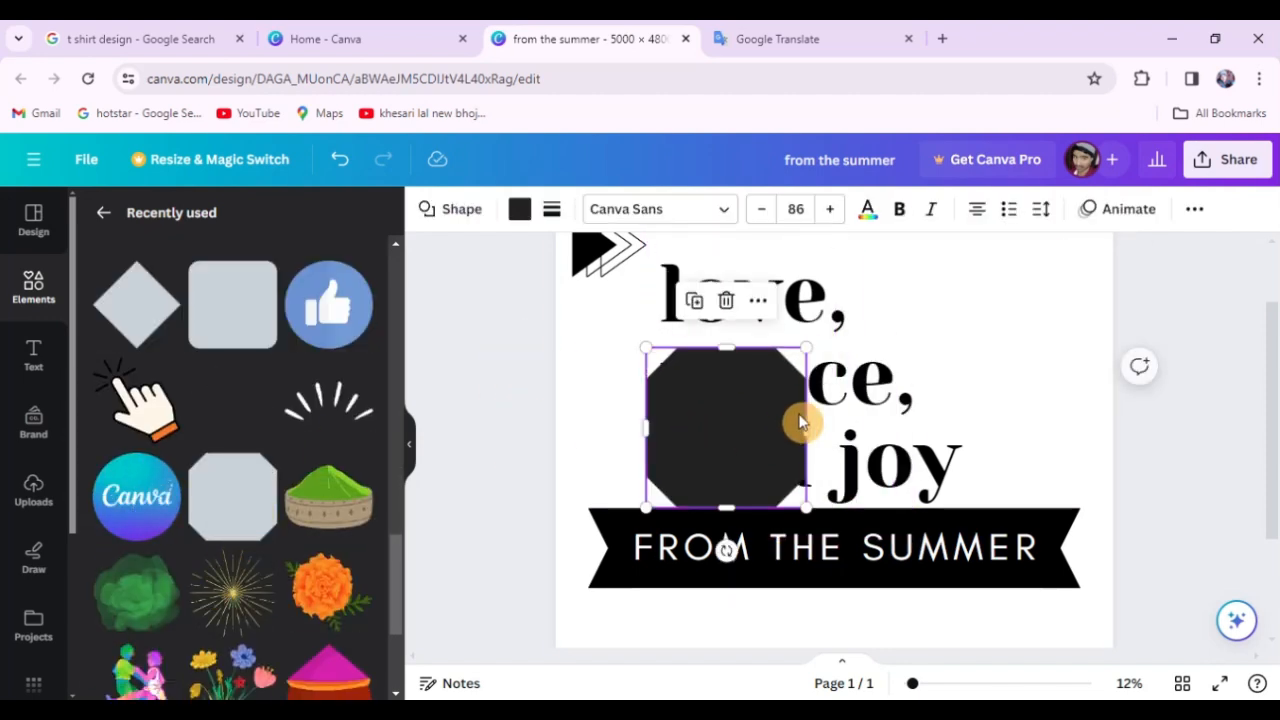
{"action": "left_click_drag", "start_coordinate": [806, 352], "coordinate": [950, 248]}
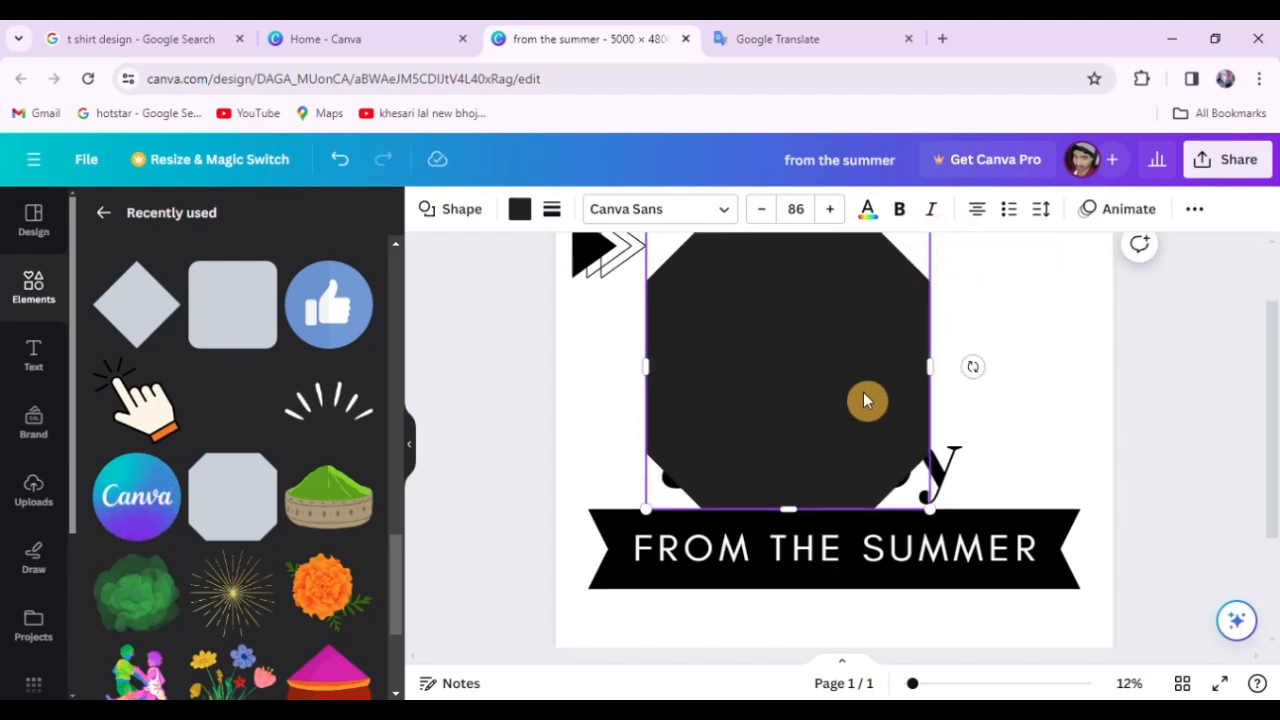
Step: Send the dark octagon to the back so it sits behind the heading text
{"action": "scroll", "coordinate": [810, 395], "scroll_direction": "up", "scroll_amount": 1}
{"action": "right_click", "coordinate": [781, 452]}
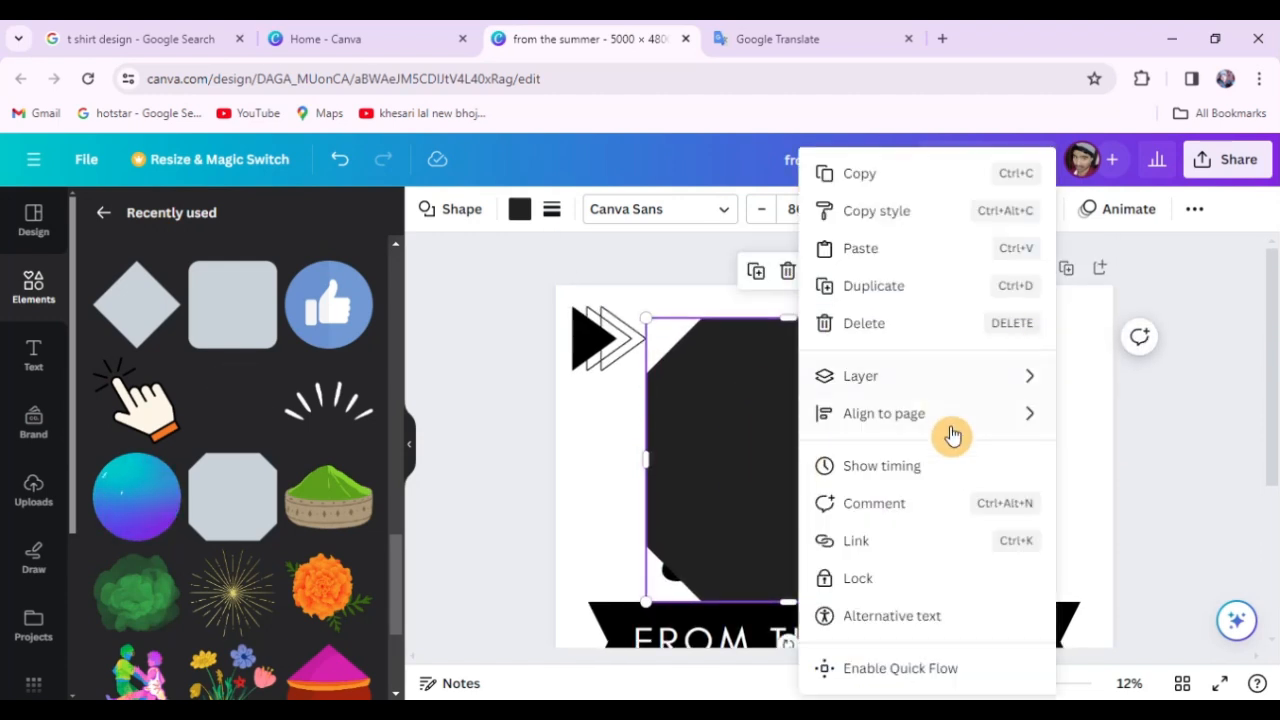
{"action": "left_click", "coordinate": [886, 381]}
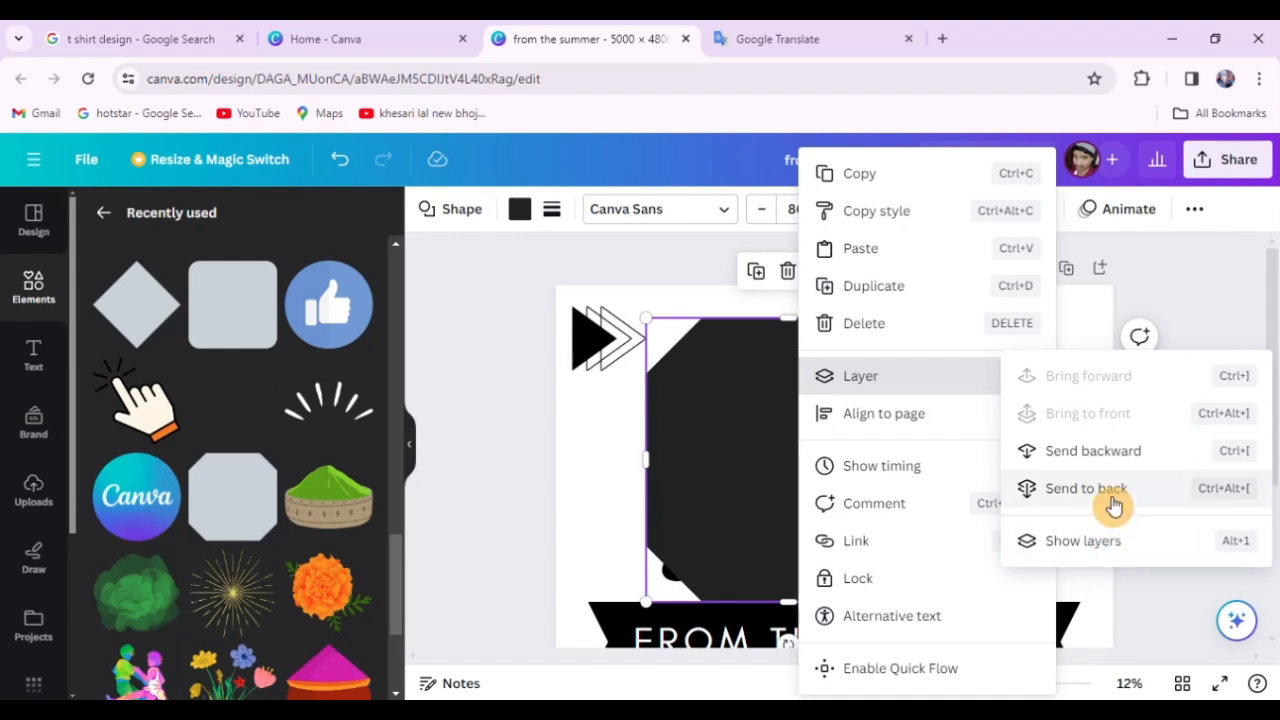
{"action": "left_click", "coordinate": [1105, 492]}
{"action": "scroll", "coordinate": [437, 391], "scroll_direction": "down", "scroll_amount": 2}
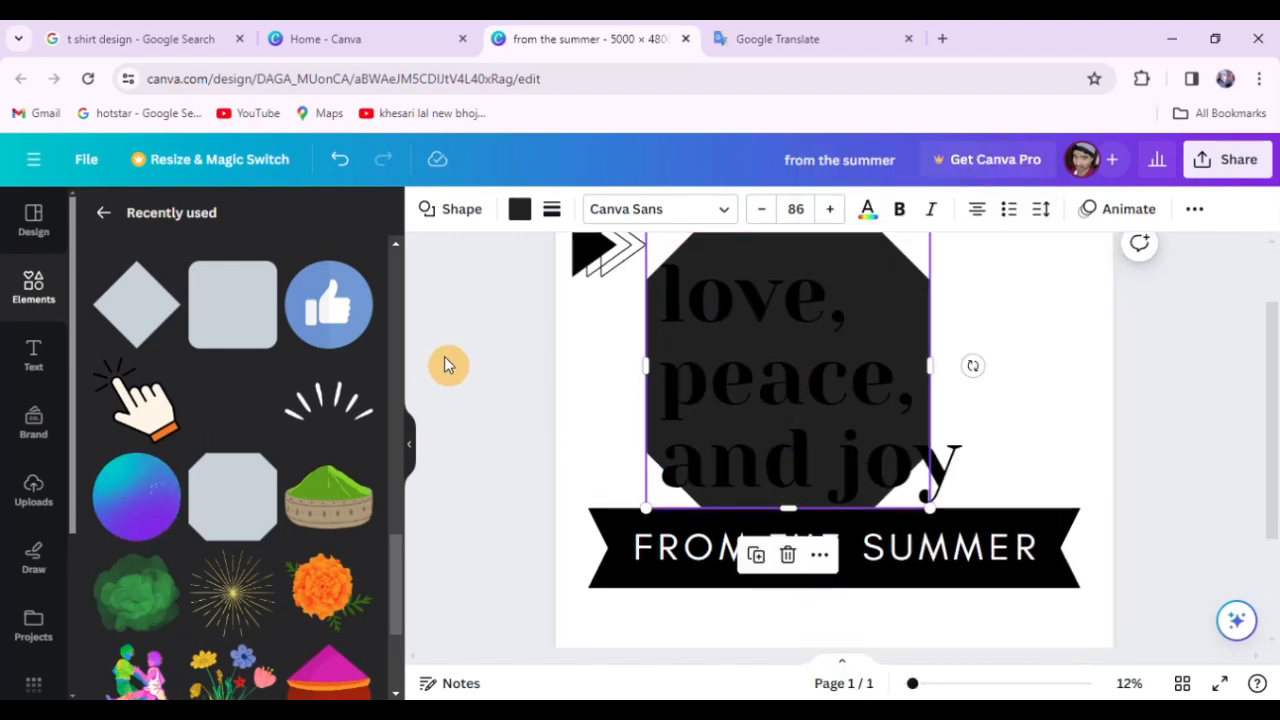
{"action": "left_click", "coordinate": [474, 360]}
Step: Extend the octagon's lower edge behind the banner, widen the shape and reposition it behind the full width of the heading words
{"action": "scroll", "coordinate": [583, 451], "scroll_direction": "up", "scroll_amount": 2}
{"action": "left_click", "coordinate": [843, 351]}
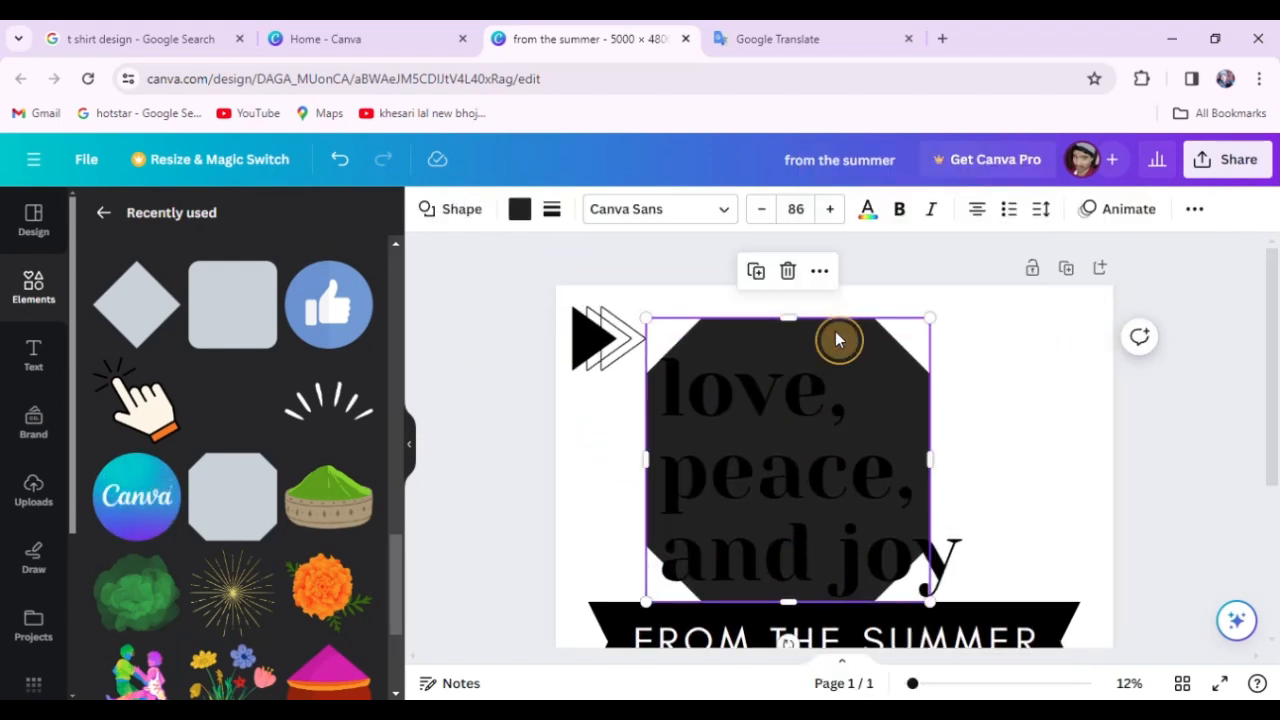
{"action": "scroll", "coordinate": [791, 360], "scroll_direction": "down", "scroll_amount": 3}
{"action": "left_click_drag", "start_coordinate": [788, 411], "coordinate": [786, 453]}
{"action": "left_click_drag", "start_coordinate": [645, 290], "coordinate": [583, 289]}
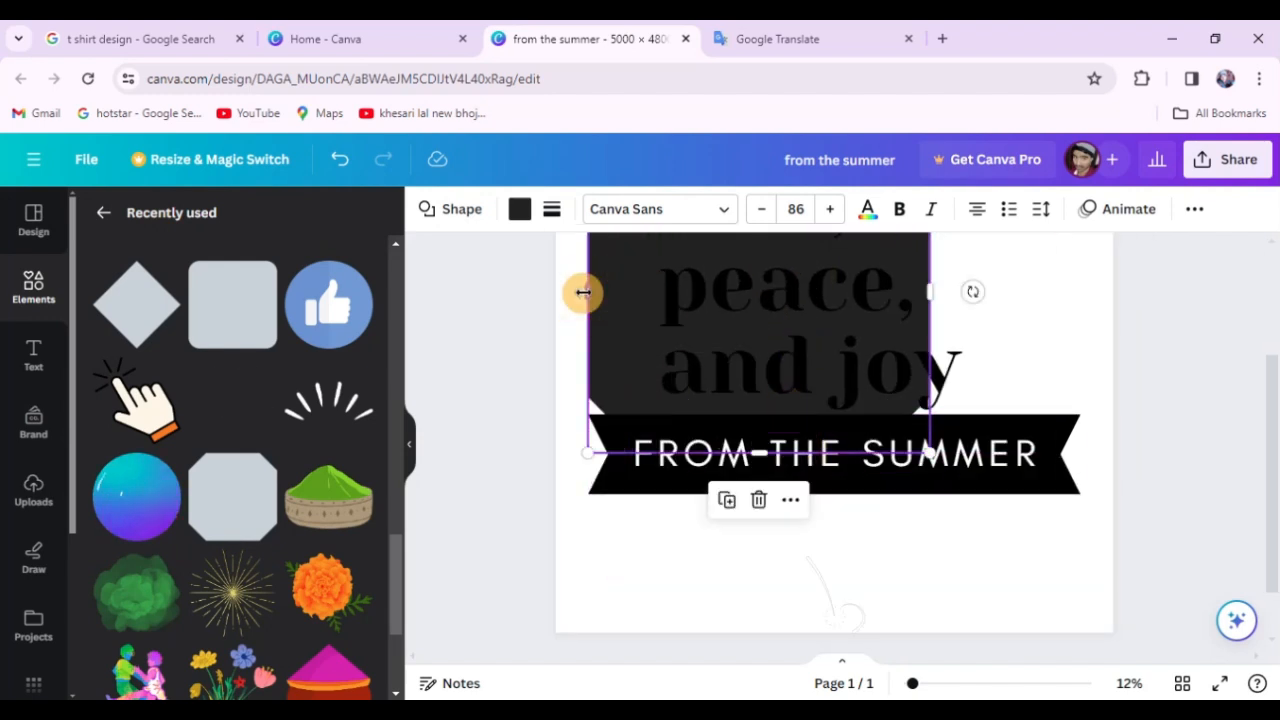
{"action": "left_click_drag", "start_coordinate": [614, 329], "coordinate": [662, 355]}
{"action": "scroll", "coordinate": [690, 448], "scroll_direction": "up", "scroll_amount": 3}
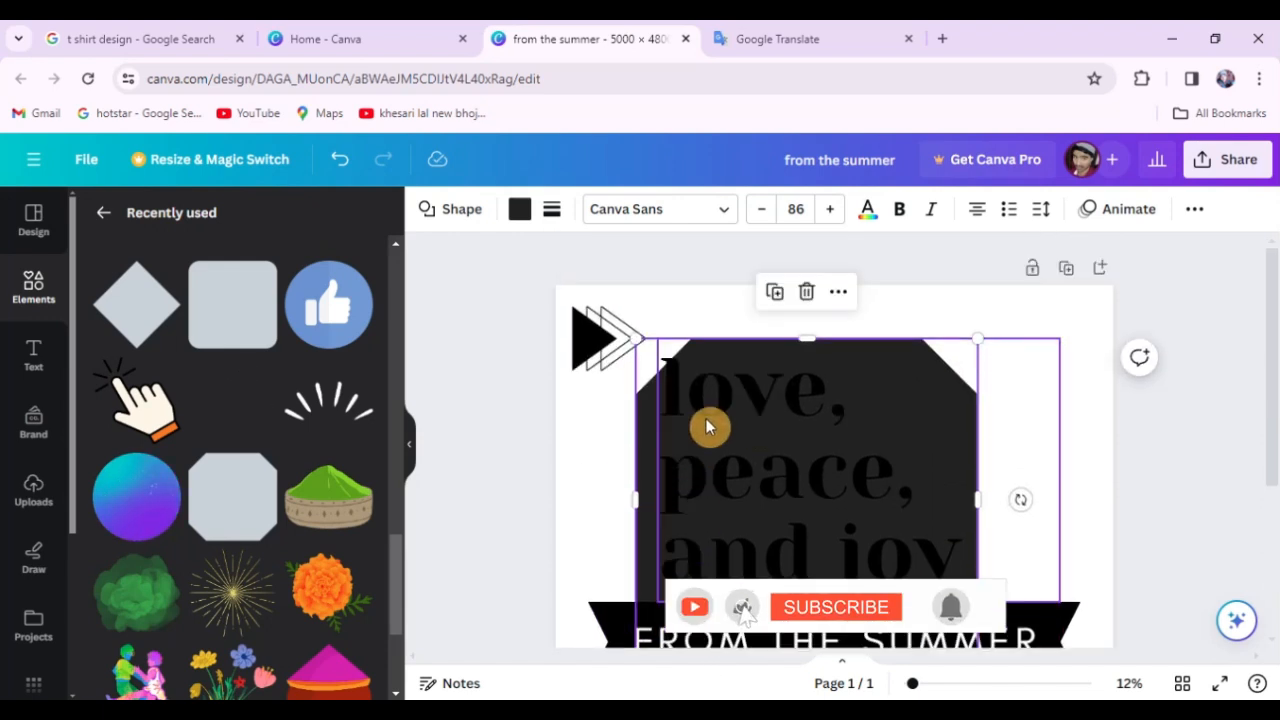
Step: Raise the octagon's upper edge slightly to leave more space above the word "love"
{"action": "left_click", "coordinate": [540, 346]}
{"action": "scroll", "coordinate": [549, 346], "scroll_direction": "down", "scroll_amount": 1}
{"action": "left_click", "coordinate": [825, 266]}
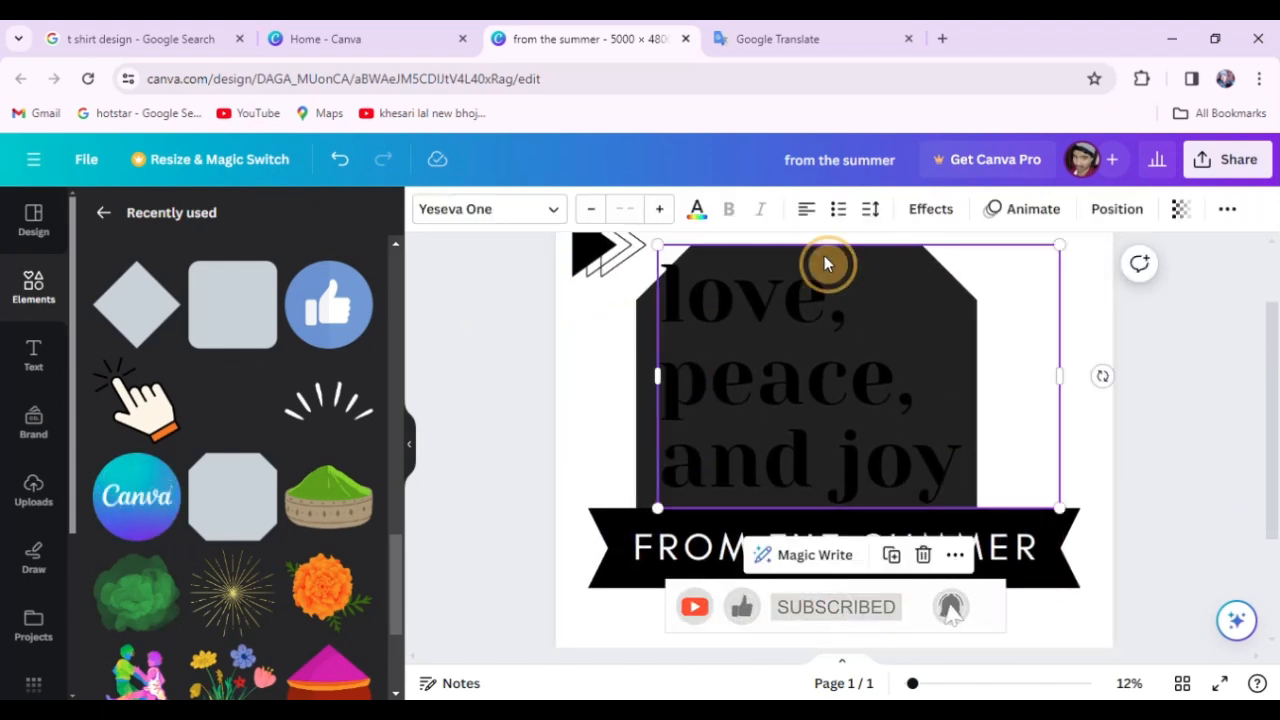
{"action": "left_click", "coordinate": [645, 348]}
{"action": "scroll", "coordinate": [817, 391], "scroll_direction": "up", "scroll_amount": 2}
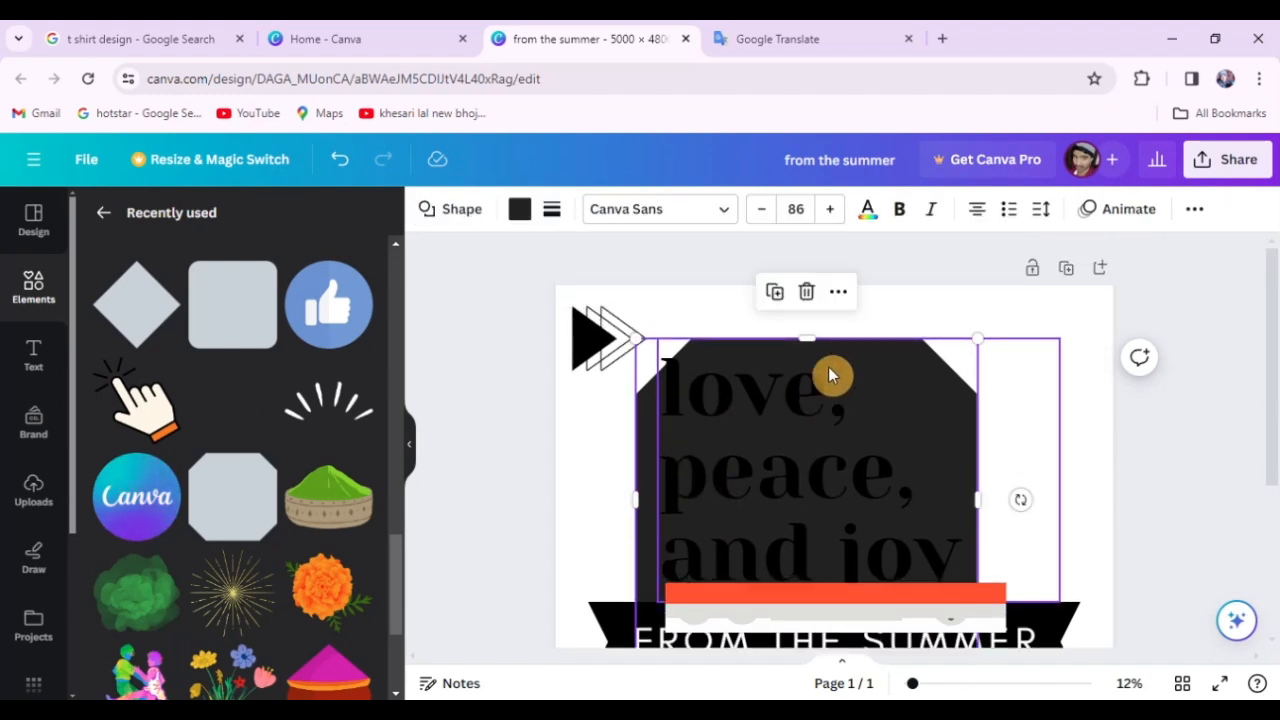
{"action": "left_click_drag", "start_coordinate": [809, 334], "coordinate": [806, 317]}
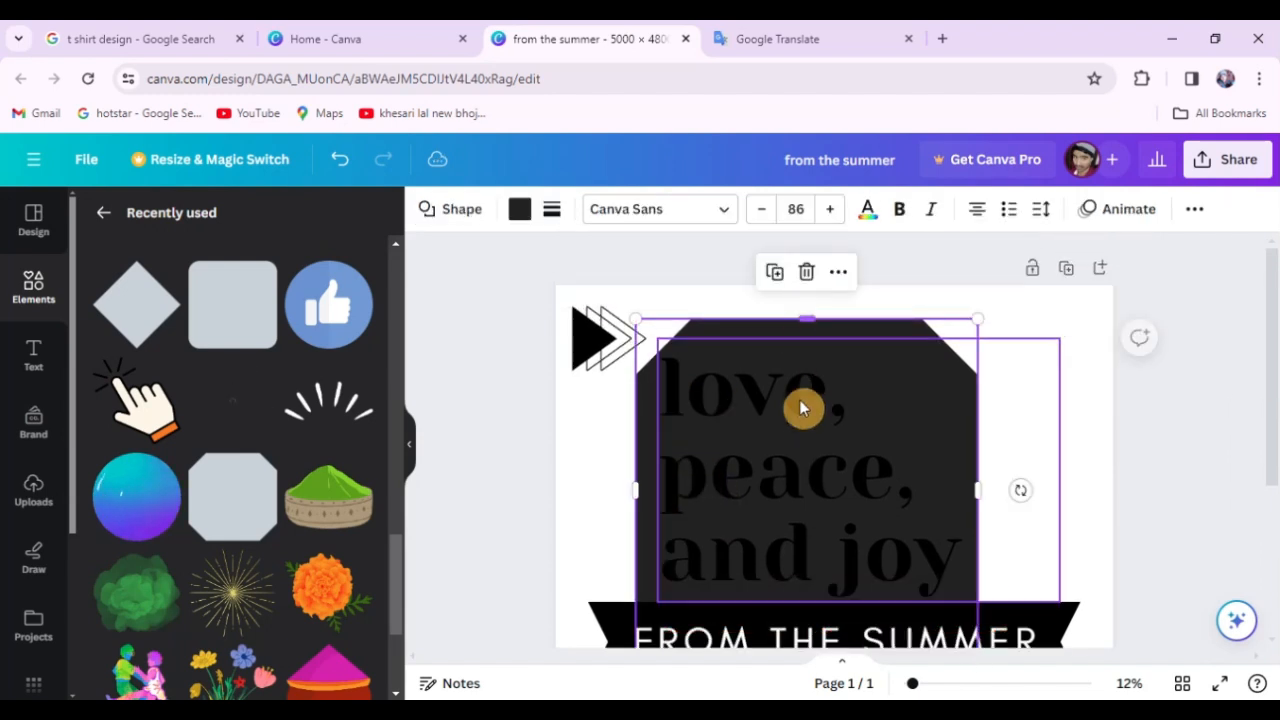
Step: Change the "love, peace, and joy" heading's text color to white (#ffffff)
{"action": "left_click", "coordinate": [463, 351]}
{"action": "left_click", "coordinate": [710, 398]}
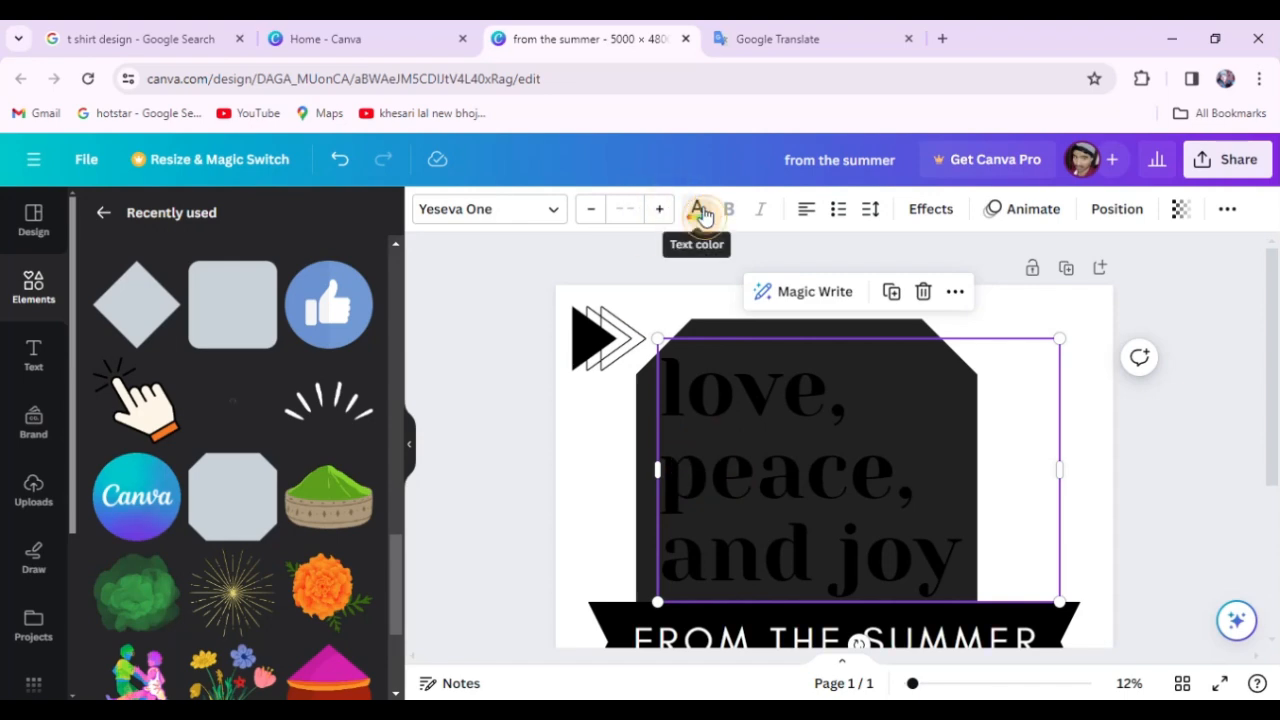
{"action": "left_click", "coordinate": [697, 209]}
{"action": "left_click", "coordinate": [257, 322]}
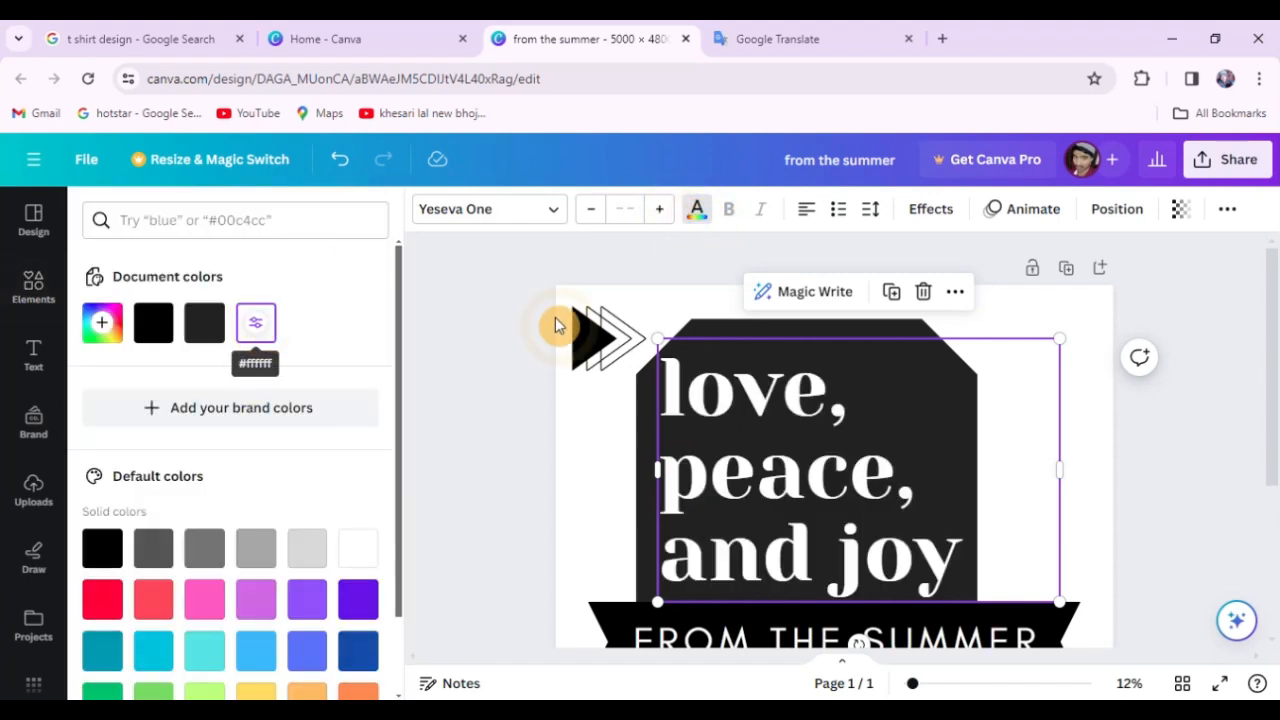
{"action": "key", "text": "Escape"}
{"action": "left_click", "coordinate": [414, 453]}
{"action": "left_click", "coordinate": [266, 343]}
{"action": "scroll", "coordinate": [349, 374], "scroll_direction": "down", "scroll_amount": 3}
{"action": "scroll", "coordinate": [958, 470], "scroll_direction": "up", "scroll_amount": 3}
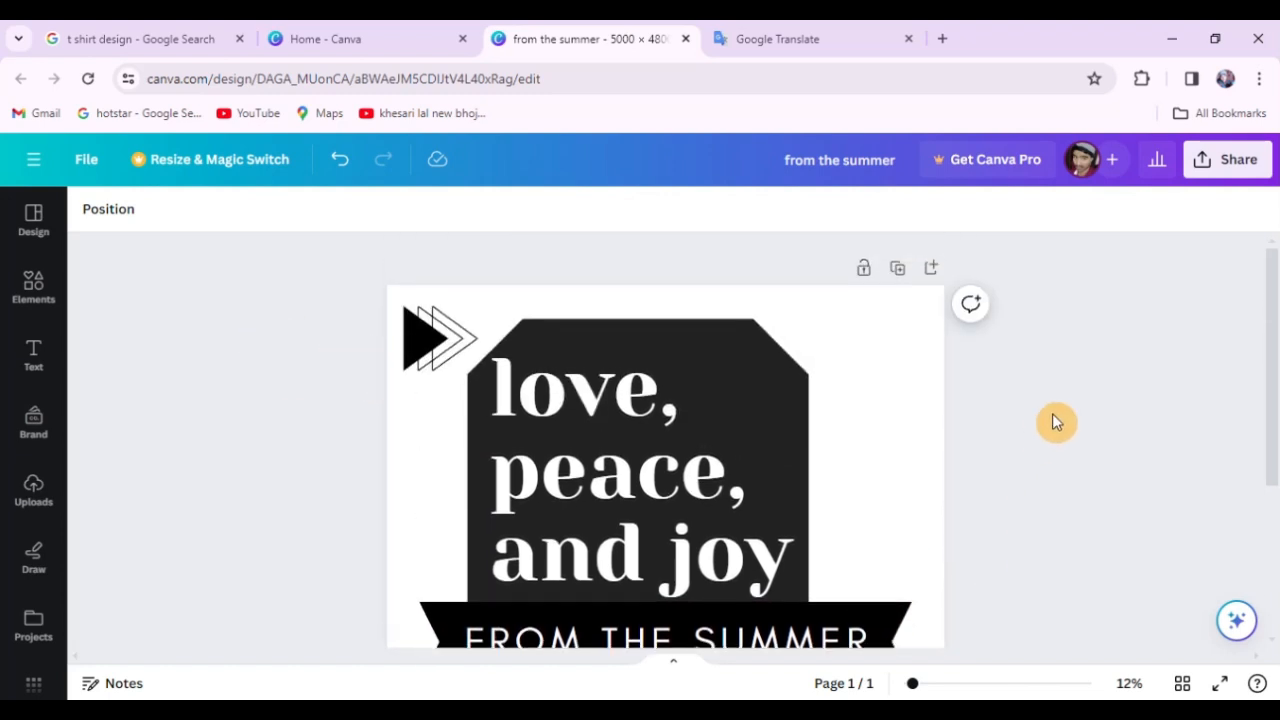
Step: Try a teal-to-green gradient and solid red fills on the octagon behind the heading
{"action": "left_click", "coordinate": [729, 351]}
{"action": "left_click", "coordinate": [577, 331]}
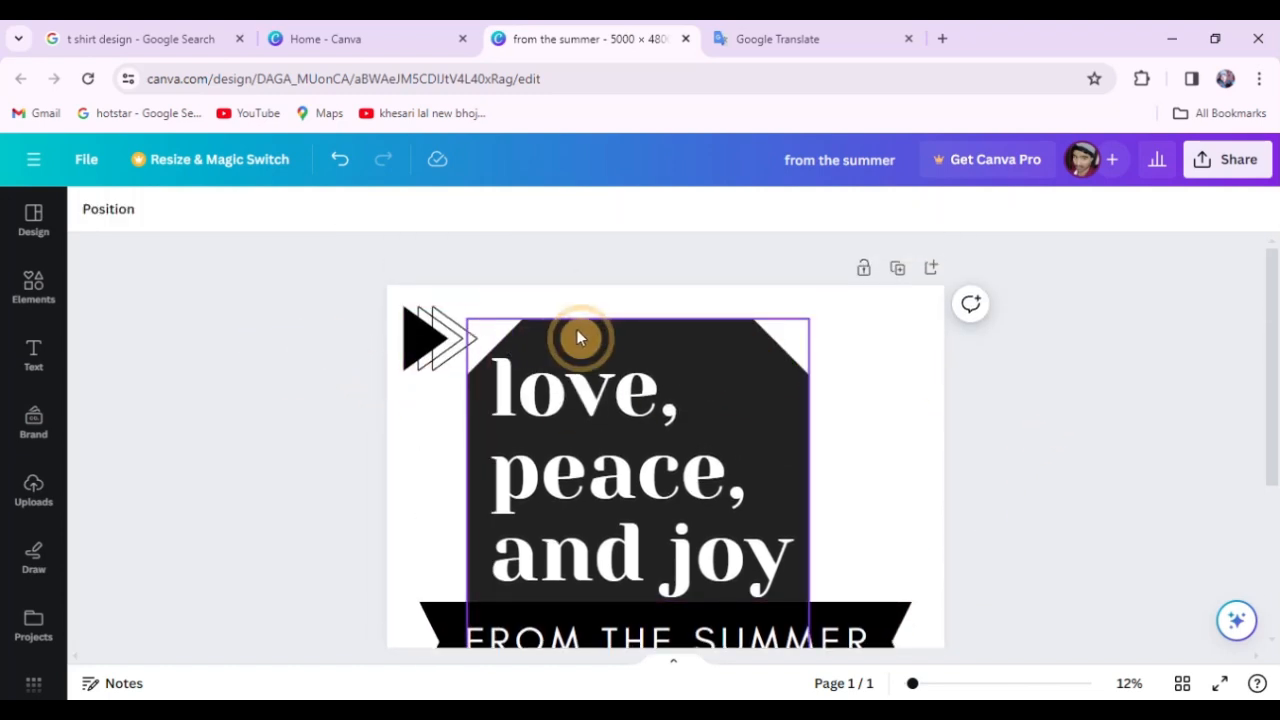
{"action": "left_click", "coordinate": [181, 213]}
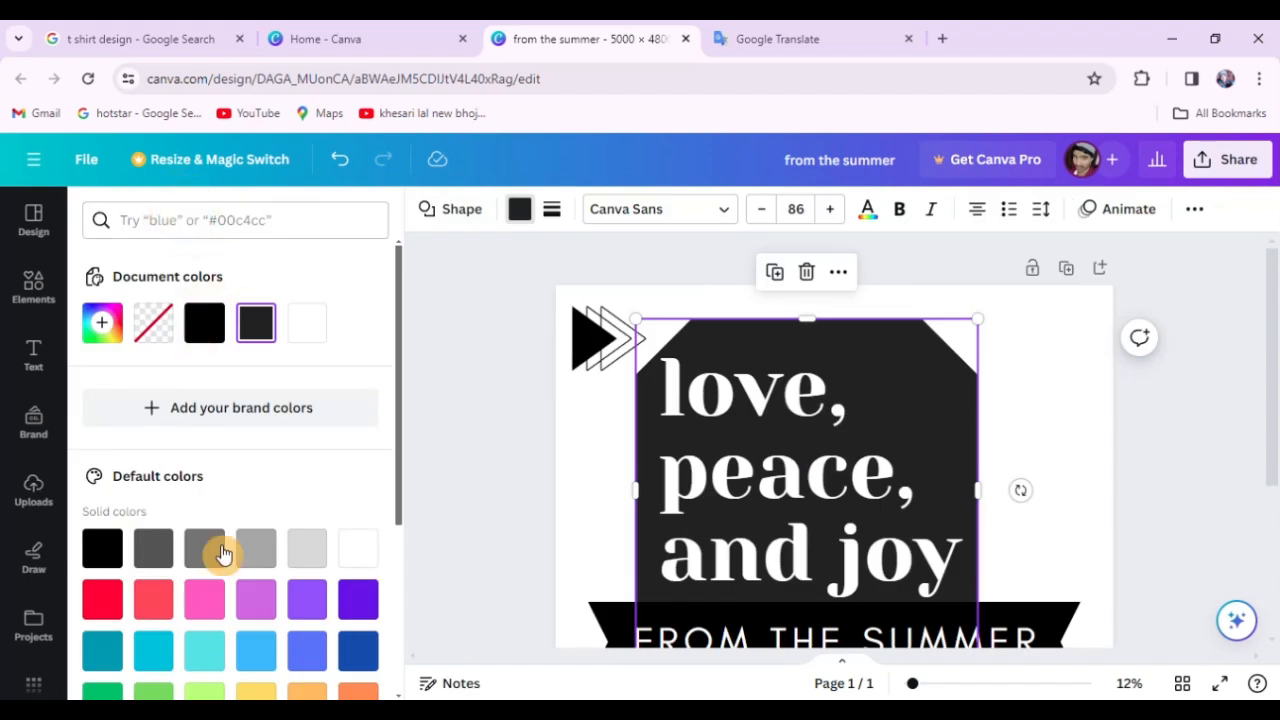
{"action": "scroll", "coordinate": [215, 560], "scroll_direction": "down", "scroll_amount": 3}
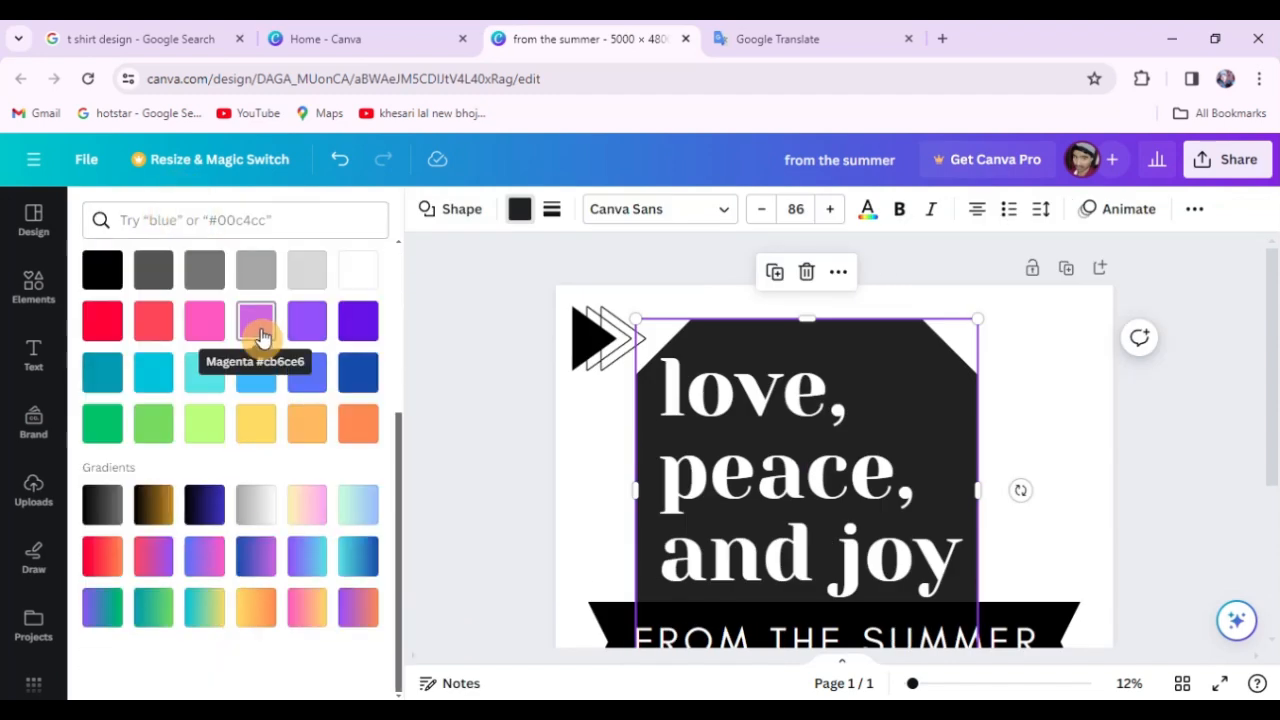
{"action": "left_click", "coordinate": [160, 614]}
{"action": "scroll", "coordinate": [157, 494], "scroll_direction": "up", "scroll_amount": 2}
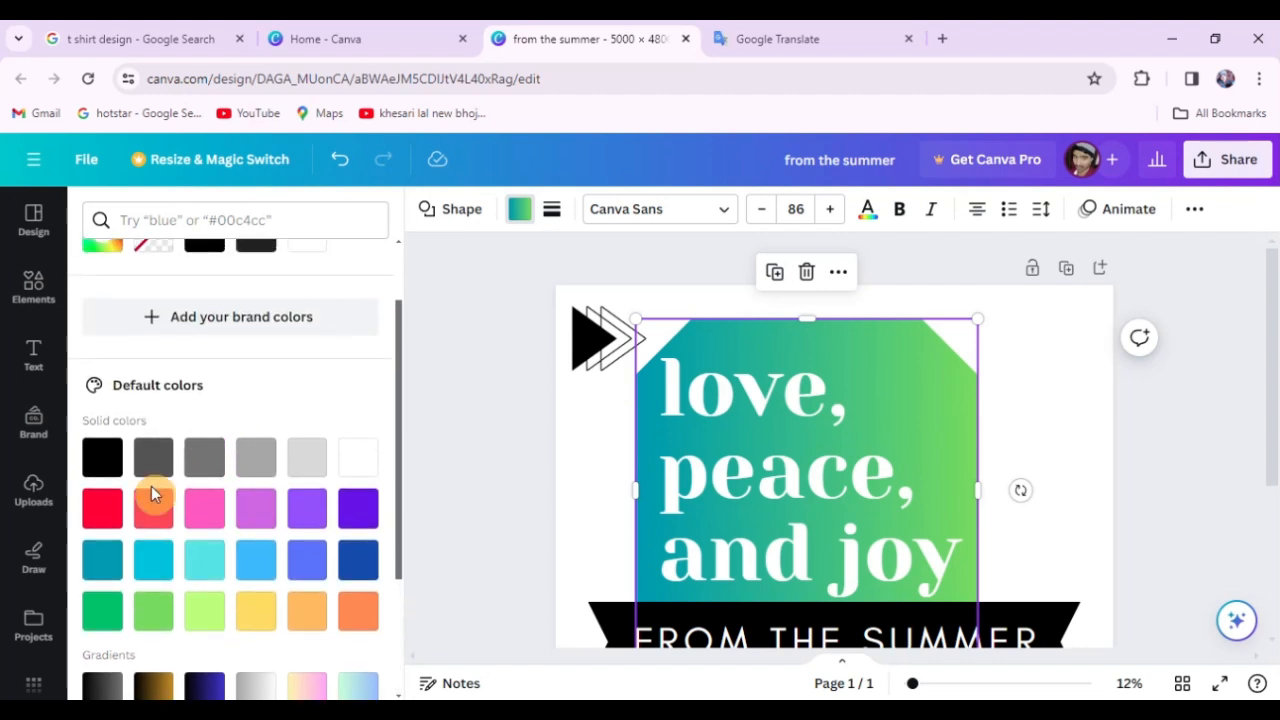
{"action": "left_click", "coordinate": [153, 507]}
{"action": "left_click", "coordinate": [103, 511]}
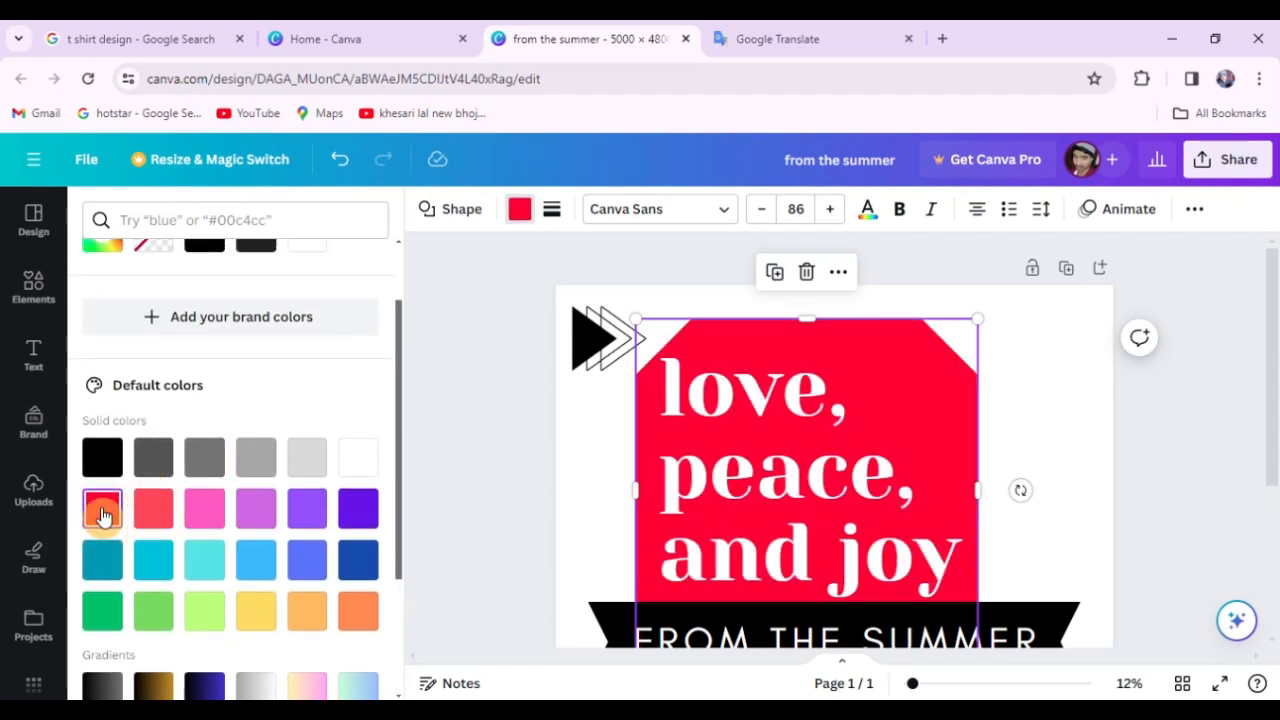
Step: Fill the octagon behind the heading with solid violet (#5e17eb)
{"action": "left_click", "coordinate": [343, 512]}
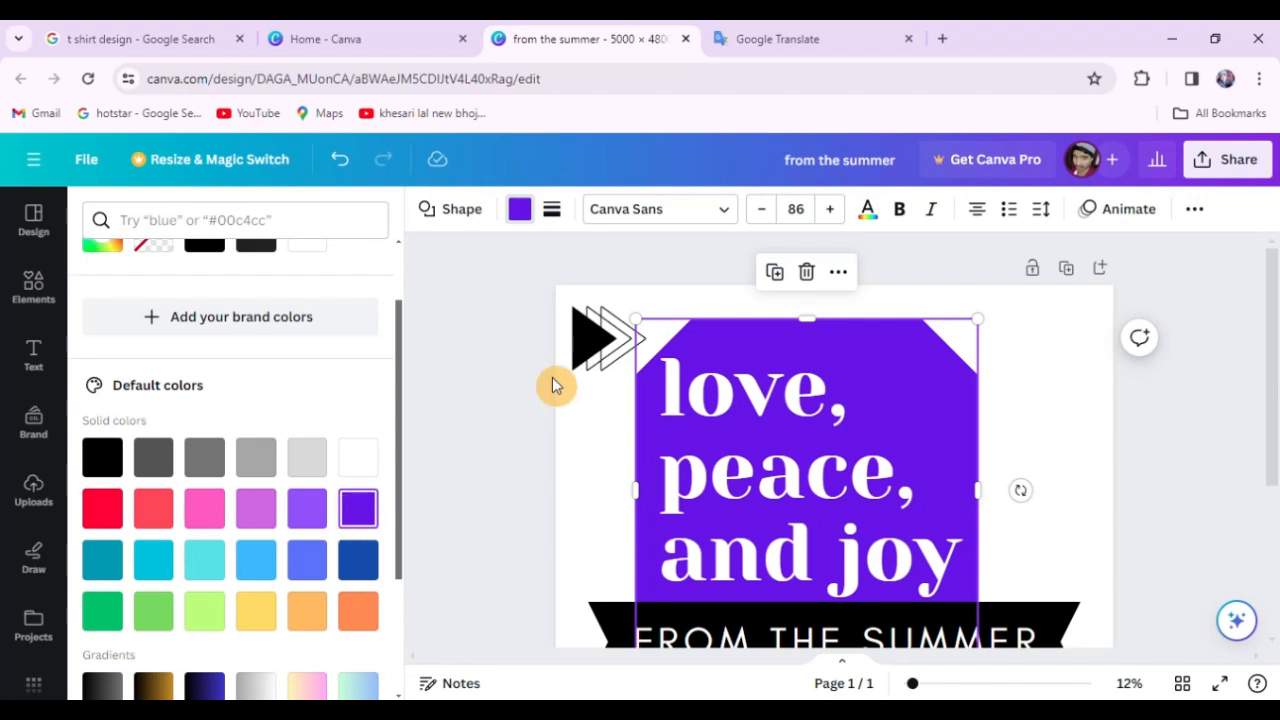
{"action": "left_click", "coordinate": [483, 352]}
{"action": "left_click", "coordinate": [1008, 403]}
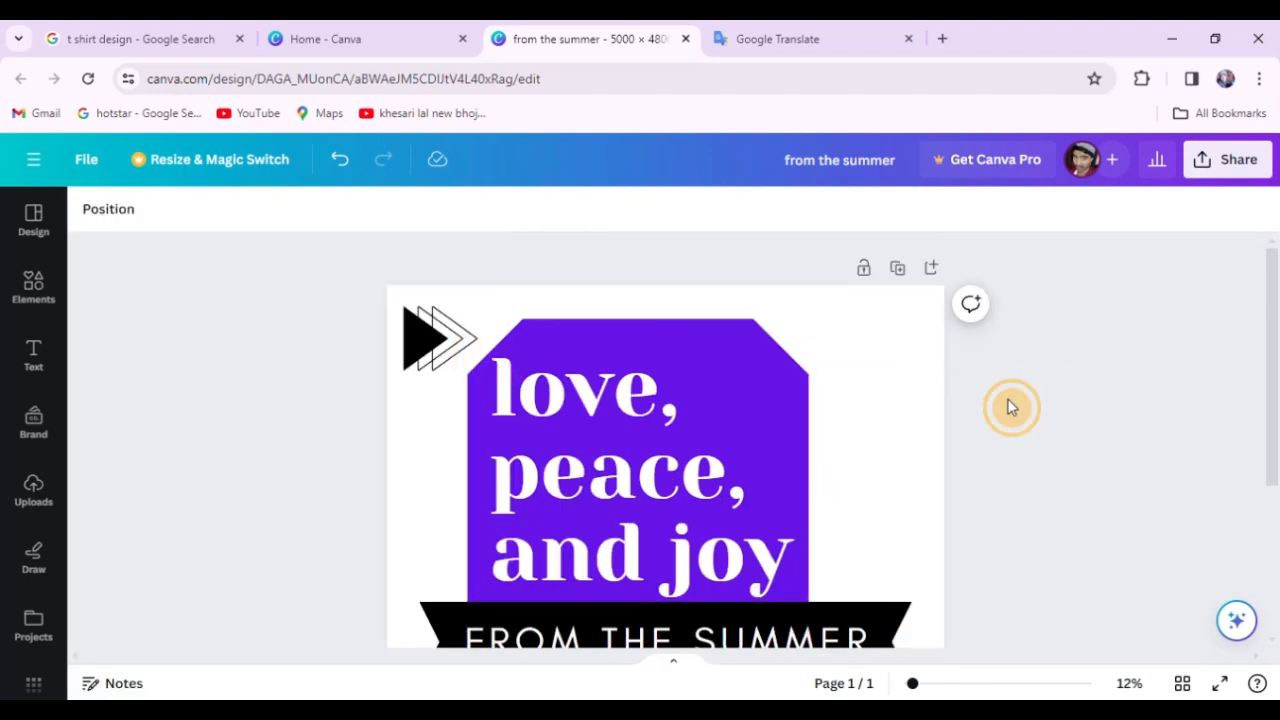
Step: Try to recolor the ribbon banner by setting its text color to violet #5e17eb
{"action": "scroll", "coordinate": [914, 471], "scroll_direction": "down", "scroll_amount": 2}
{"action": "left_click", "coordinate": [888, 430]}
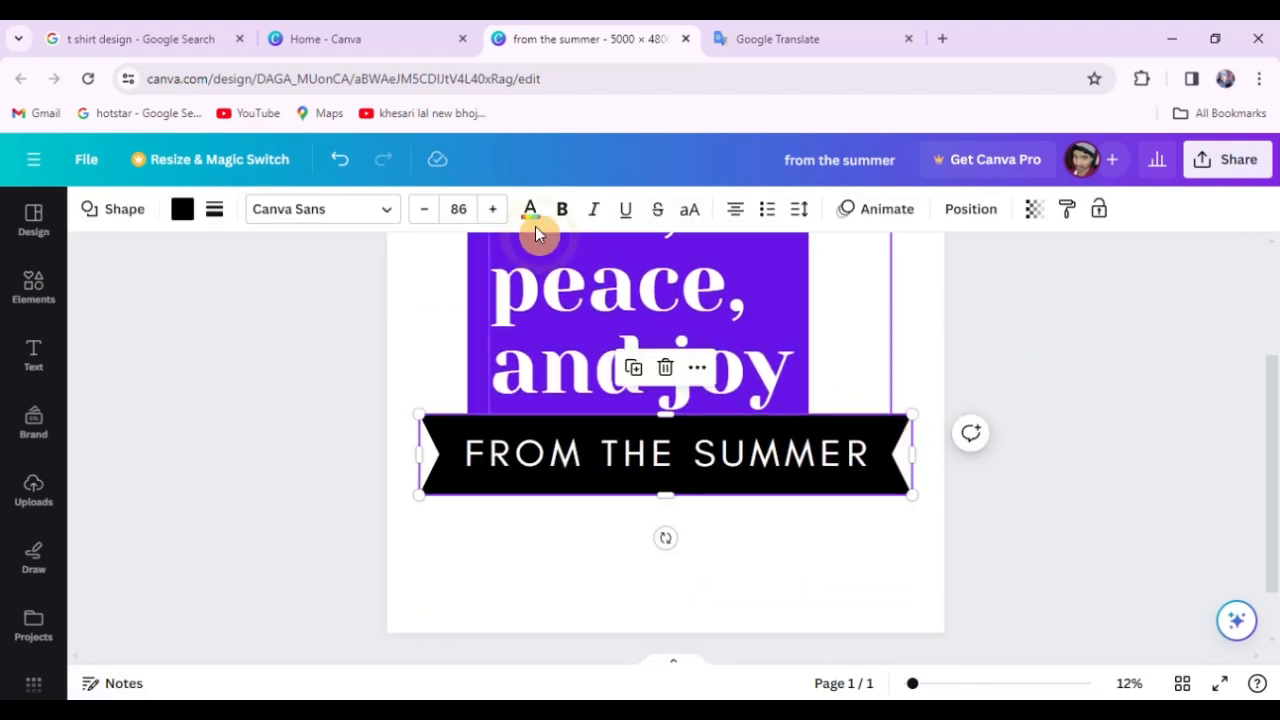
{"action": "left_click", "coordinate": [531, 209]}
{"action": "left_click", "coordinate": [205, 320]}
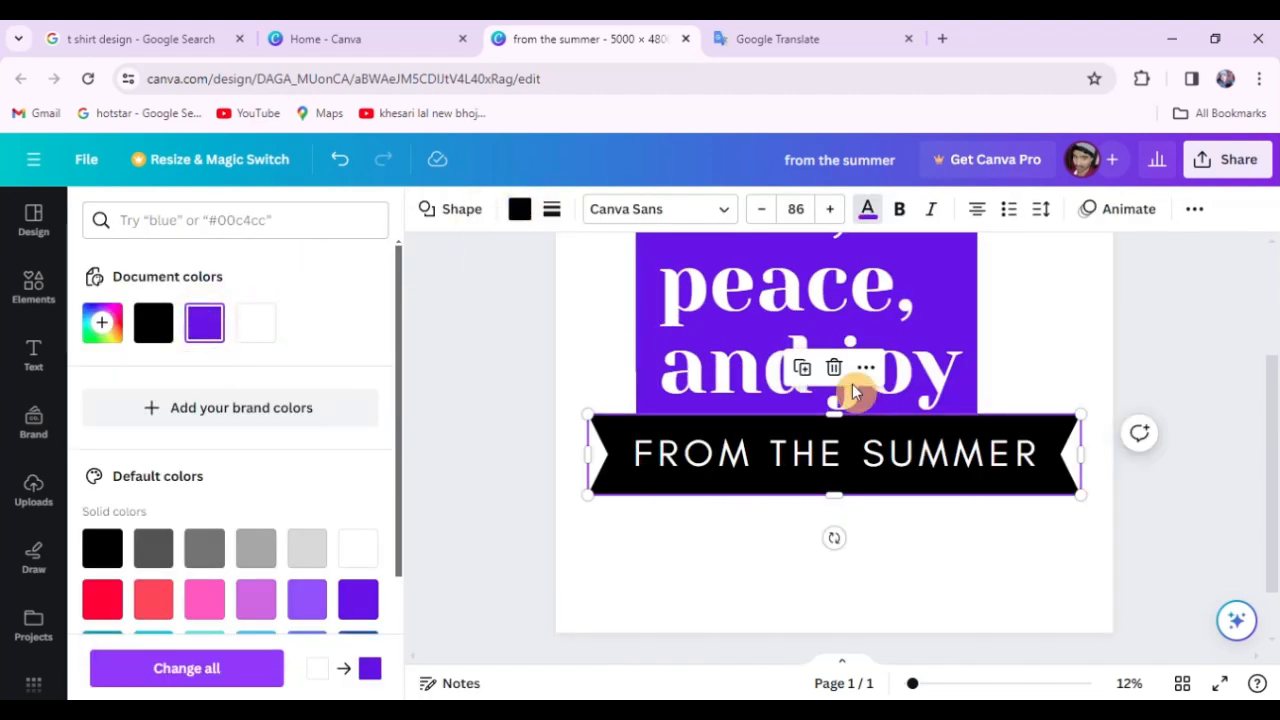
{"action": "left_click", "coordinate": [488, 352]}
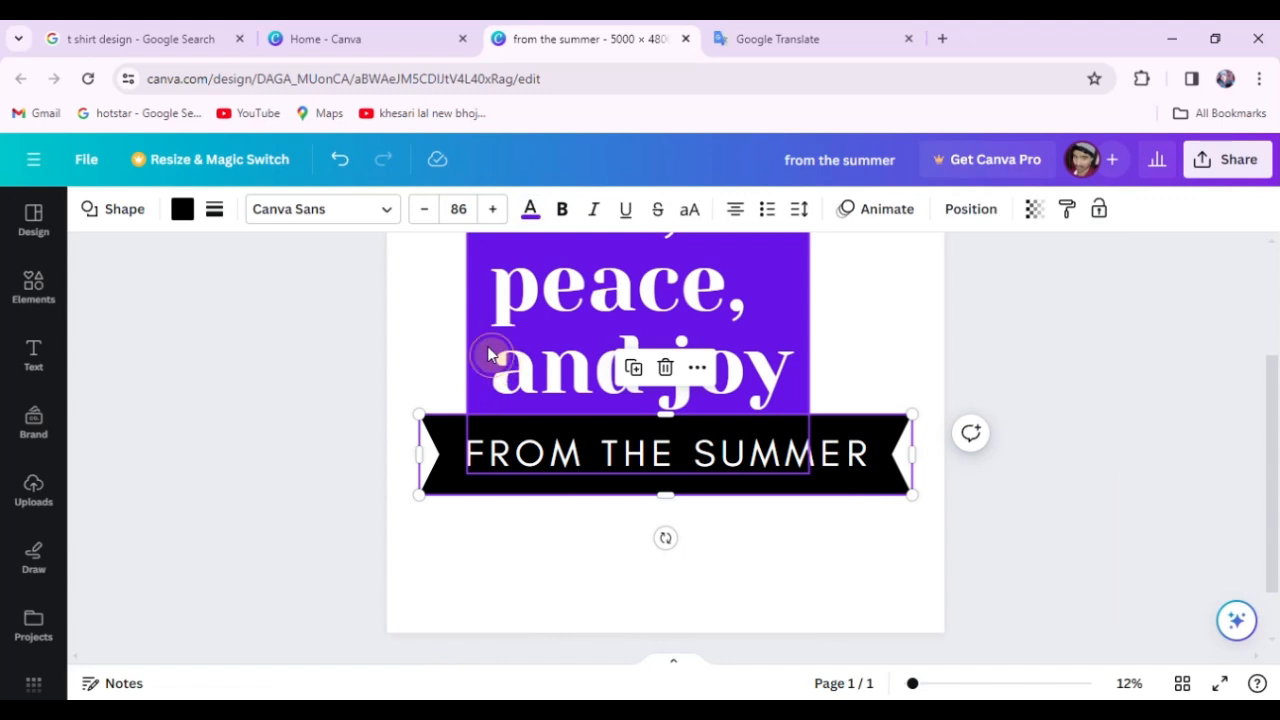
{"action": "left_click", "coordinate": [355, 326]}
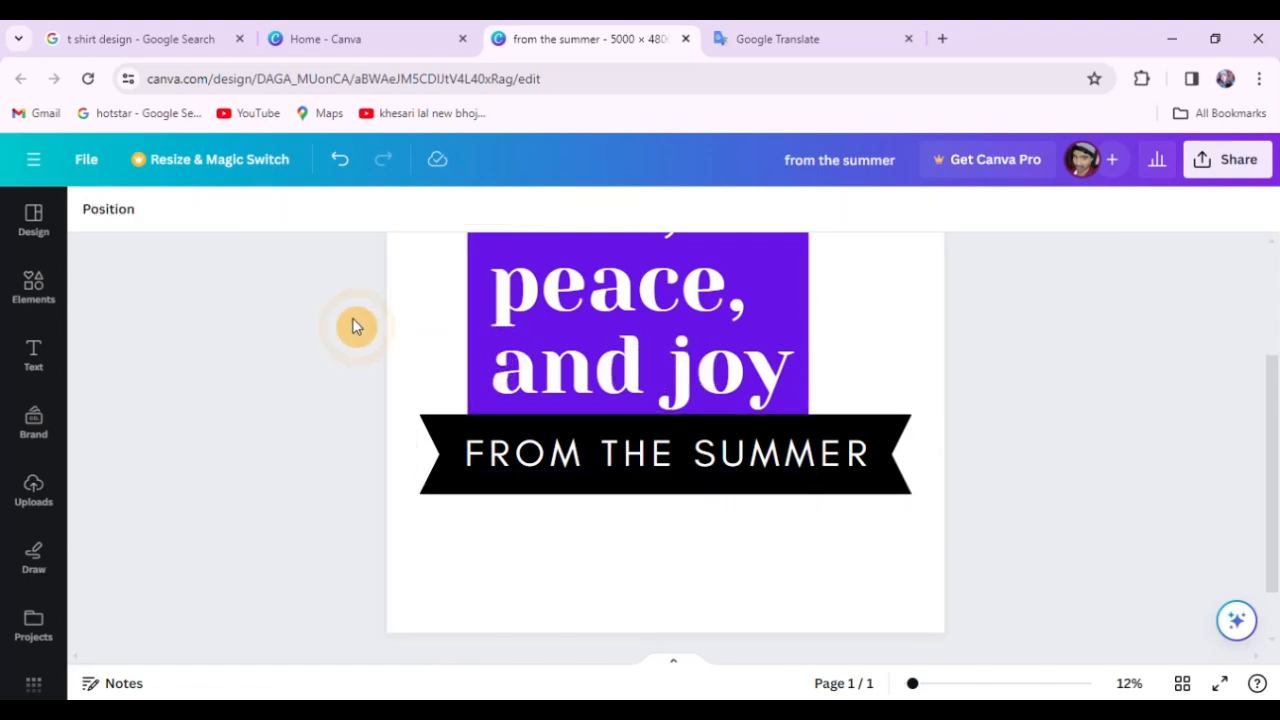
{"action": "left_click", "coordinate": [886, 434]}
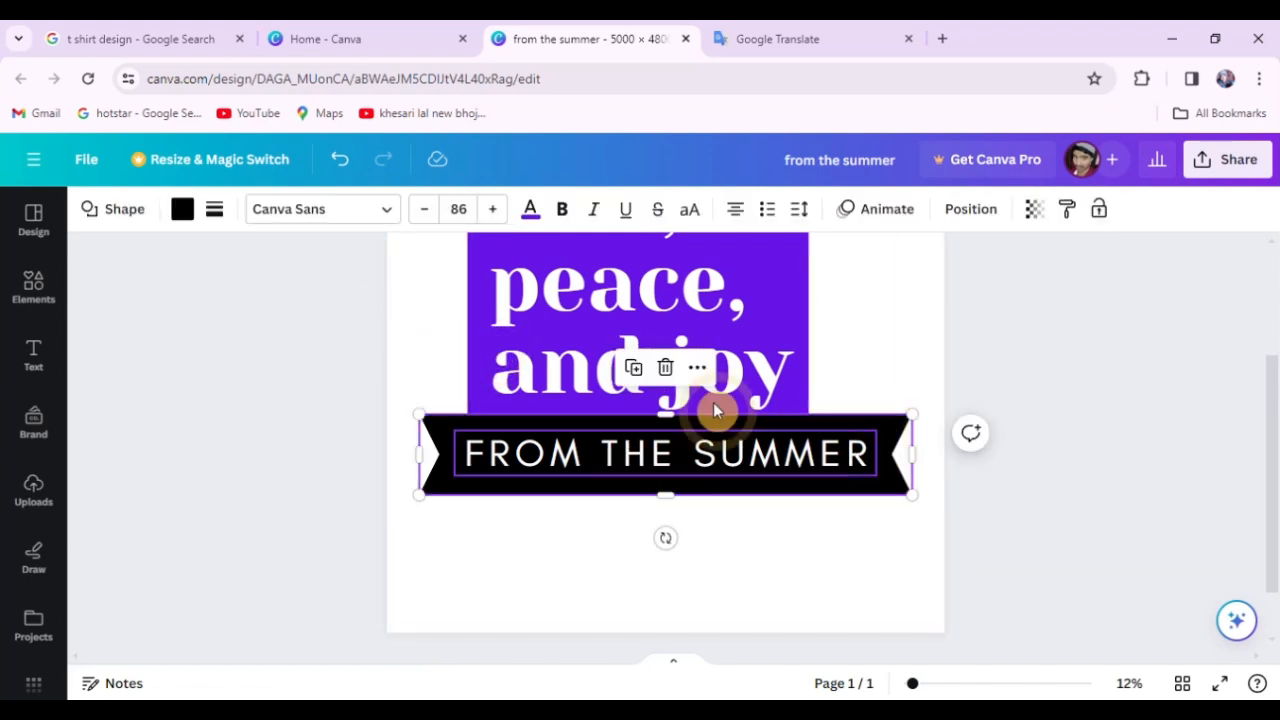
{"action": "left_click", "coordinate": [530, 209]}
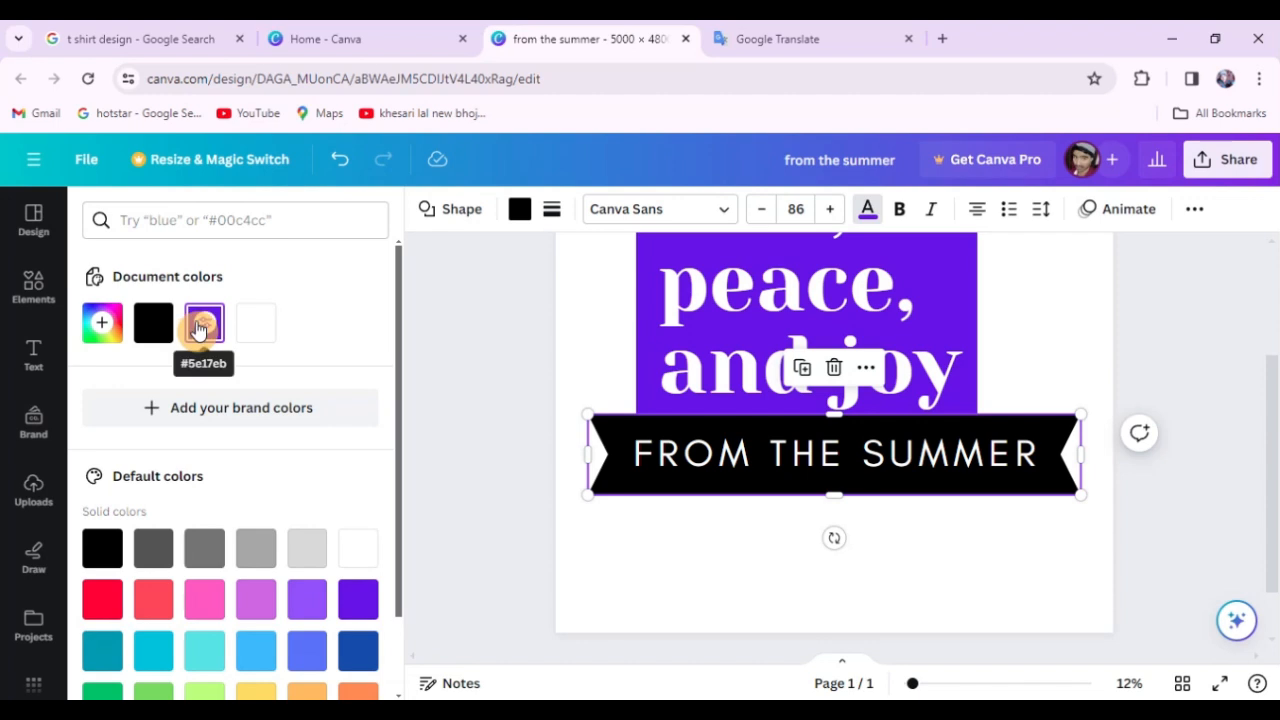
{"action": "left_click", "coordinate": [1175, 365]}
{"action": "left_click_drag", "start_coordinate": [901, 428], "coordinate": [1107, 465]}
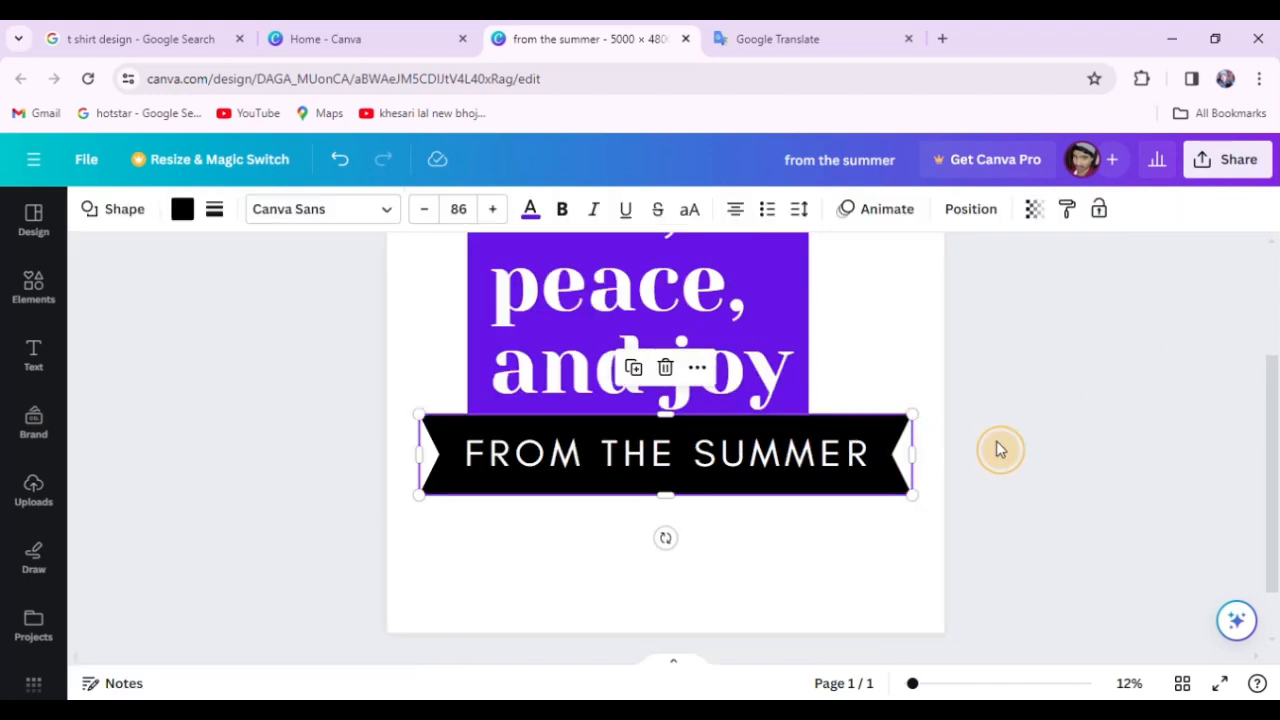
{"action": "key", "text": "ctrl+z"}
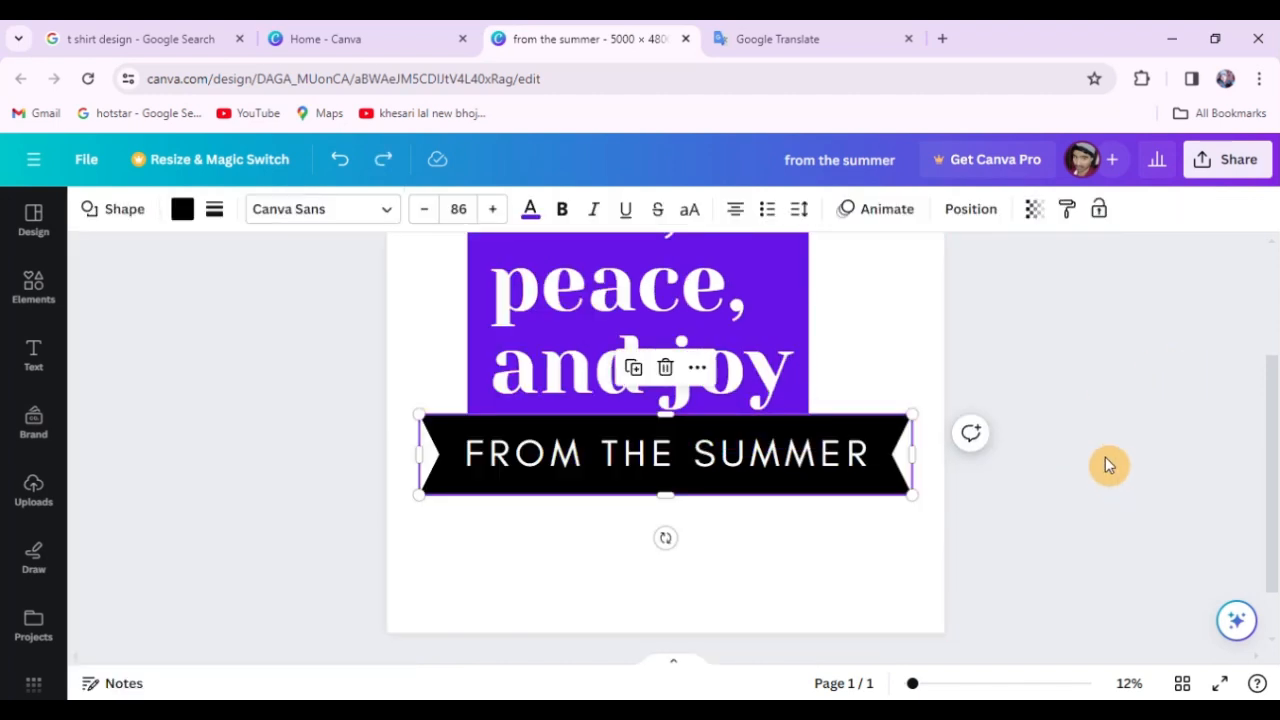
Step: Fill the ribbon banner with the document's violet #5e17eb to match the octagon
{"action": "left_click", "coordinate": [184, 222]}
{"action": "left_click", "coordinate": [255, 322]}
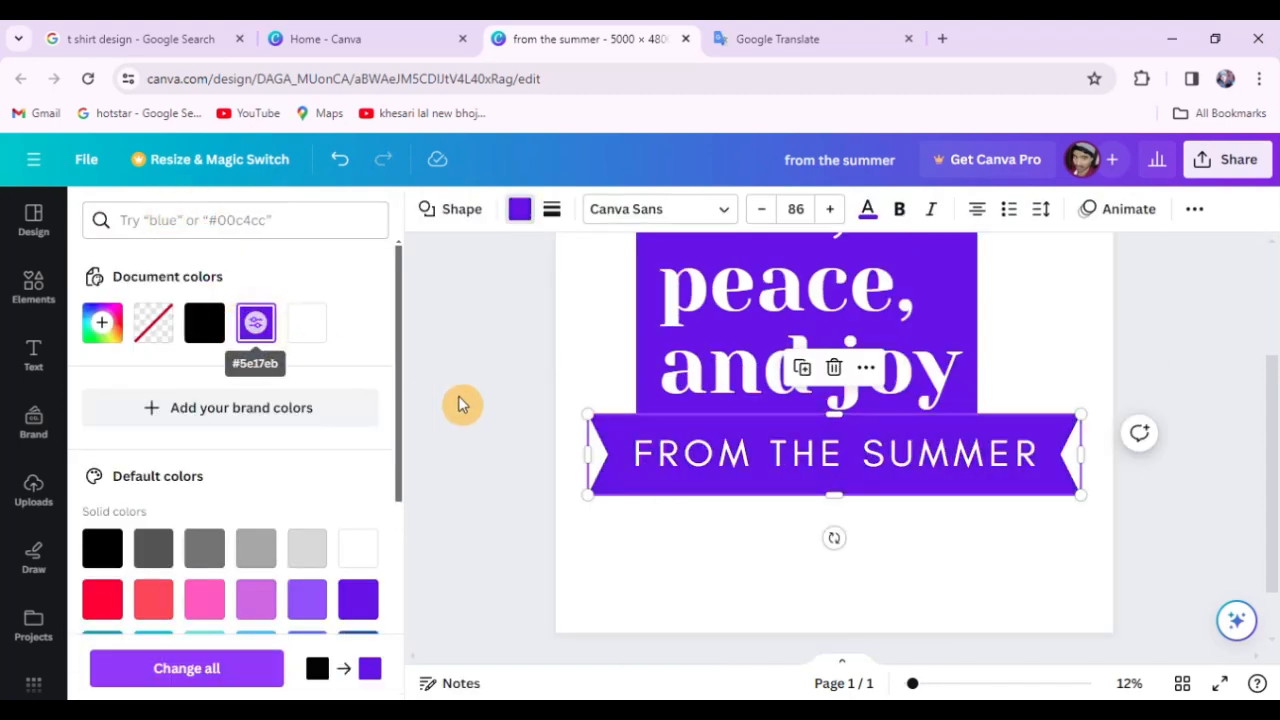
{"action": "left_click", "coordinate": [465, 345]}
{"action": "left_click", "coordinate": [1033, 343]}
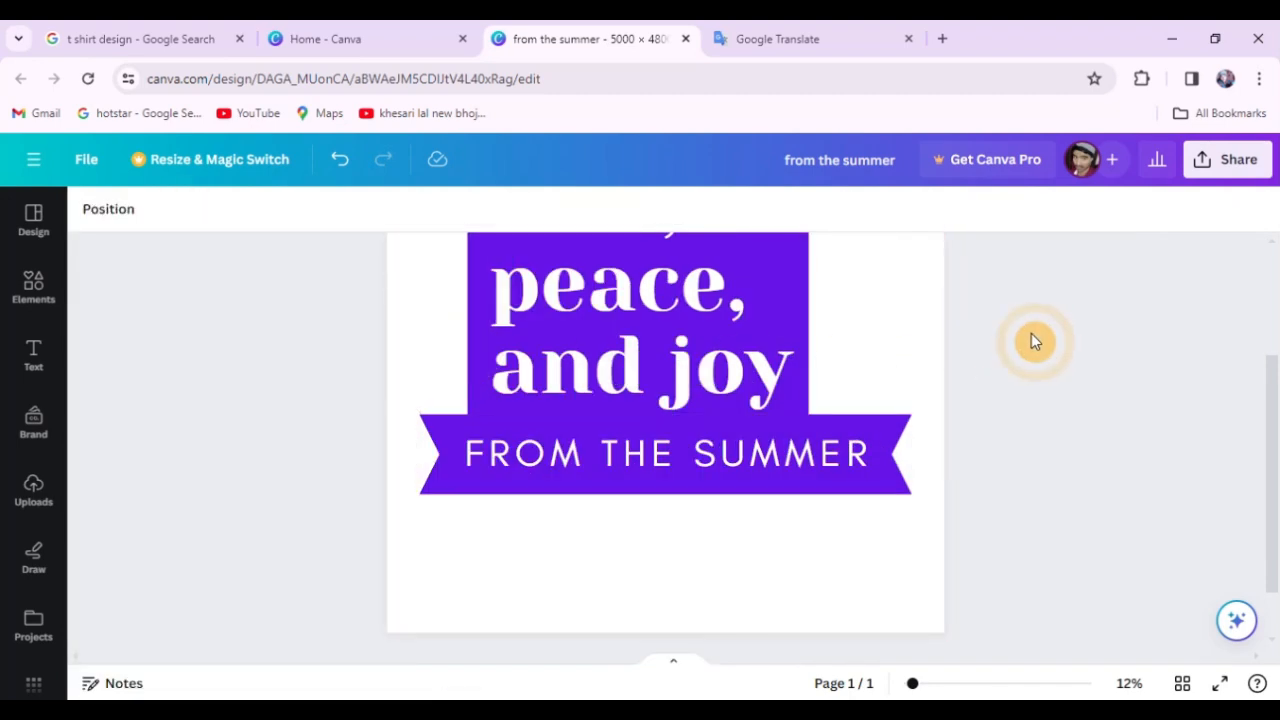
Step: Add a solid black border with a weight of 29 to the ribbon banner
{"action": "left_click", "coordinate": [888, 434]}
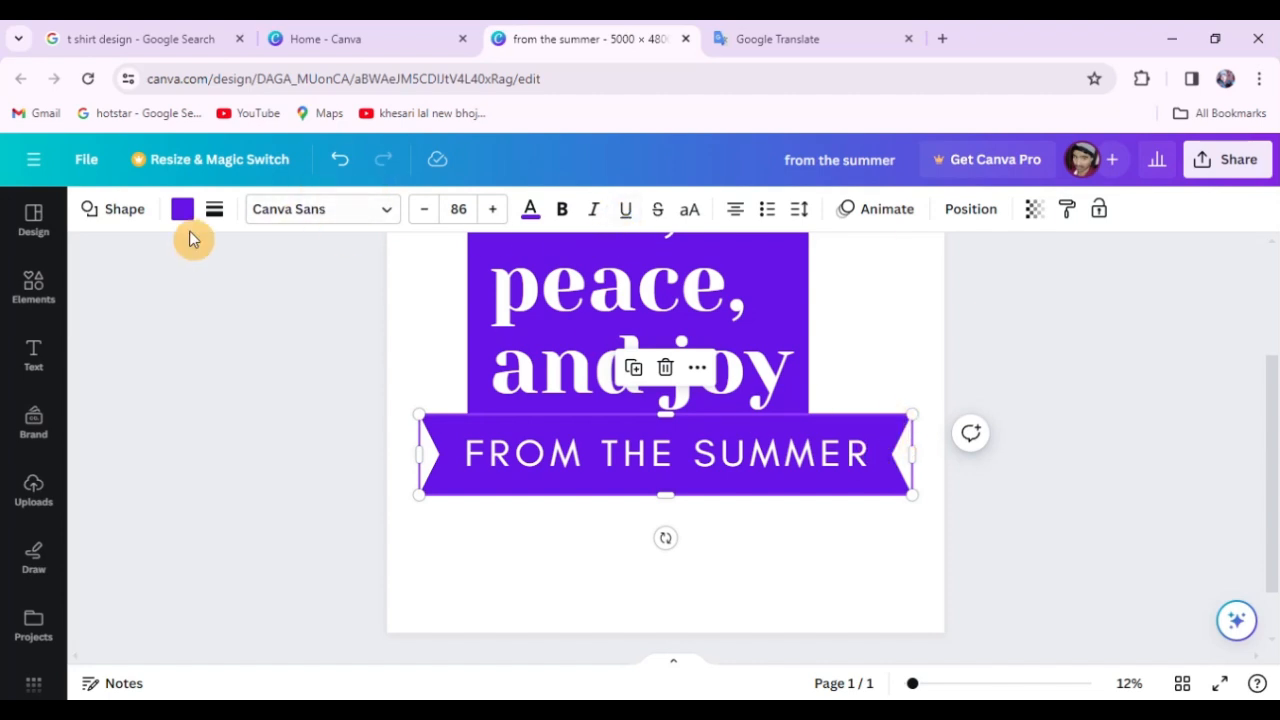
{"action": "left_click", "coordinate": [212, 208]}
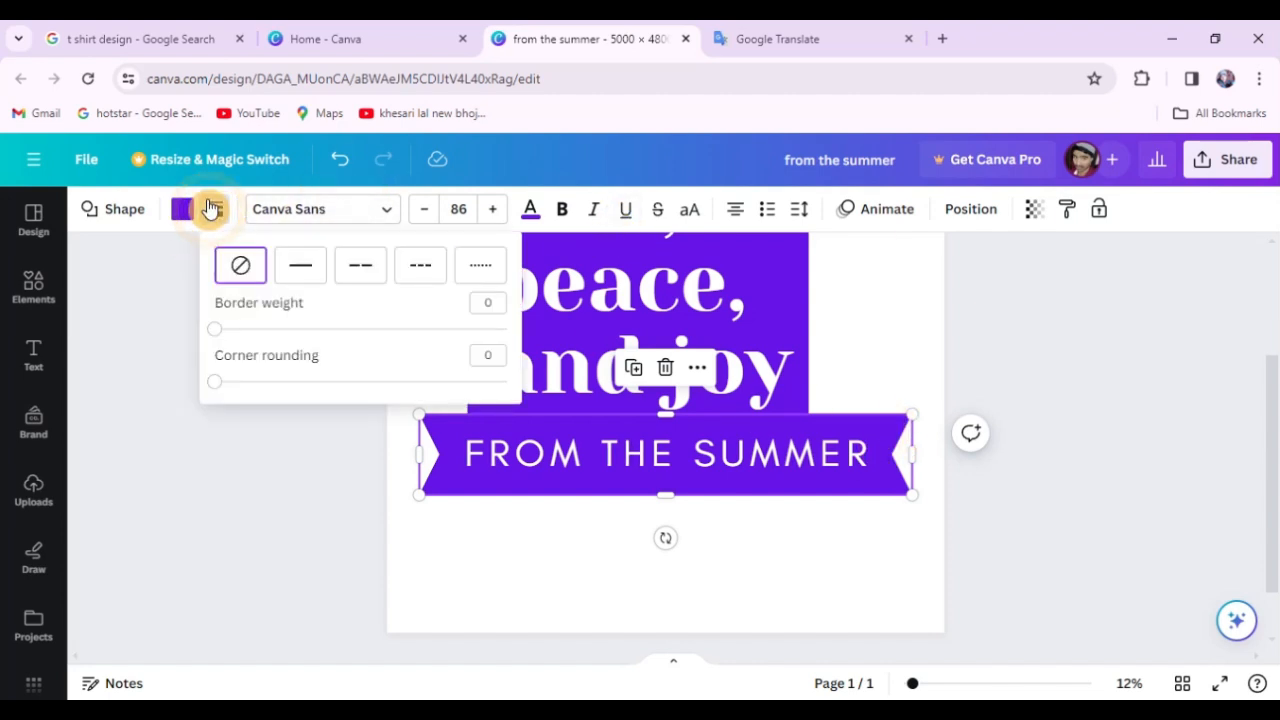
{"action": "left_click", "coordinate": [303, 274]}
{"action": "left_click", "coordinate": [362, 266]}
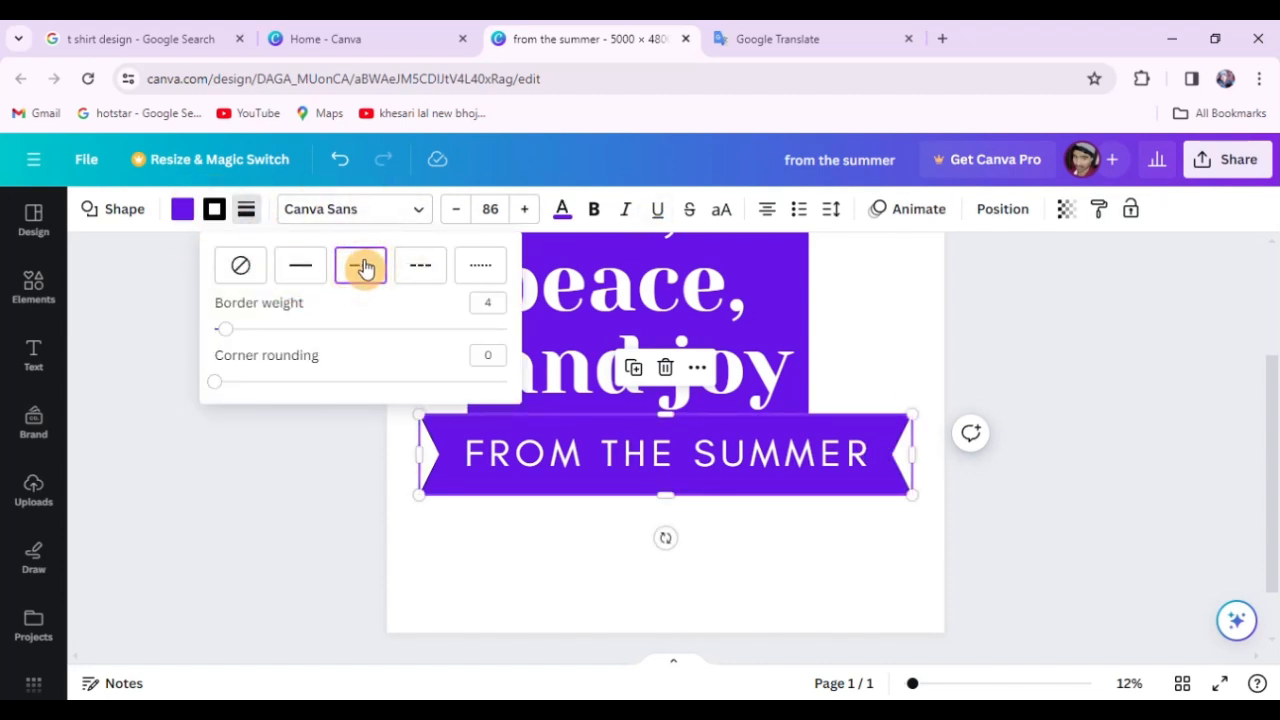
{"action": "left_click", "coordinate": [300, 266]}
{"action": "left_click_drag", "start_coordinate": [226, 328], "coordinate": [298, 341]}
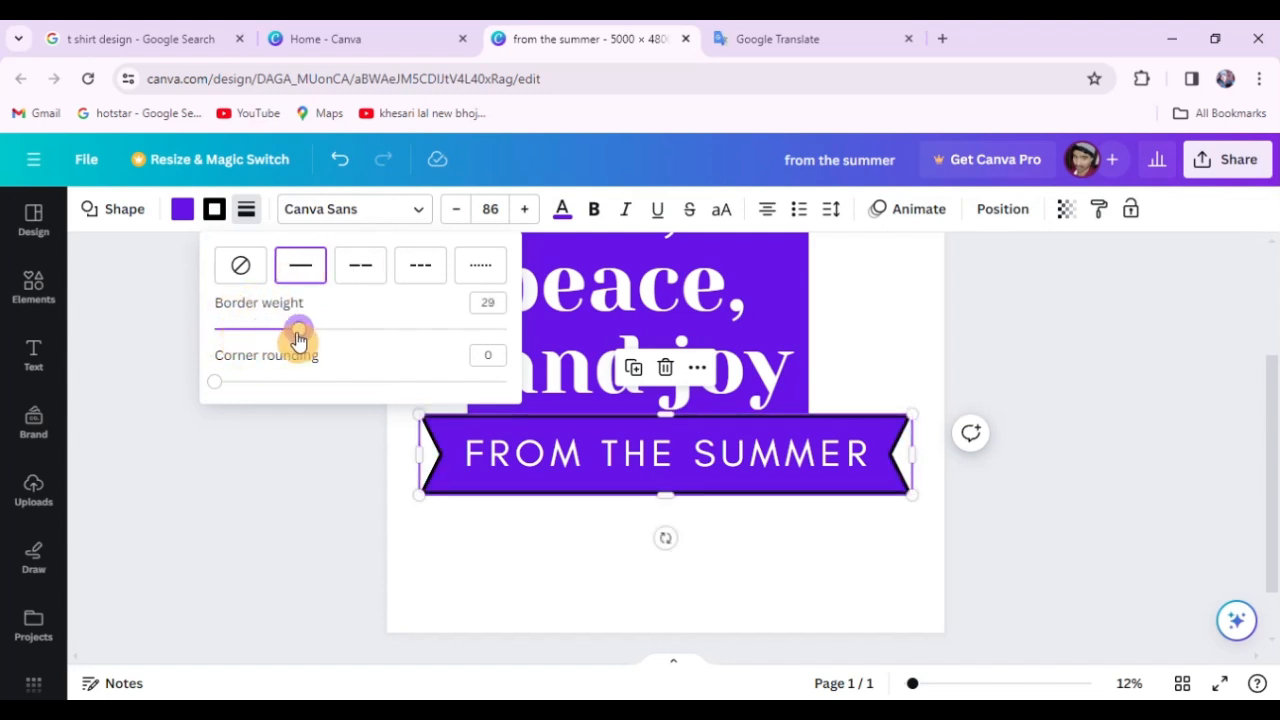
Step: Recolor the ribbon banner's border to the darker violet #37039D
{"action": "left_click", "coordinate": [214, 210]}
{"action": "left_click", "coordinate": [205, 320]}
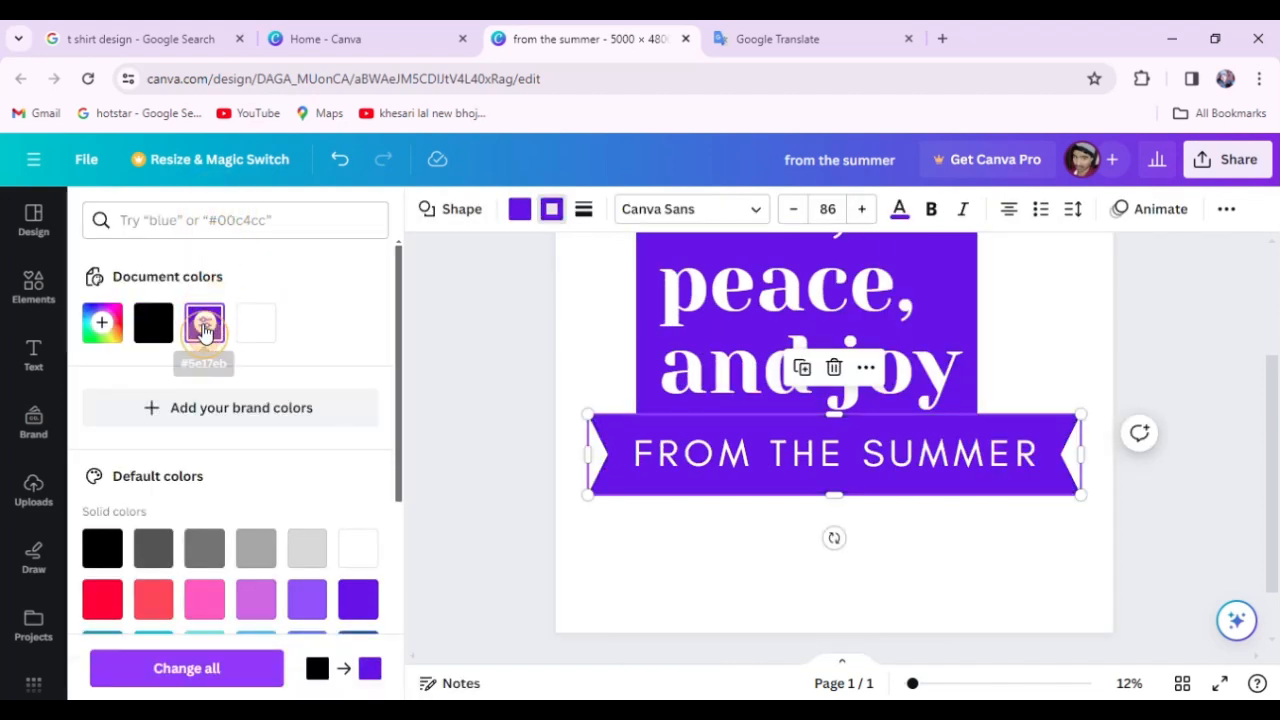
{"action": "left_click", "coordinate": [213, 325]}
{"action": "left_click_drag", "start_coordinate": [335, 428], "coordinate": [348, 440]}
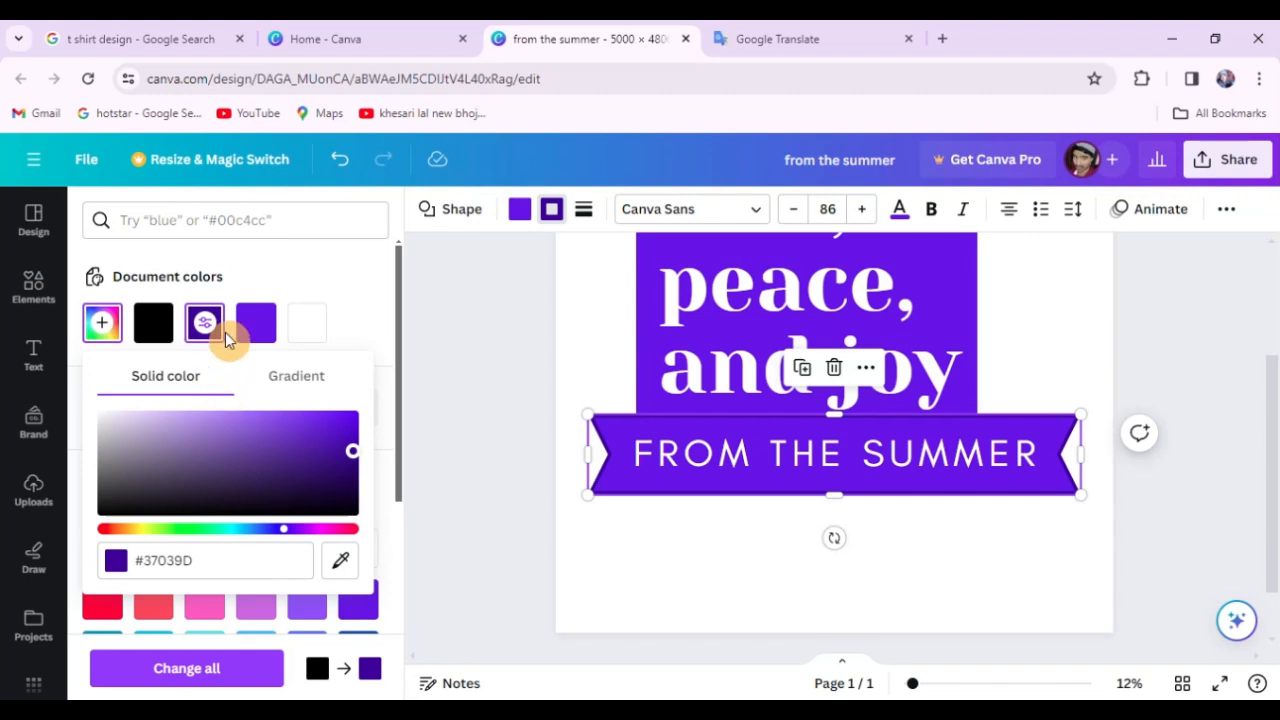
Step: Increase the ribbon banner's border weight to 45
{"action": "left_click", "coordinate": [598, 210]}
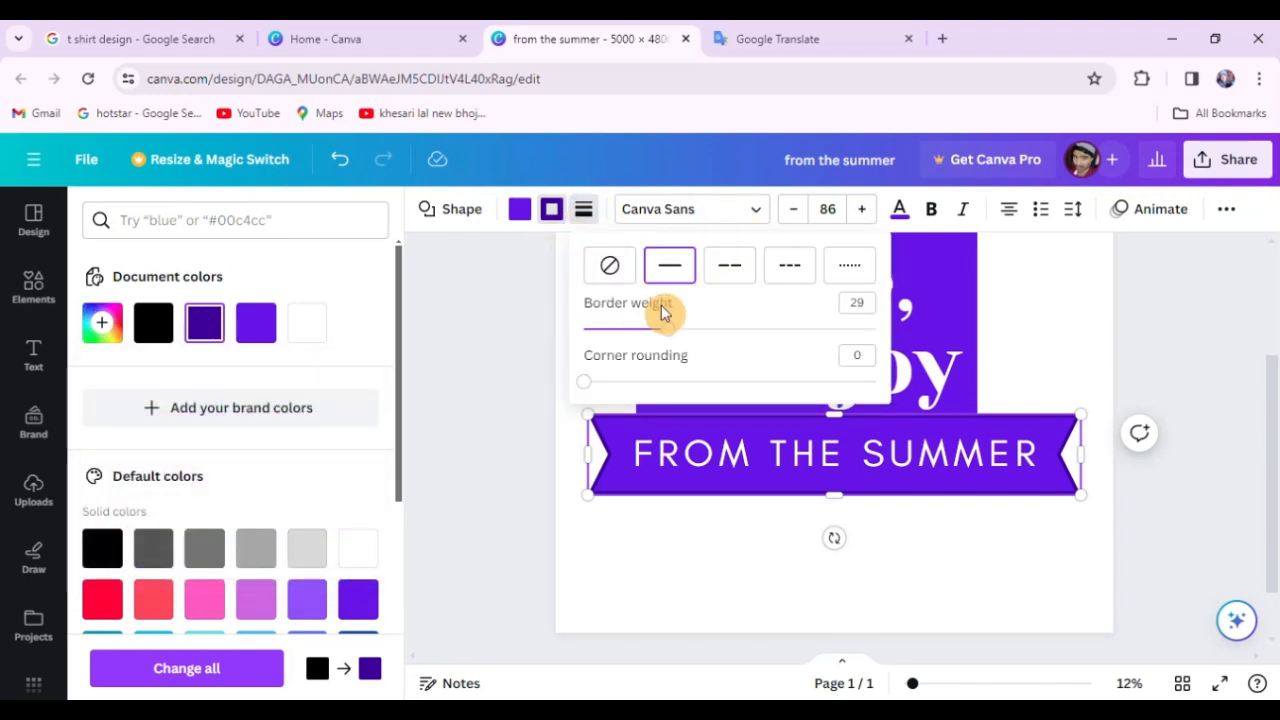
{"action": "left_click_drag", "start_coordinate": [671, 342], "coordinate": [716, 336]}
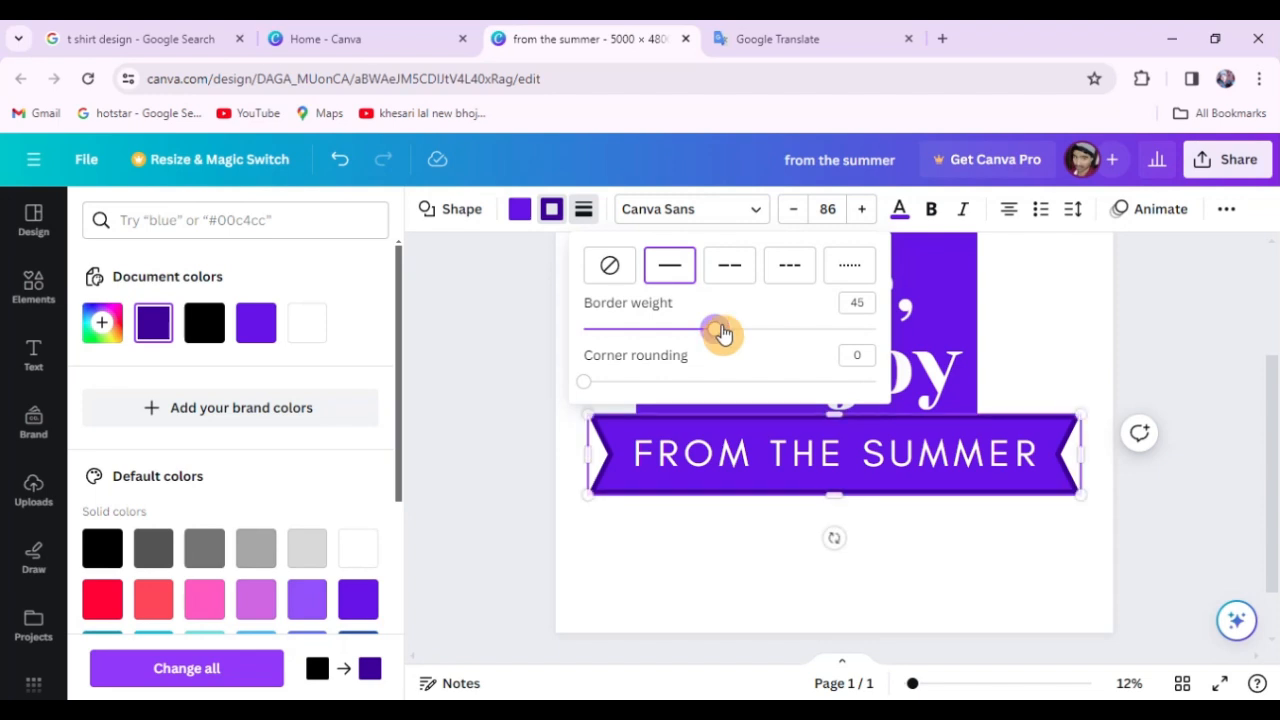
{"action": "left_click", "coordinate": [487, 353]}
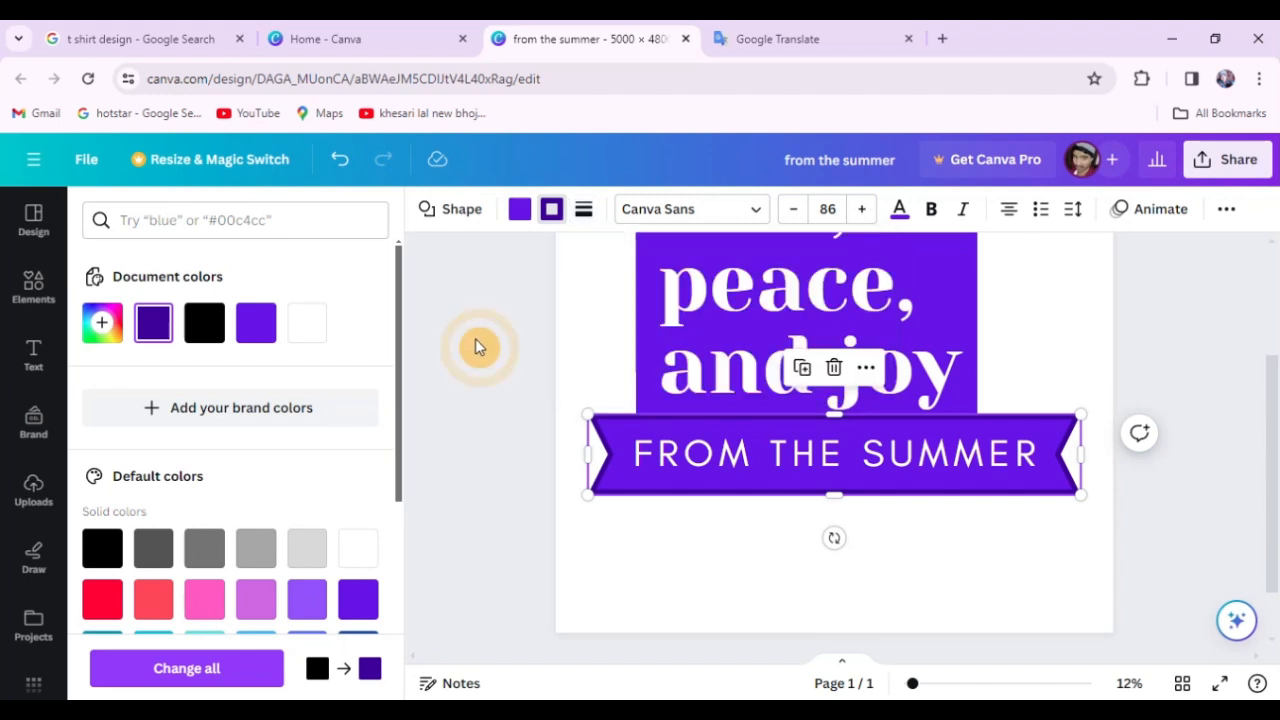
{"action": "left_click", "coordinate": [477, 346]}
{"action": "left_click", "coordinate": [1070, 332]}
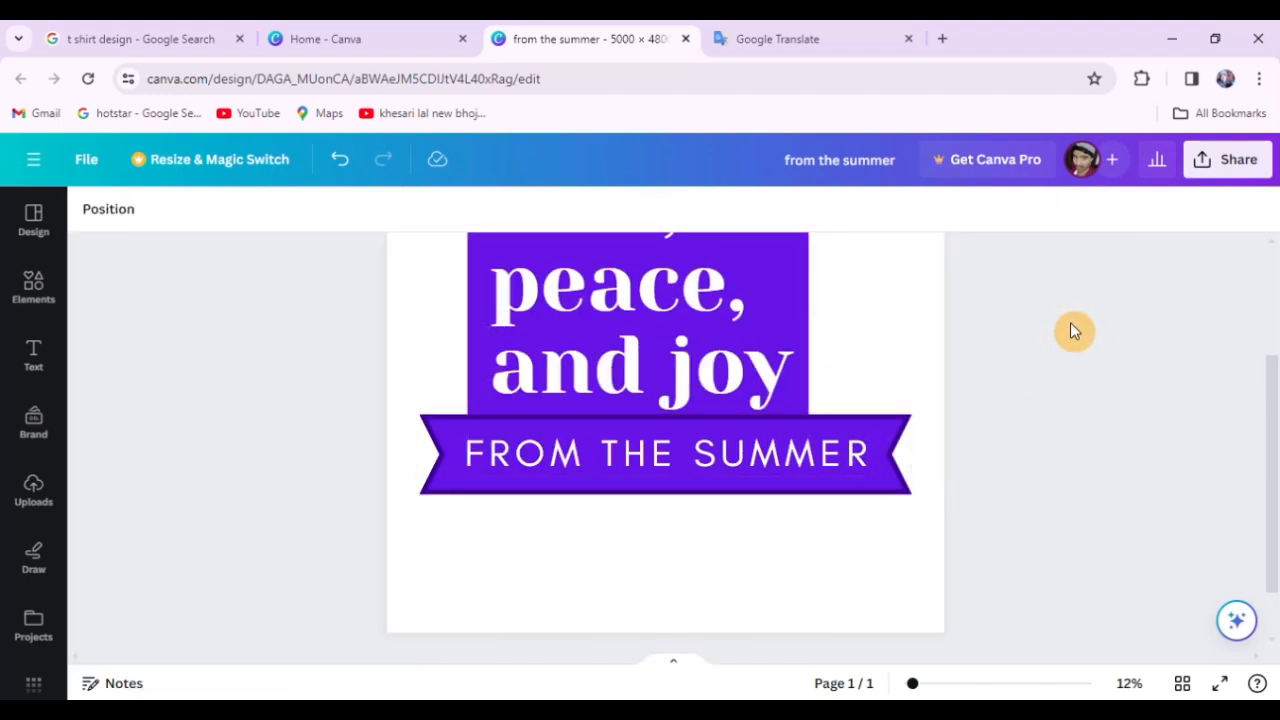
Step: Widen the violet octagon behind the heading by extending its right side, and undo the stray move made after it
{"action": "scroll", "coordinate": [686, 398], "scroll_direction": "up", "scroll_amount": 1}
{"action": "mouse_move", "coordinate": [652, 395]}
{"action": "left_mouse_down"}
{"action": "mouse_move", "coordinate": [666, 380]}
{"action": "mouse_move", "coordinate": [657, 371]}
{"action": "mouse_move", "coordinate": [663, 380]}
{"action": "left_mouse_up"}
{"action": "left_click", "coordinate": [802, 287]}
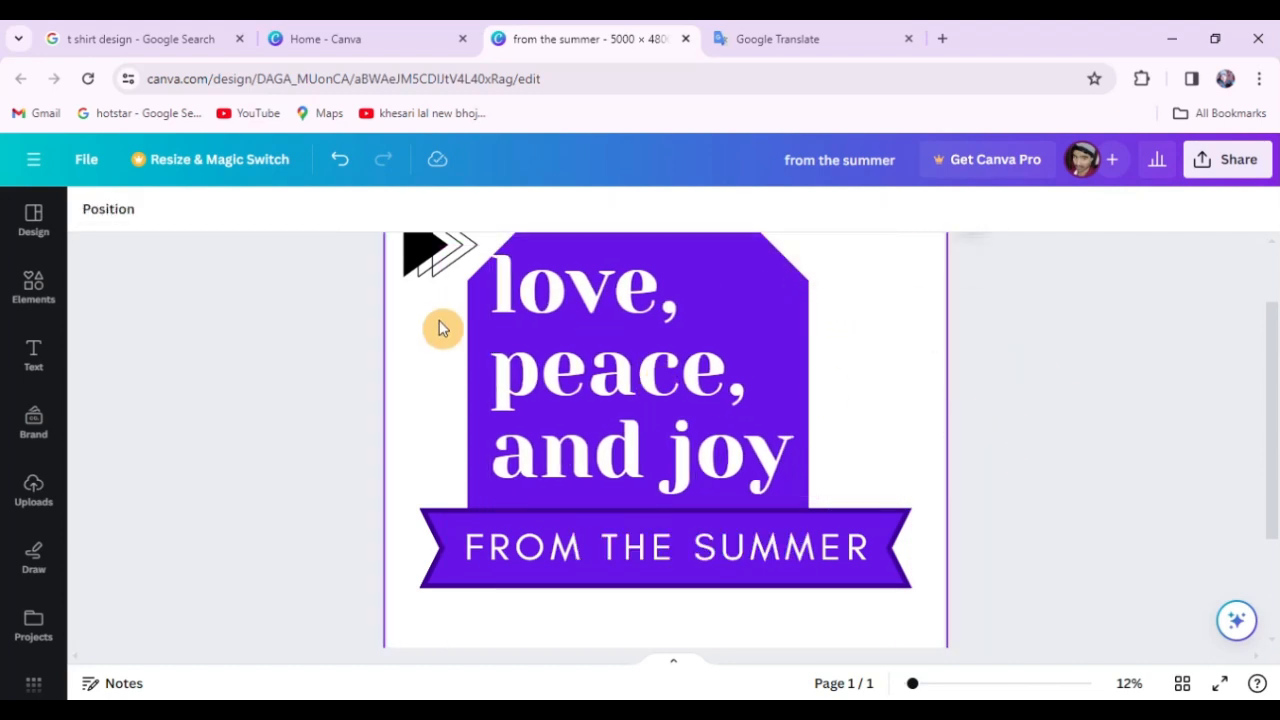
{"action": "left_click", "coordinate": [477, 360]}
{"action": "left_click_drag", "start_coordinate": [808, 396], "coordinate": [843, 396]}
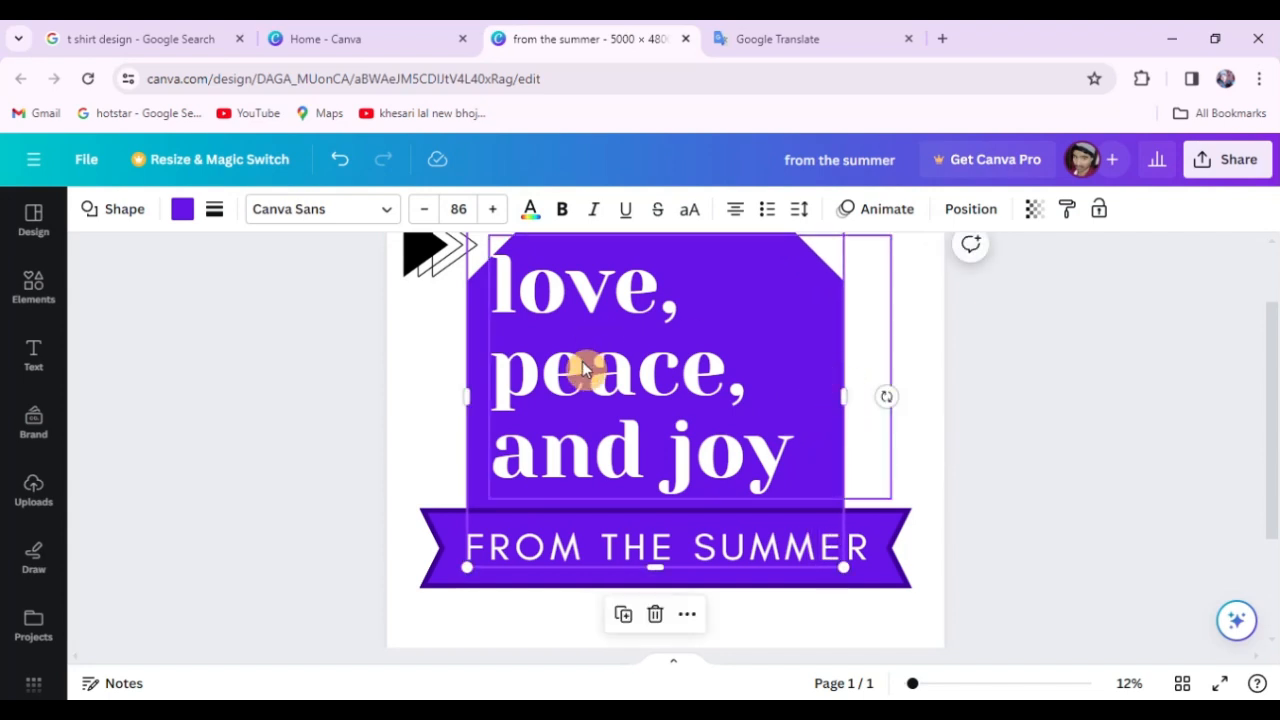
{"action": "left_click_drag", "start_coordinate": [548, 367], "coordinate": [560, 366]}
{"action": "key", "text": "ctrl+z"}
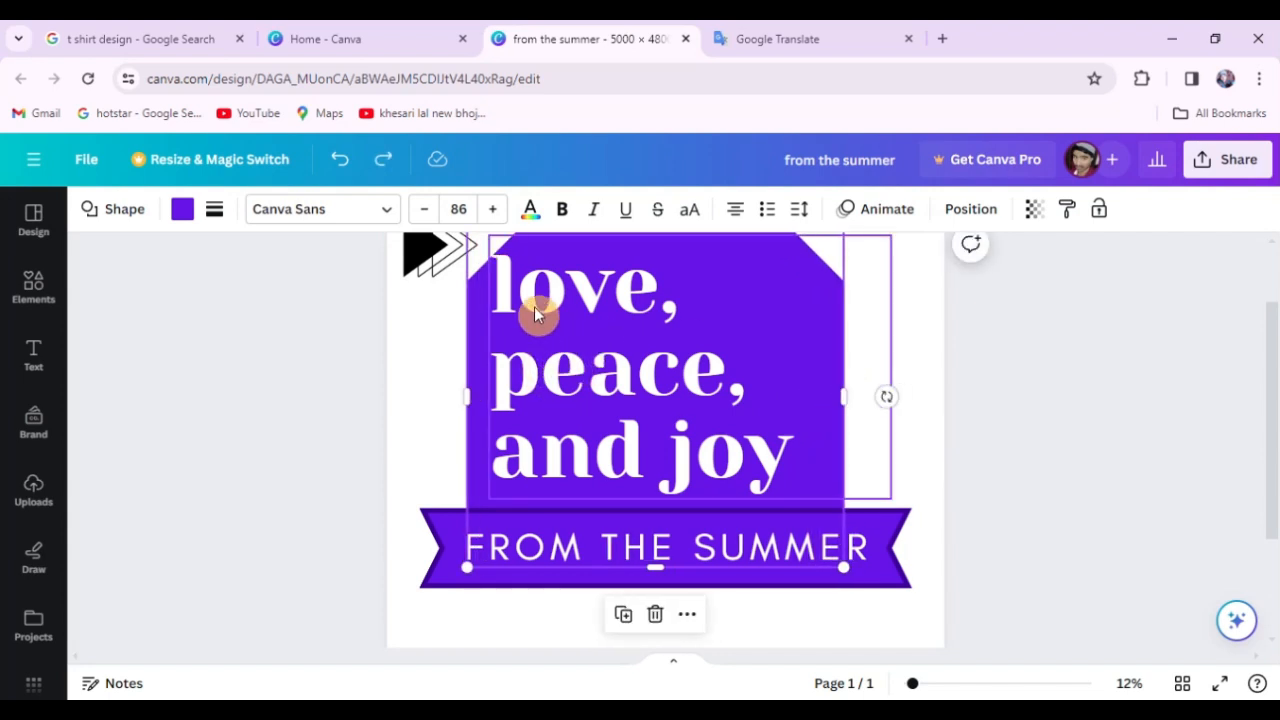
Step: Center-align the "love, peace, and joy" heading, center it over the octagon and narrow its text box to fit
{"action": "left_click", "coordinate": [605, 288]}
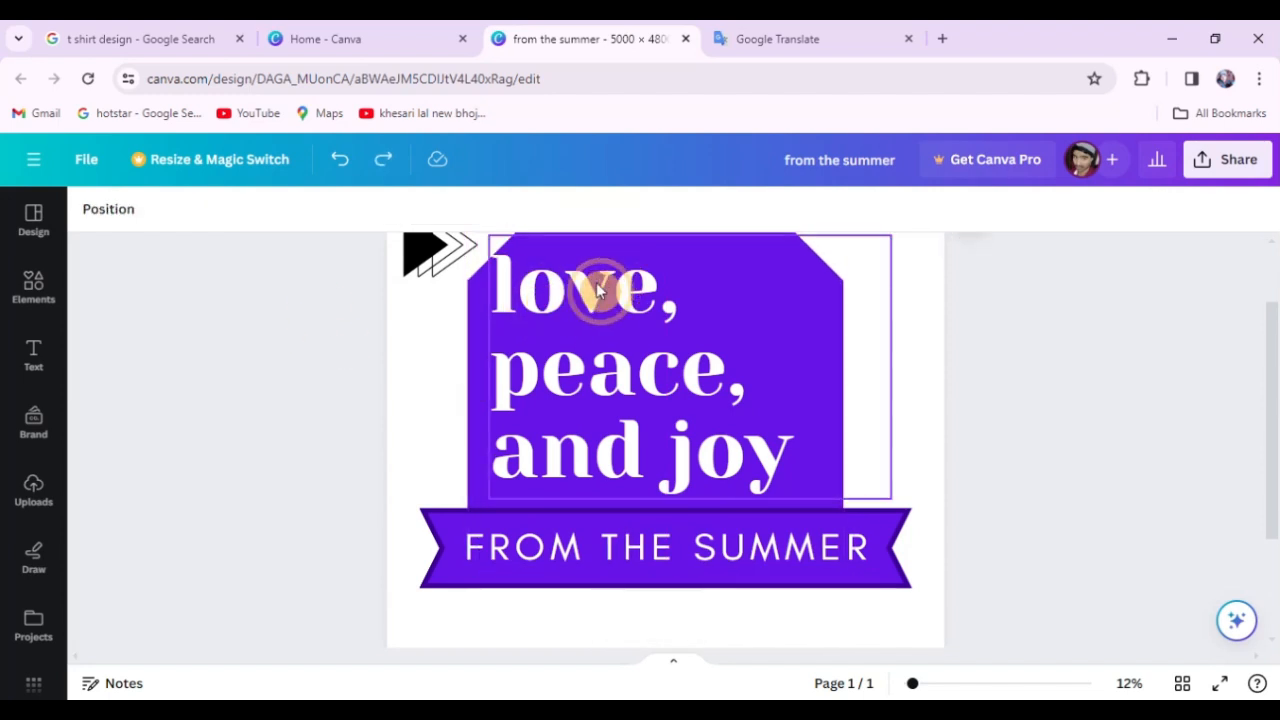
{"action": "left_click_drag", "start_coordinate": [562, 289], "coordinate": [578, 283]}
{"action": "left_click", "coordinate": [530, 362]}
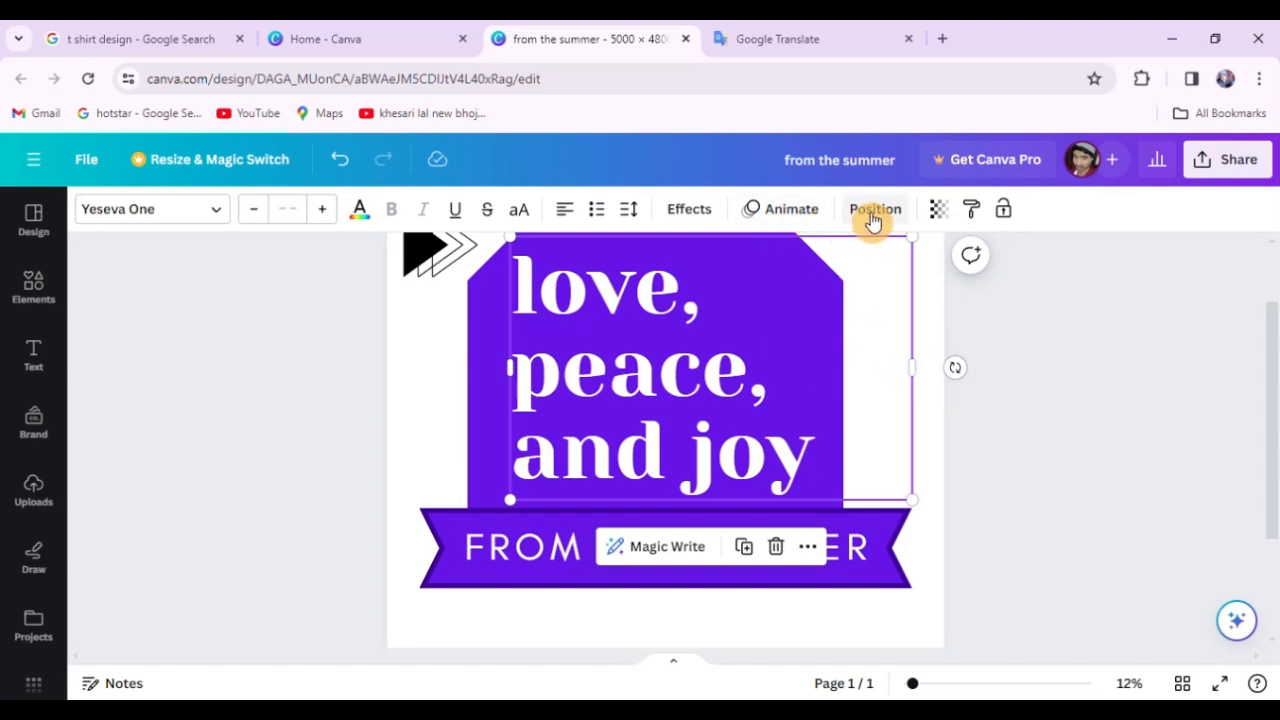
{"action": "left_click", "coordinate": [566, 210]}
{"action": "left_click_drag", "start_coordinate": [700, 300], "coordinate": [636, 300]}
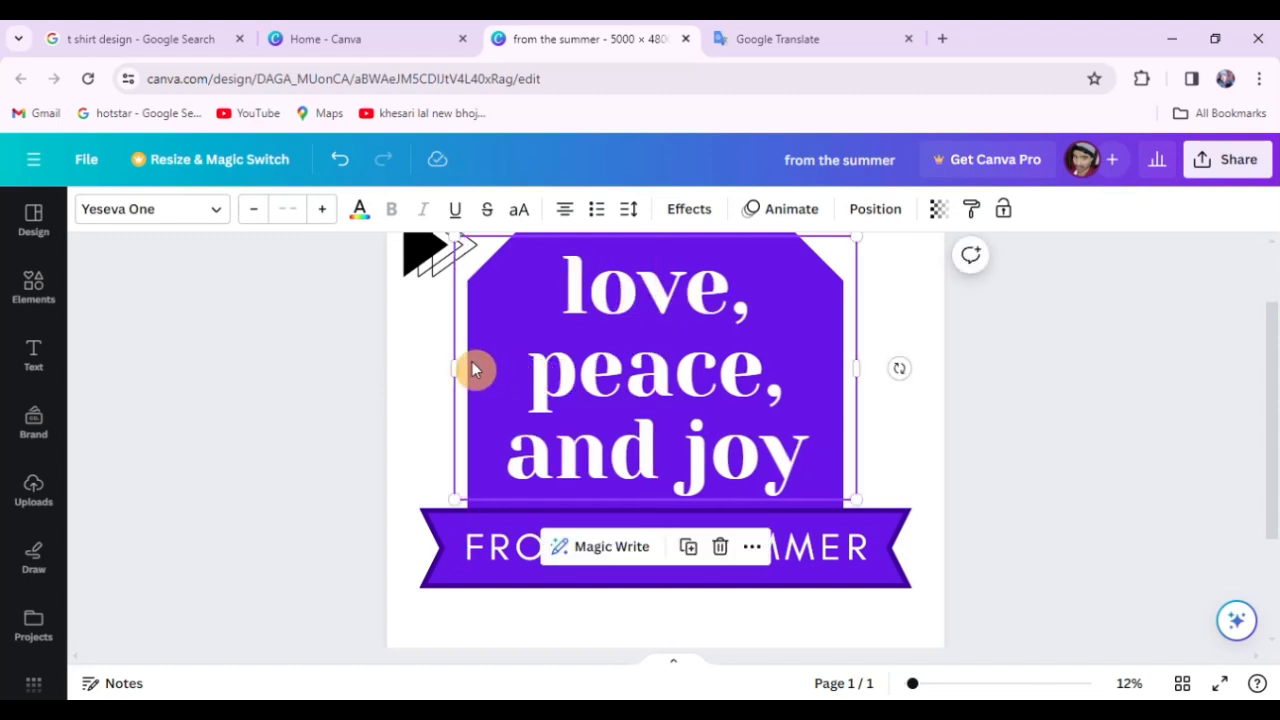
{"action": "left_click_drag", "start_coordinate": [460, 370], "coordinate": [479, 366]}
{"action": "left_click", "coordinate": [292, 331]}
Step: Examine the overall layout of the heading, ribbon banner and arrow graphic with the page zoomed out to 10%
{"action": "scroll", "coordinate": [403, 391], "scroll_direction": "up", "scroll_amount": 1}
{"action": "scroll", "coordinate": [403, 391], "scroll_direction": "down", "scroll_amount": 1}
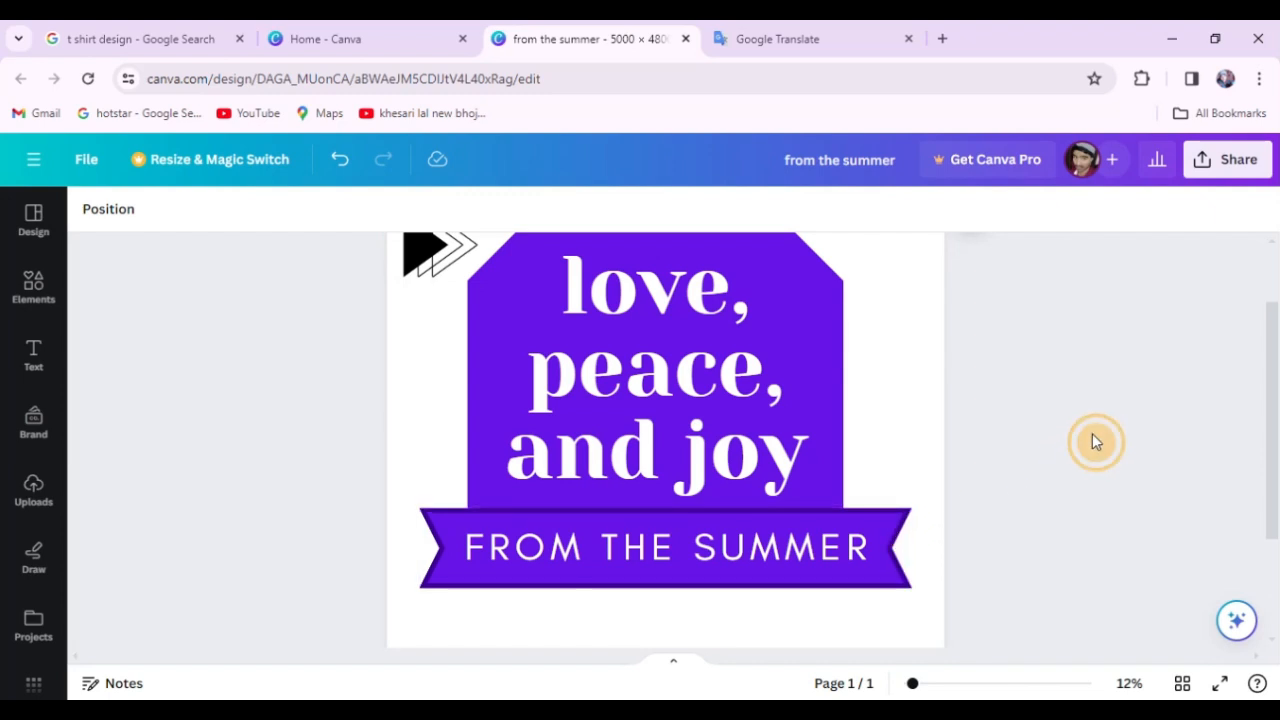
{"action": "scroll", "coordinate": [1094, 440], "scroll_direction": "down", "scroll_amount": 1}
{"action": "scroll", "coordinate": [1088, 430], "scroll_direction": "up", "scroll_amount": 1}
{"action": "scroll", "coordinate": [689, 484], "scroll_direction": "down", "scroll_amount": 1}
{"action": "scroll", "coordinate": [761, 320], "scroll_direction": "up", "scroll_amount": 1}
{"action": "scroll", "coordinate": [761, 320], "scroll_direction": "down", "scroll_amount": 1}
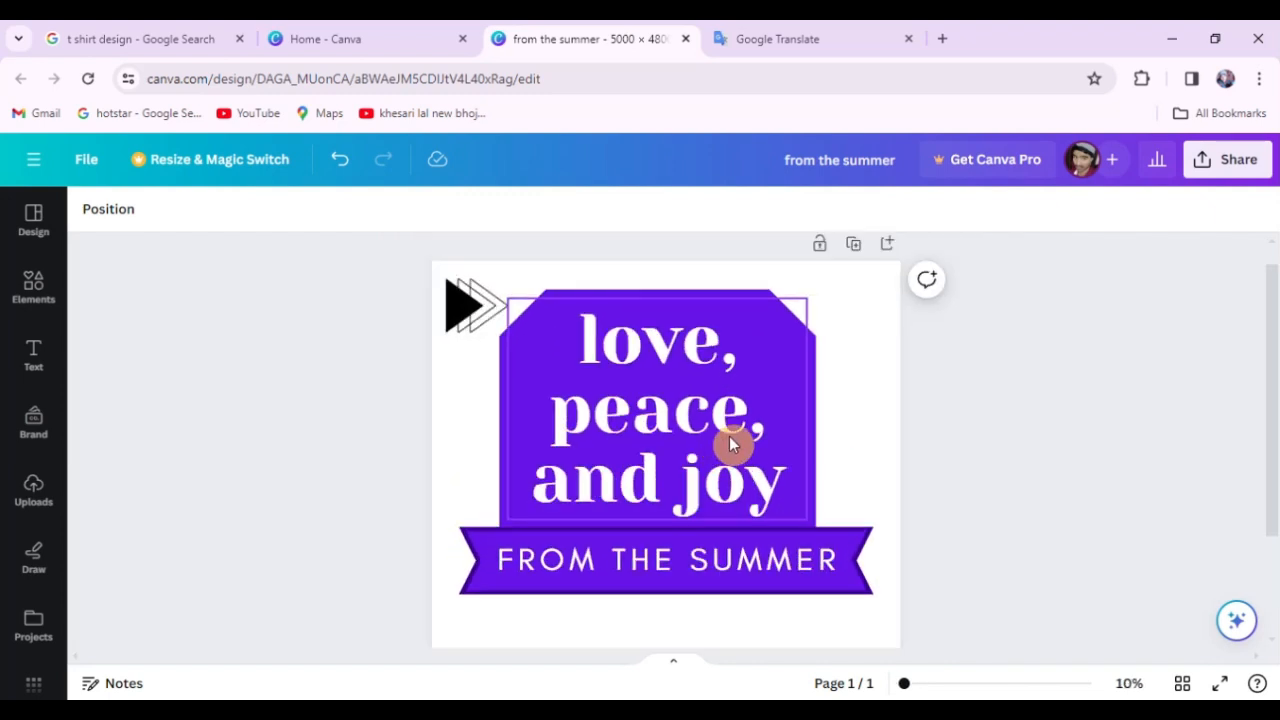
{"action": "left_click", "coordinate": [457, 298]}
{"action": "left_click", "coordinate": [286, 343]}
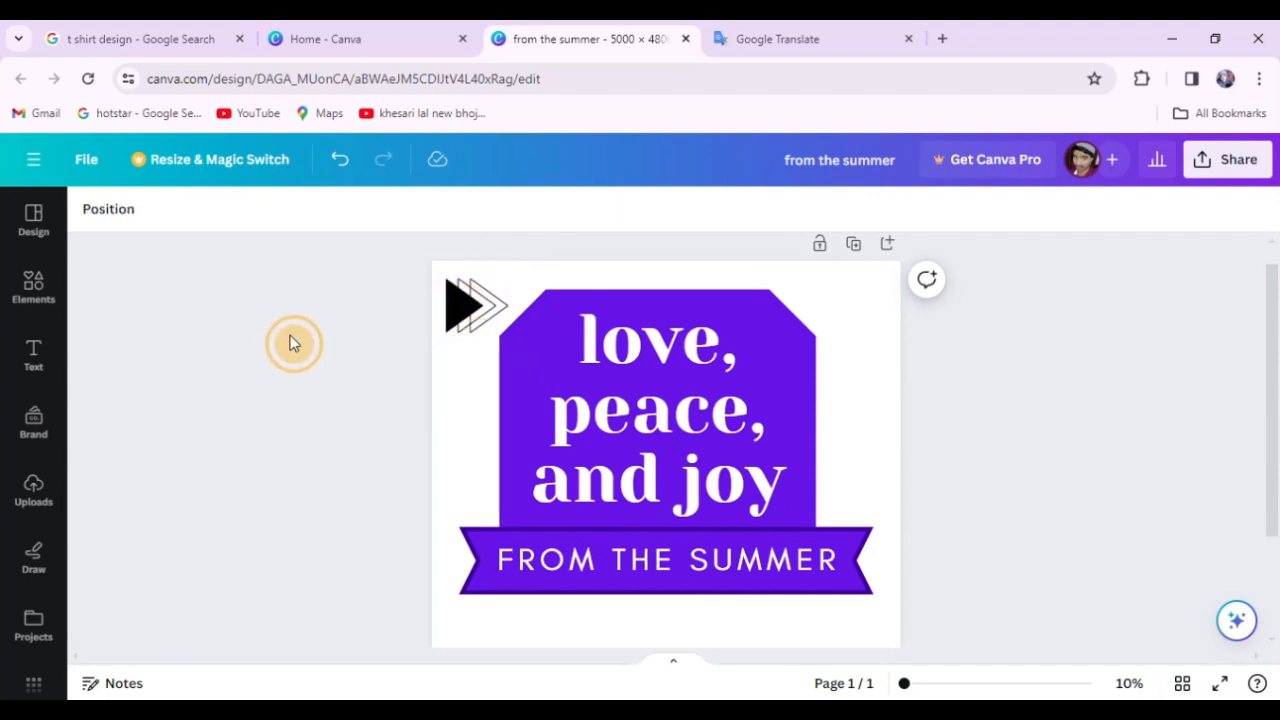
{"action": "scroll", "coordinate": [429, 346], "scroll_direction": "down", "scroll_amount": 1}
{"action": "scroll", "coordinate": [414, 411], "scroll_direction": "up", "scroll_amount": 2}
Step: Add a square shape from the element library and place it in the page's lower-left area below the ribbon banner
{"action": "left_click", "coordinate": [35, 285]}
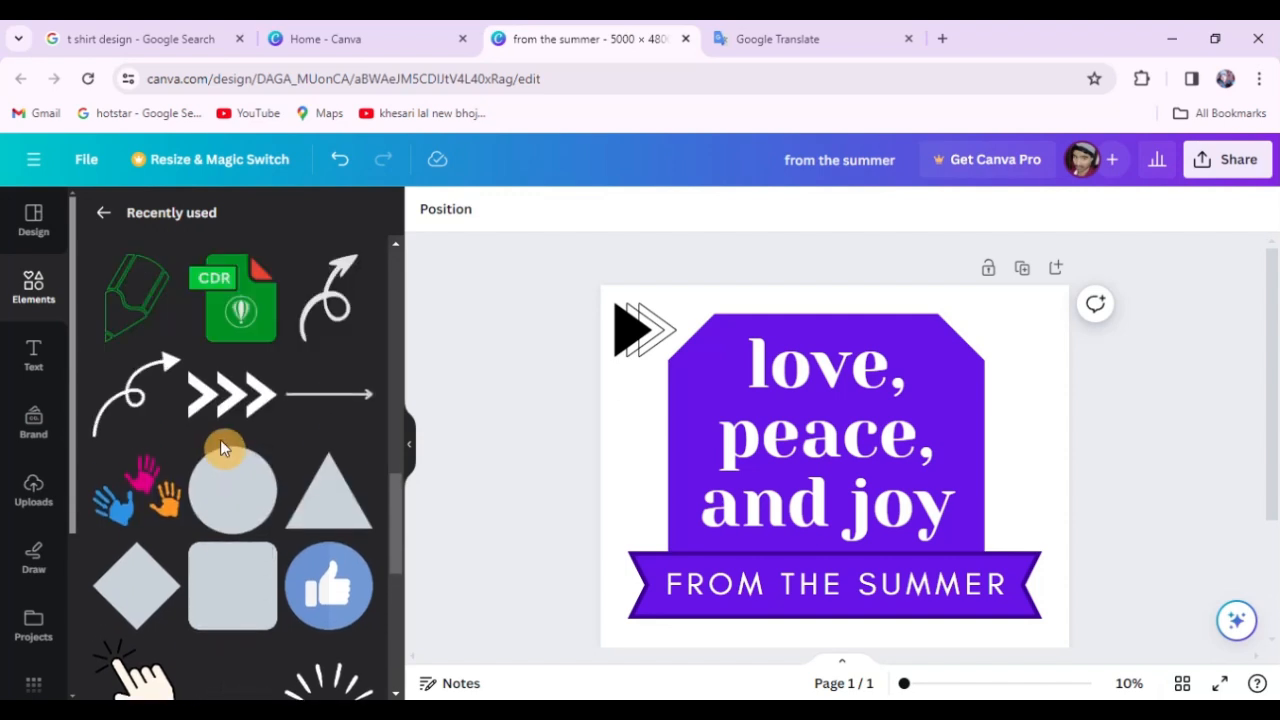
{"action": "scroll", "coordinate": [286, 440], "scroll_direction": "up", "scroll_amount": 3}
{"action": "scroll", "coordinate": [289, 445], "scroll_direction": "up", "scroll_amount": 5}
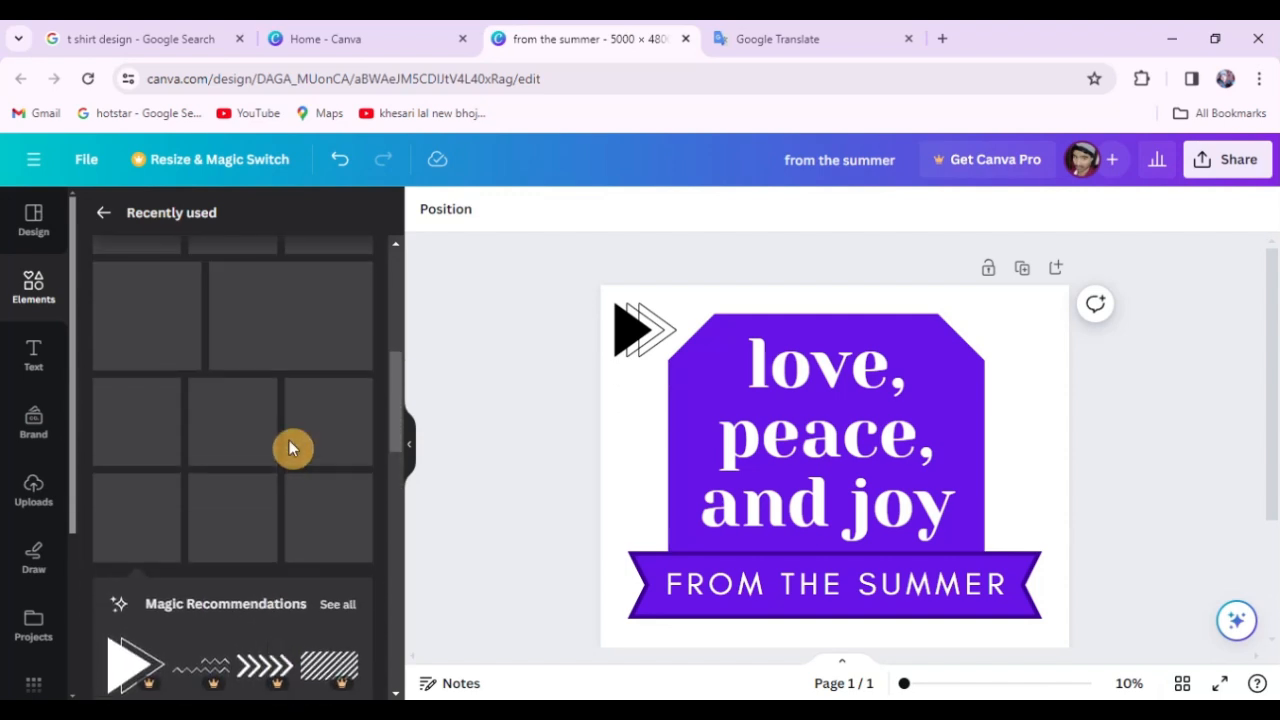
{"action": "scroll", "coordinate": [303, 416], "scroll_direction": "down", "scroll_amount": 2}
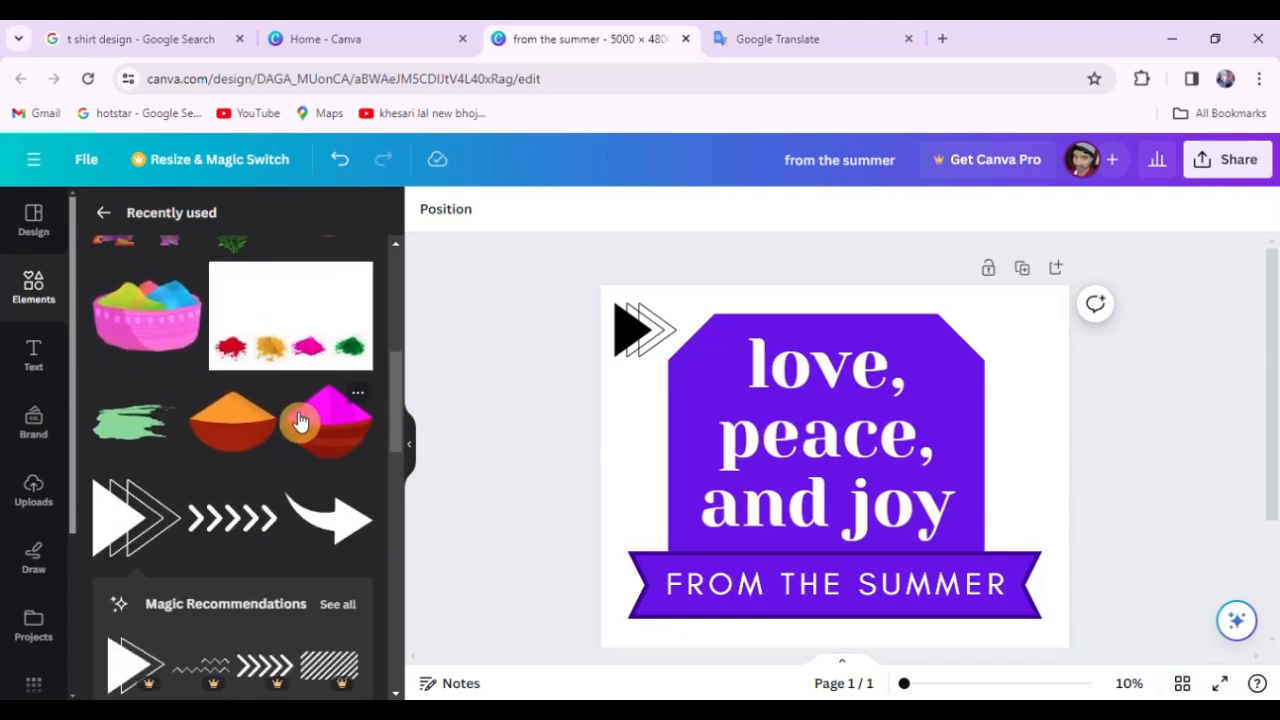
{"action": "scroll", "coordinate": [299, 420], "scroll_direction": "up", "scroll_amount": 5}
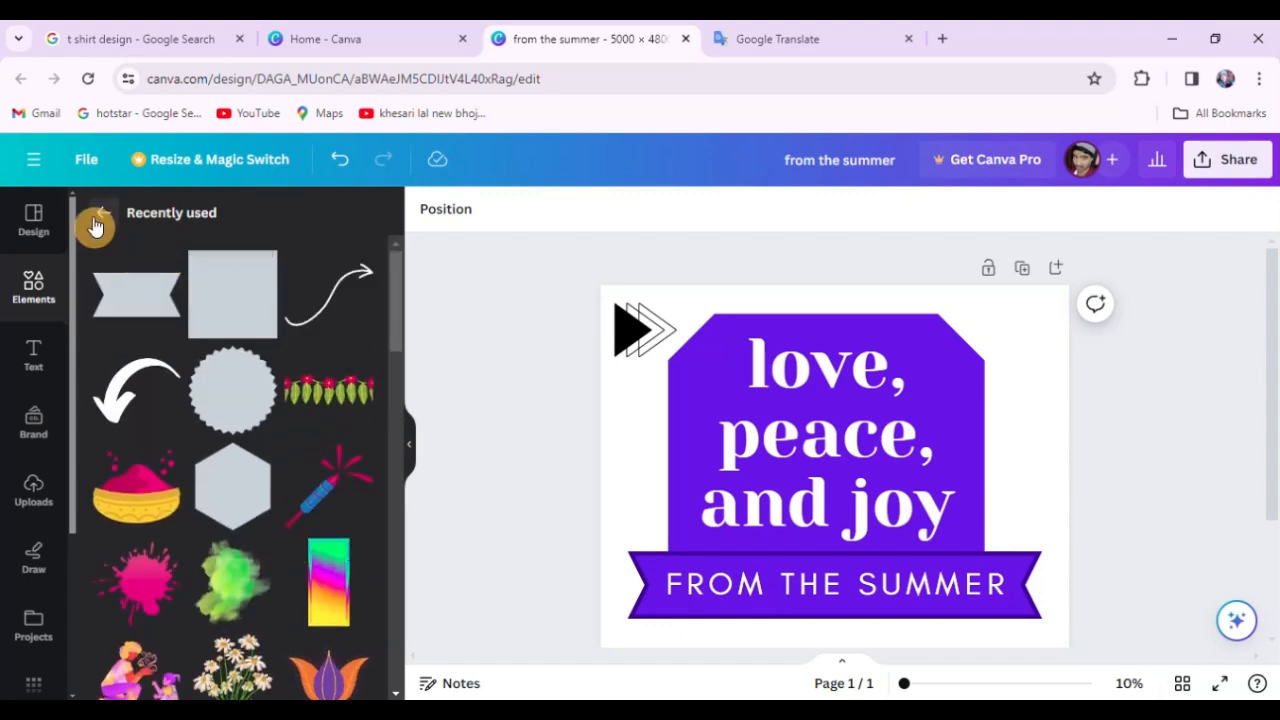
{"action": "left_click", "coordinate": [95, 222]}
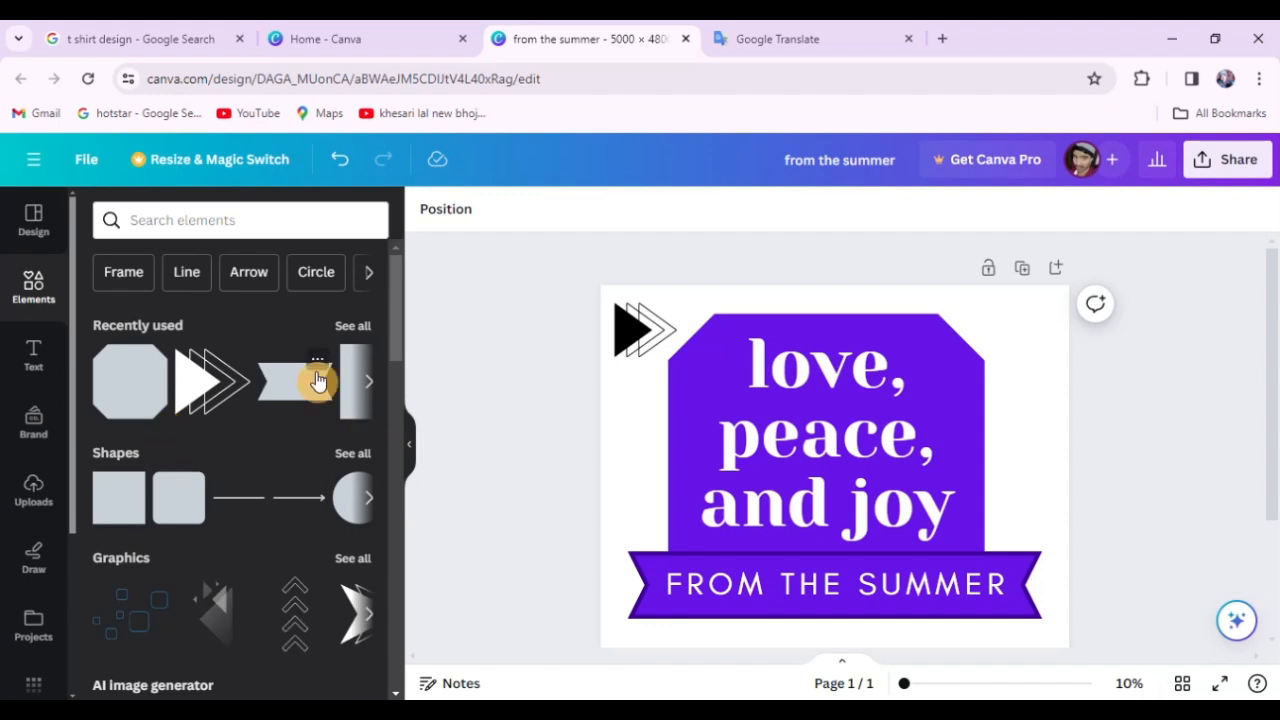
{"action": "left_click", "coordinate": [112, 525]}
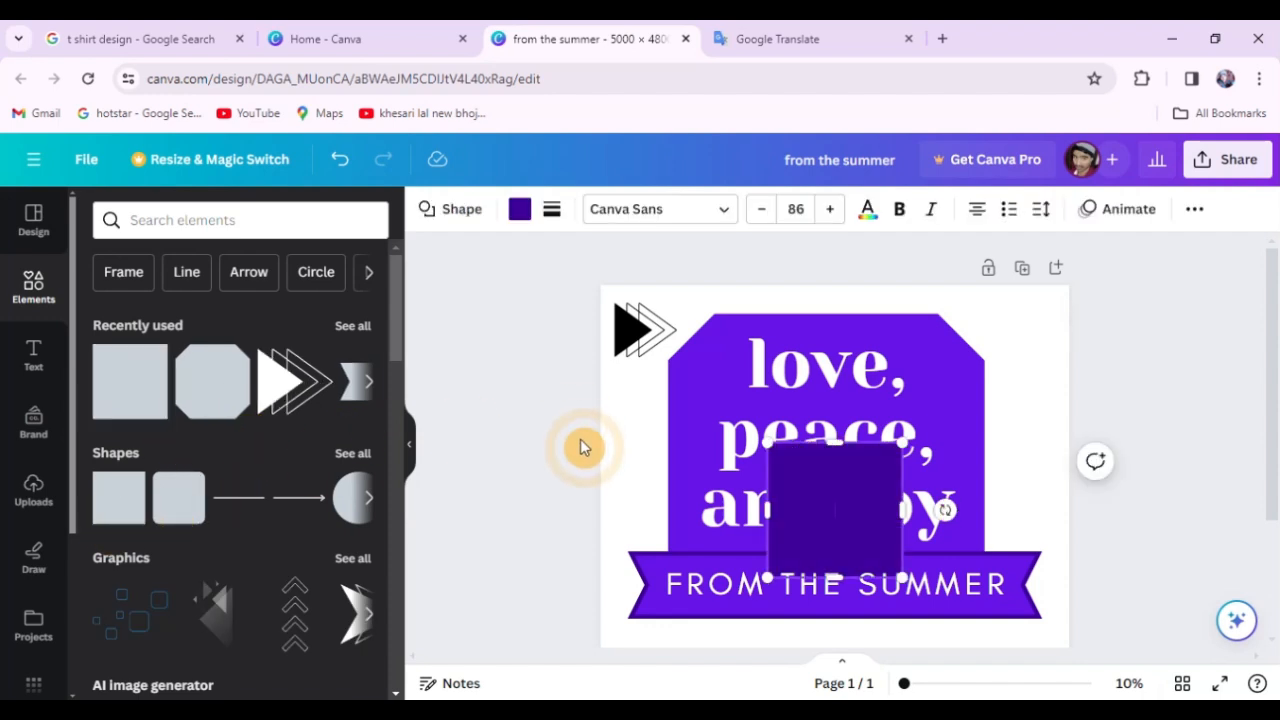
{"action": "left_click", "coordinate": [506, 330]}
{"action": "scroll", "coordinate": [757, 410], "scroll_direction": "down", "scroll_amount": 3}
{"action": "left_click_drag", "start_coordinate": [813, 335], "coordinate": [679, 497]}
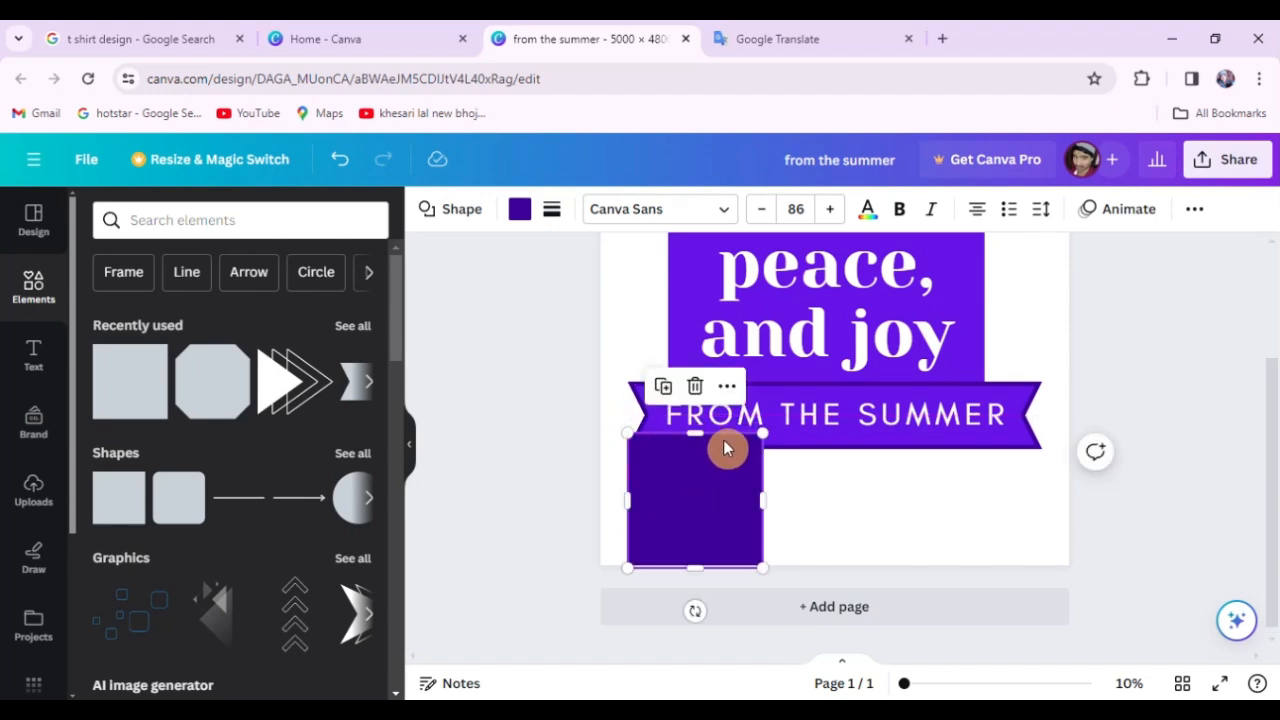
Step: Reshape the dark violet square into a narrow vertical strip running the full page height along the left side
{"action": "left_click_drag", "start_coordinate": [699, 433], "coordinate": [700, 340]}
{"action": "left_click_drag", "start_coordinate": [760, 454], "coordinate": [645, 446]}
{"action": "scroll", "coordinate": [708, 466], "scroll_direction": "up", "scroll_amount": 3}
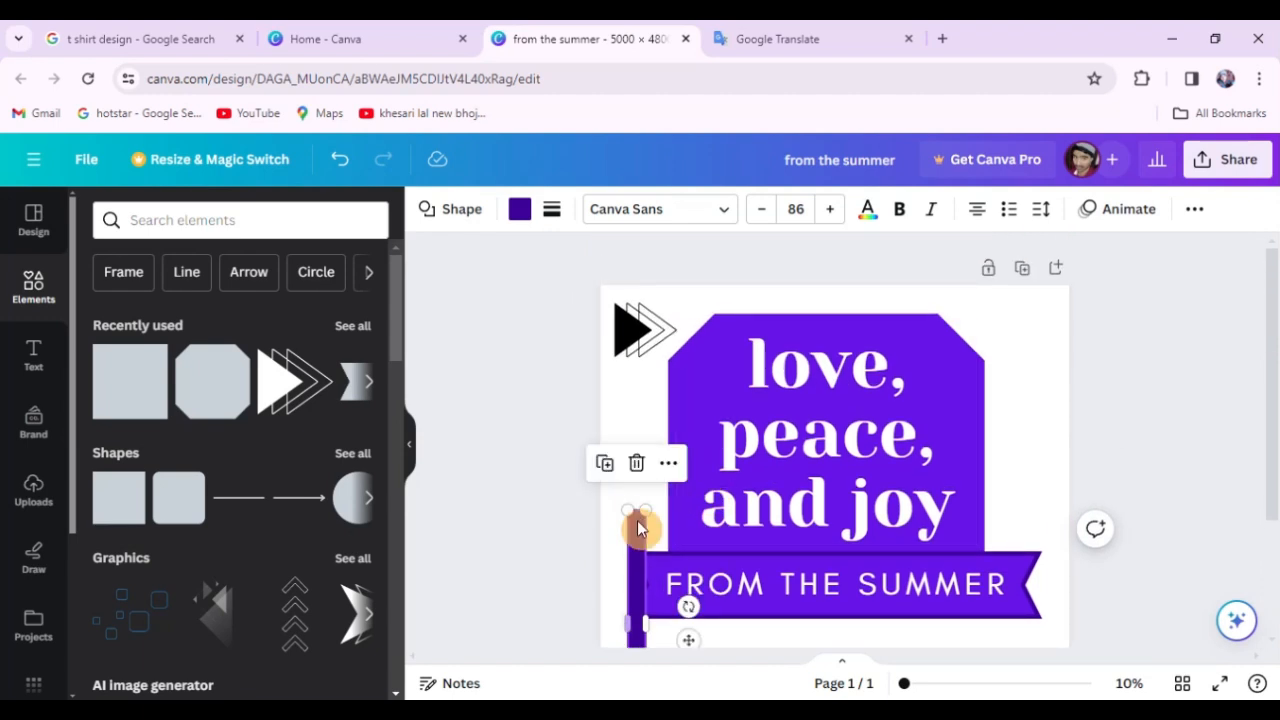
{"action": "left_click_drag", "start_coordinate": [641, 511], "coordinate": [686, 288]}
Step: Bring the black arrow graphic to the front so it sits above the vertical strip
{"action": "left_click", "coordinate": [614, 343]}
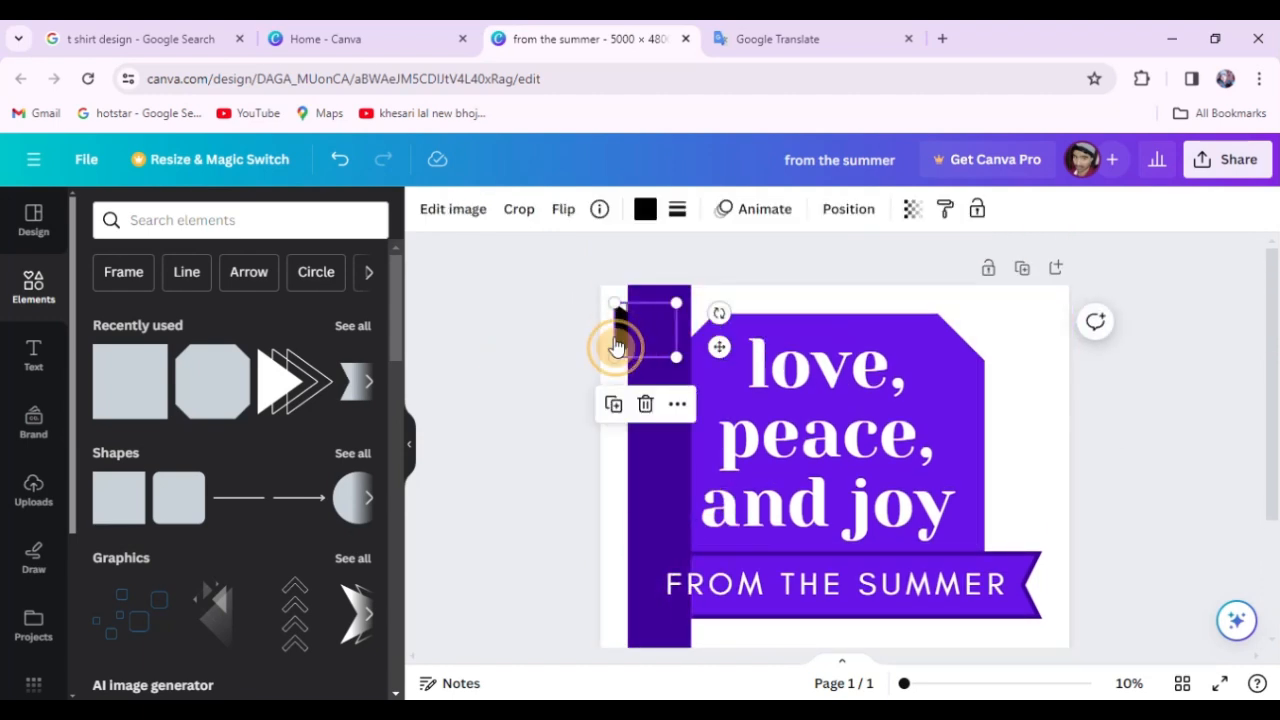
{"action": "right_click", "coordinate": [614, 343]}
{"action": "mouse_move", "coordinate": [725, 438]}
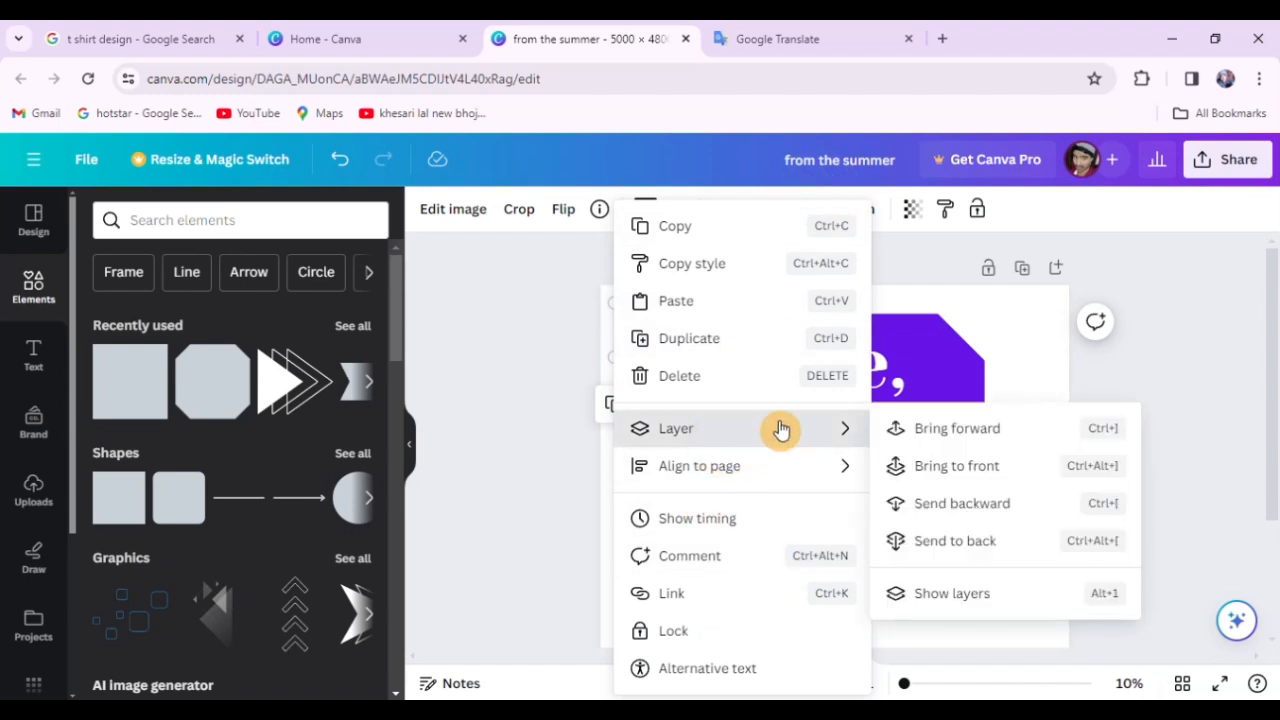
{"action": "left_click", "coordinate": [962, 466]}
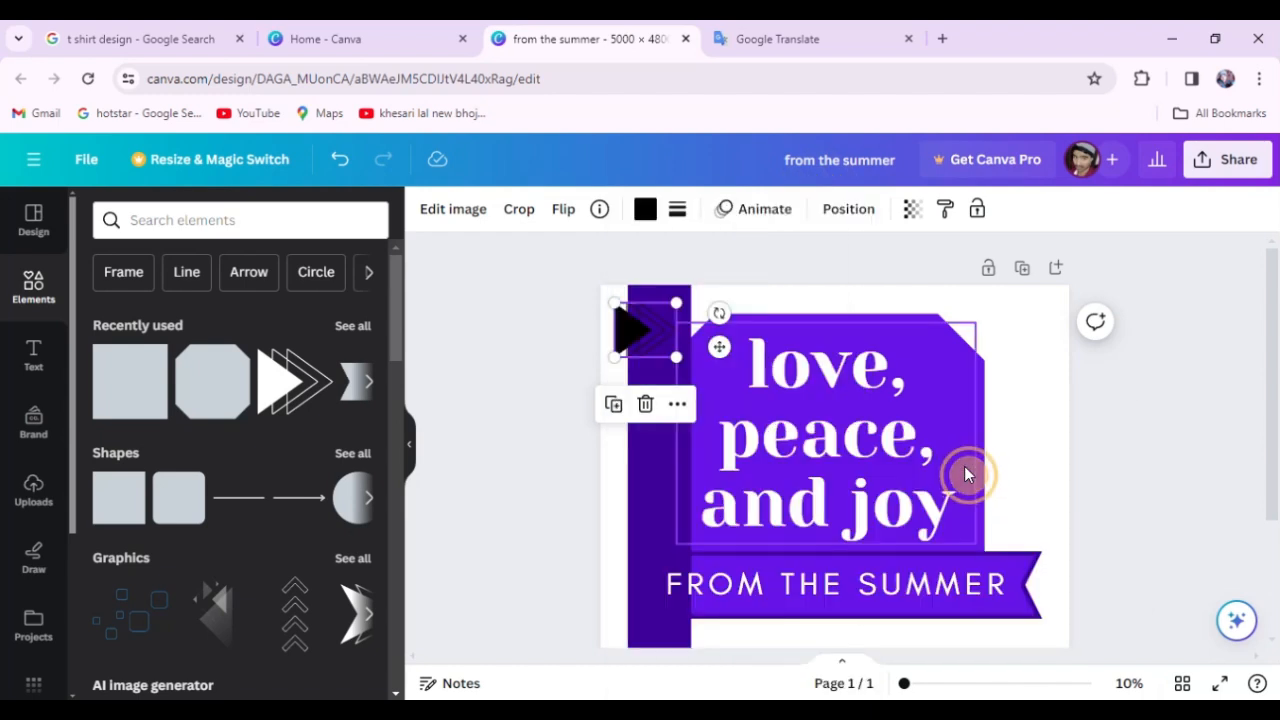
{"action": "left_click", "coordinate": [500, 358]}
{"action": "scroll", "coordinate": [538, 355], "scroll_direction": "down", "scroll_amount": 2}
{"action": "scroll", "coordinate": [536, 390], "scroll_direction": "up", "scroll_amount": 2}
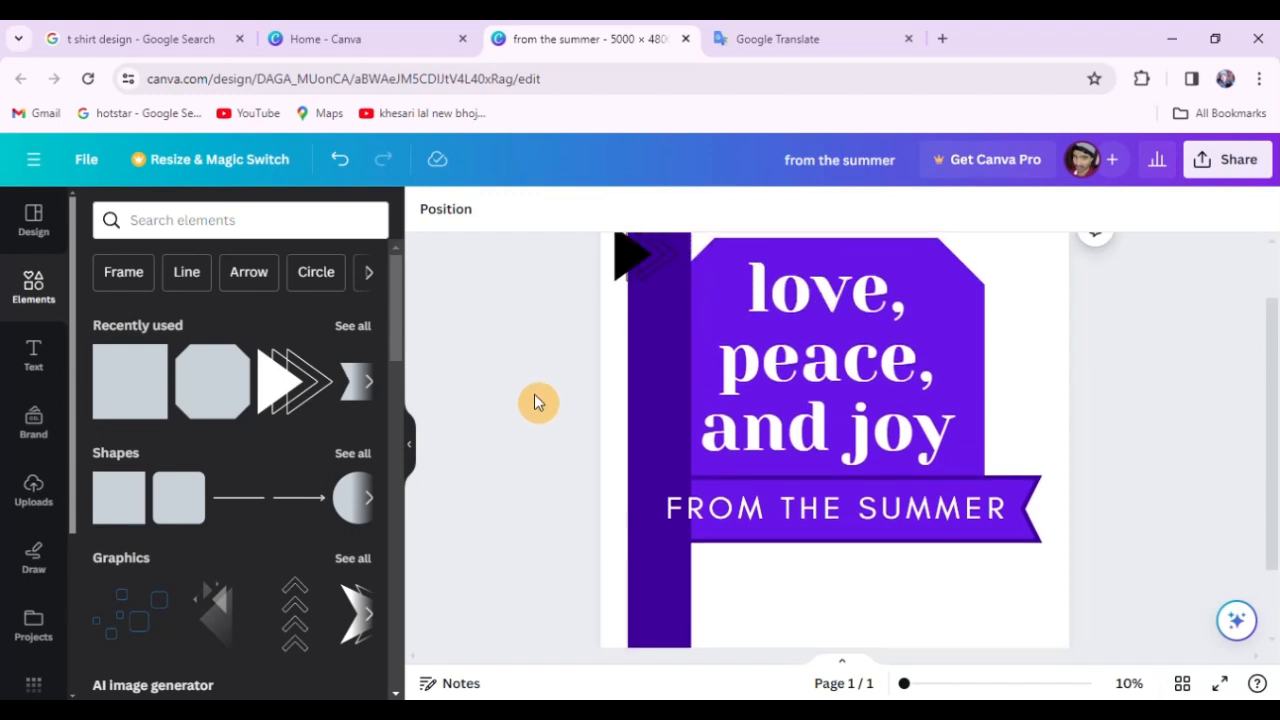
Step: Select the heading, octagon, ribbon banner and its text together and shift them slightly right and down on the page
{"action": "left_click_drag", "start_coordinate": [1183, 365], "coordinate": [810, 600]}
{"action": "scroll", "coordinate": [800, 486], "scroll_direction": "down", "scroll_amount": 1}
{"action": "left_click_drag", "start_coordinate": [800, 486], "coordinate": [814, 371]}
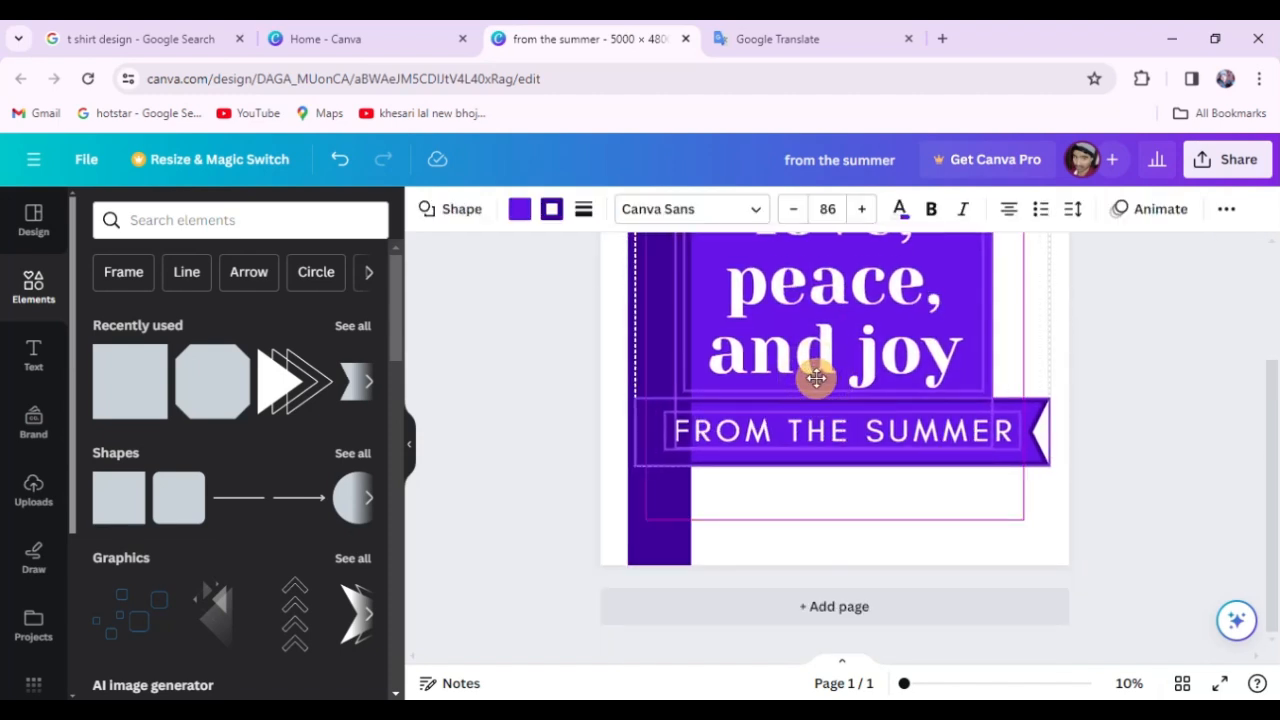
{"action": "left_click", "coordinate": [1169, 431]}
{"action": "scroll", "coordinate": [1049, 414], "scroll_direction": "up", "scroll_amount": 2}
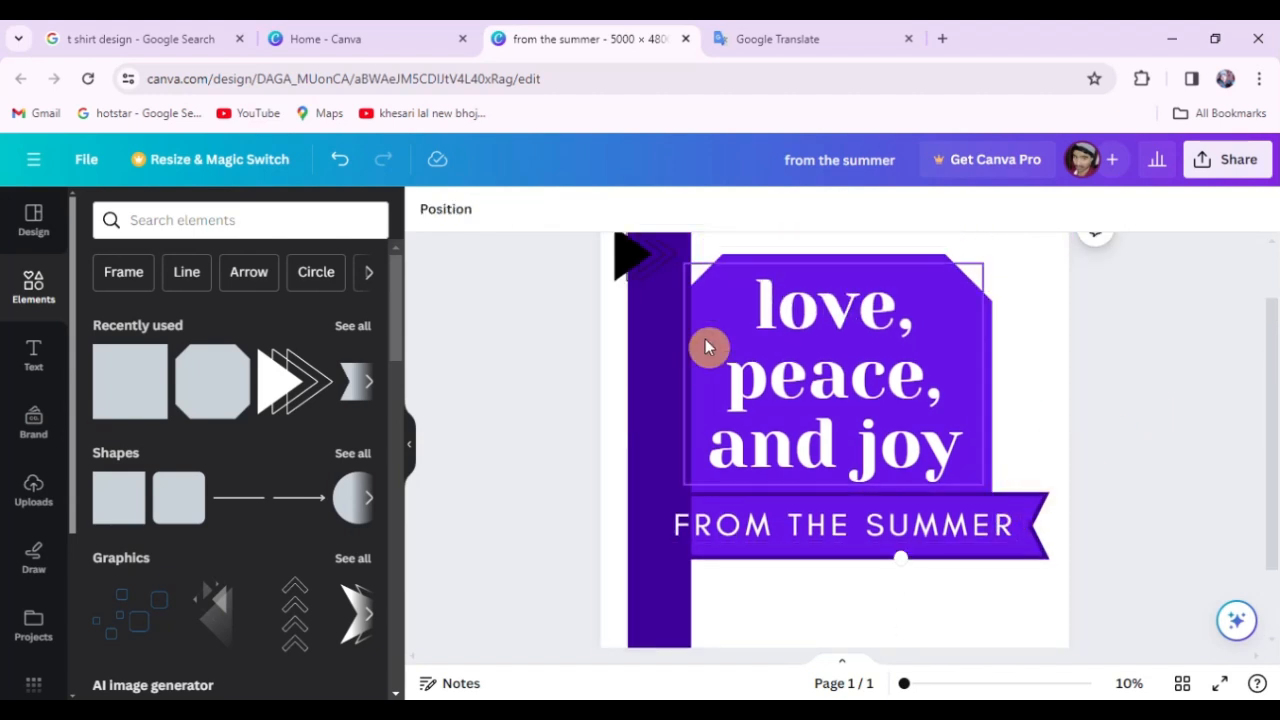
Step: Send the dark violet vertical strip to the back, behind the octagon and ribbon banner
{"action": "left_click", "coordinate": [651, 320]}
{"action": "right_click", "coordinate": [651, 320]}
{"action": "key", "text": "Escape"}
{"action": "right_click", "coordinate": [645, 345]}
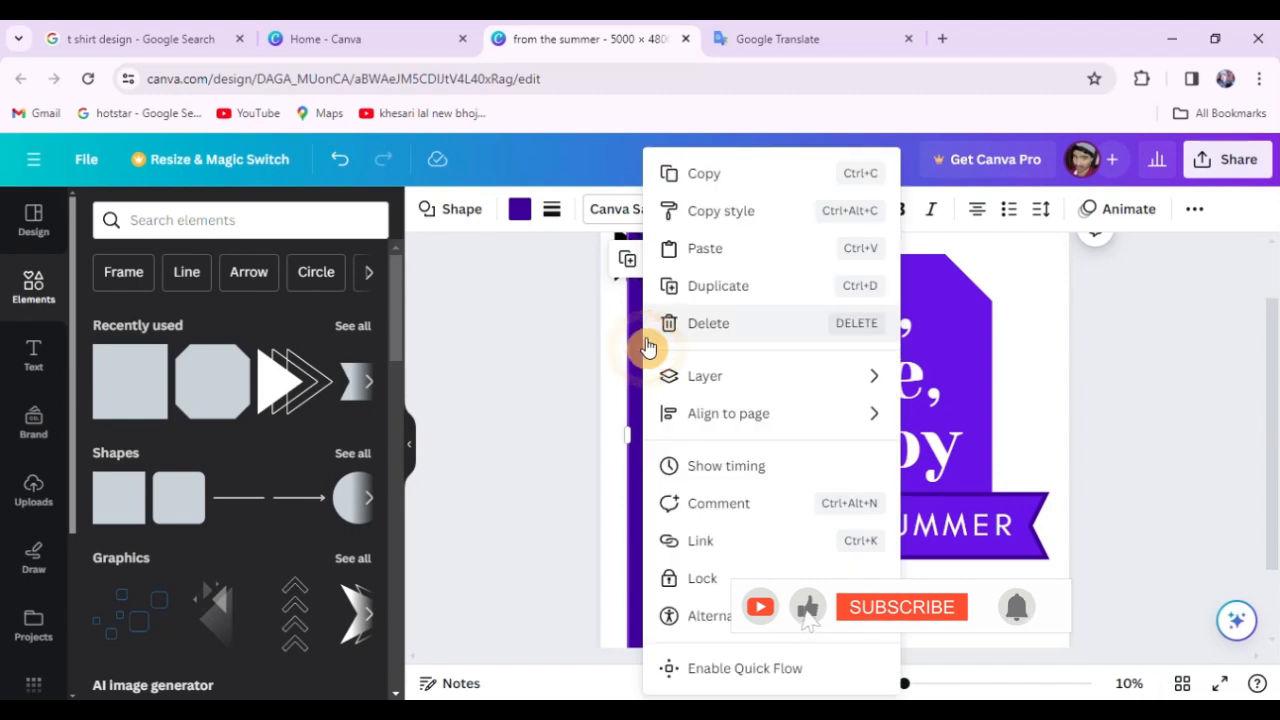
{"action": "mouse_move", "coordinate": [703, 375]}
{"action": "left_click", "coordinate": [1030, 500]}
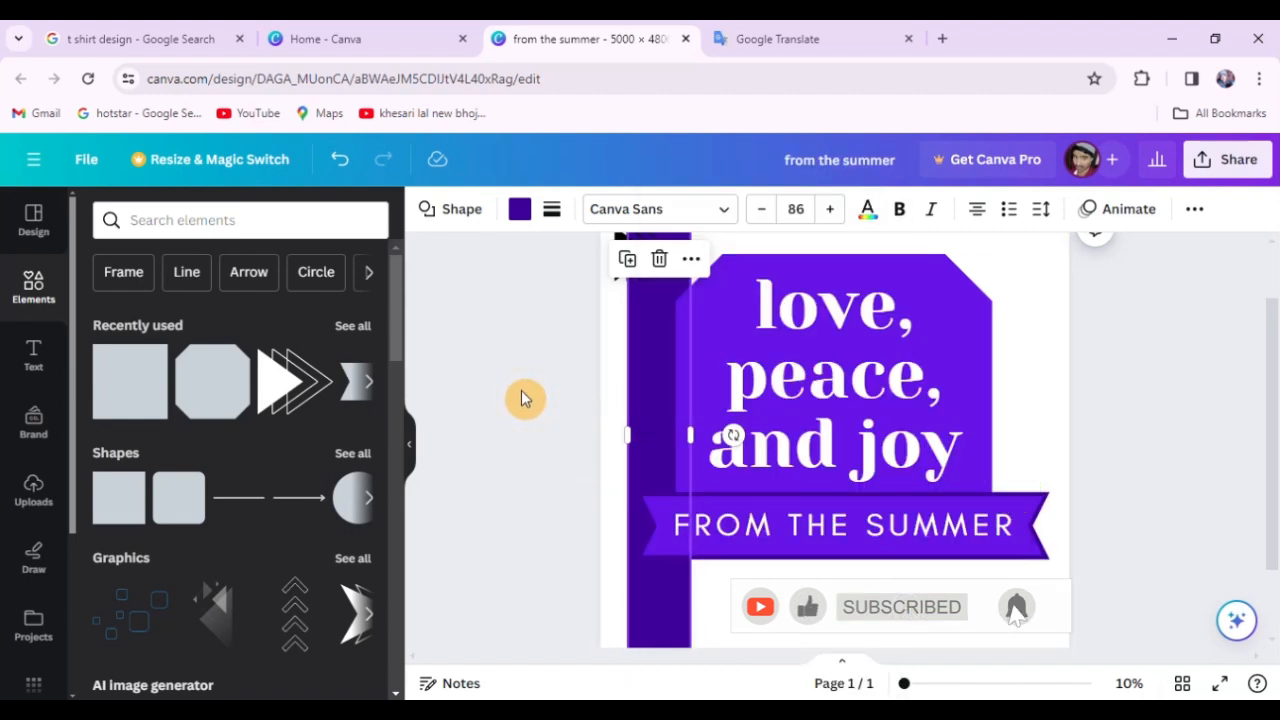
Step: Move the dark violet vertical strip right so its left edge lines up with the octagon's left edge
{"action": "left_click", "coordinate": [497, 369]}
{"action": "scroll", "coordinate": [514, 390], "scroll_direction": "up", "scroll_amount": 2}
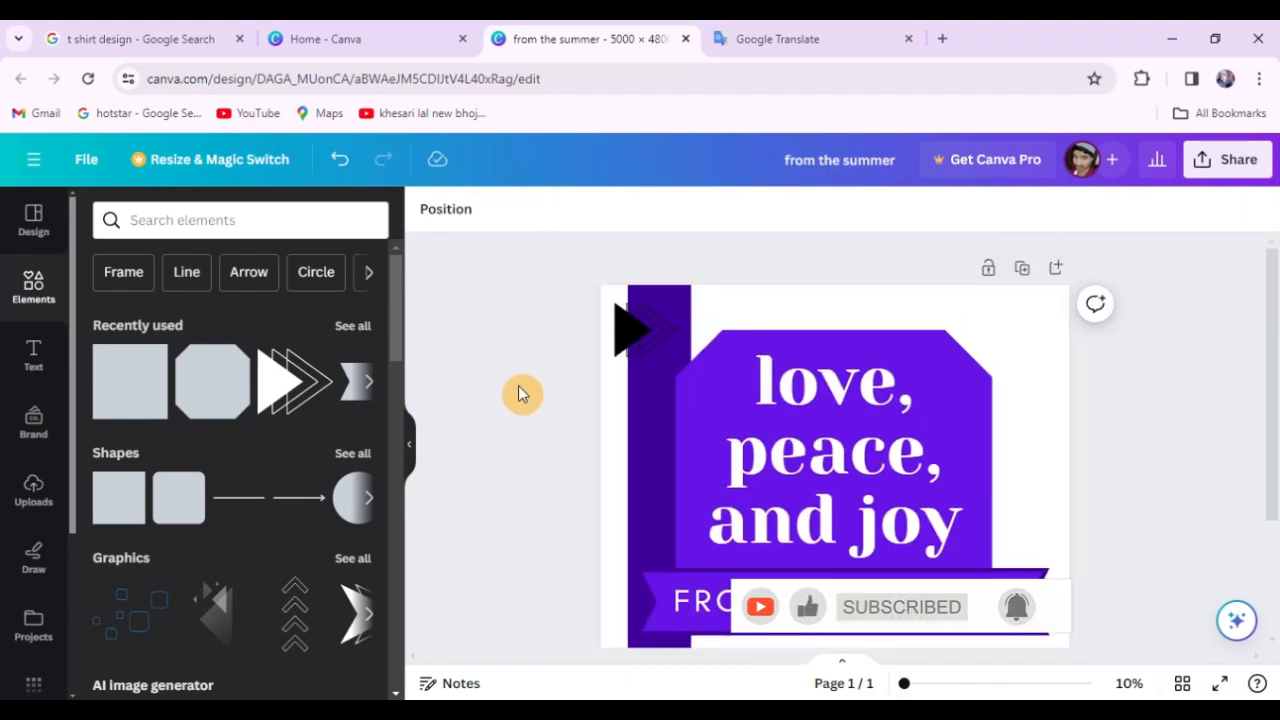
{"action": "scroll", "coordinate": [530, 395], "scroll_direction": "down", "scroll_amount": 3}
{"action": "scroll", "coordinate": [540, 437], "scroll_direction": "up", "scroll_amount": 2}
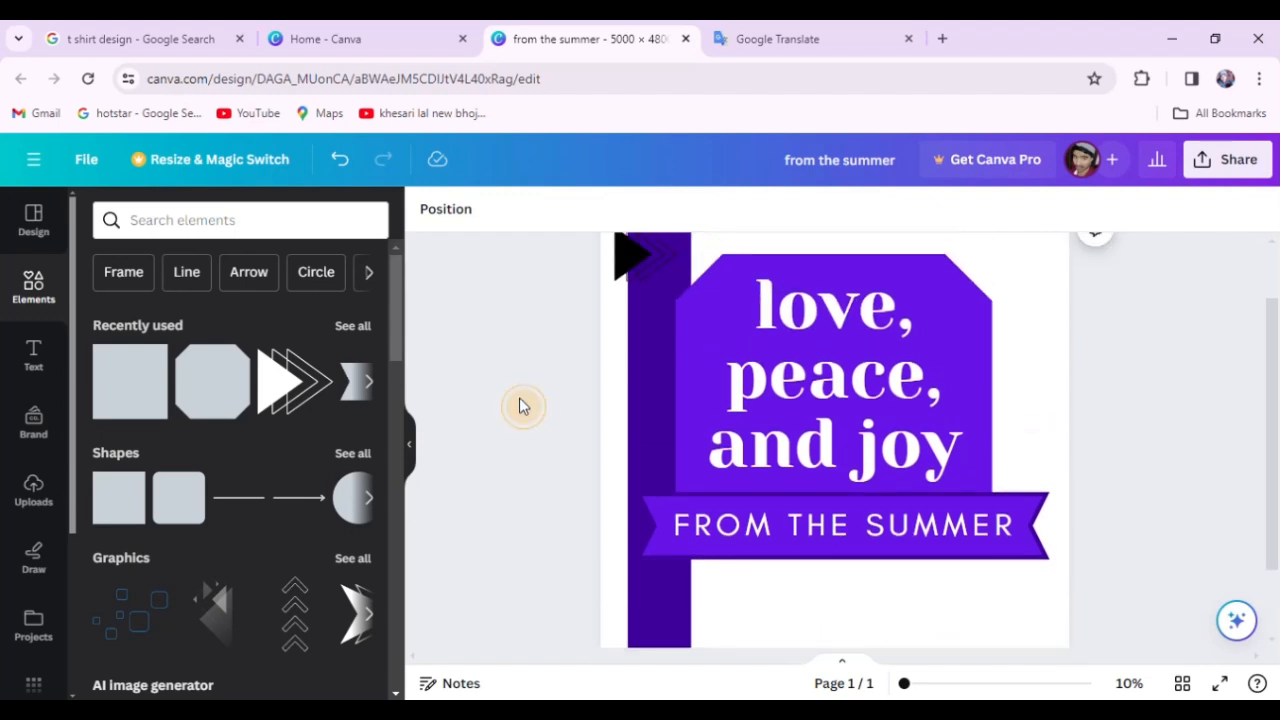
{"action": "left_click", "coordinate": [659, 416]}
{"action": "left_click_drag", "start_coordinate": [655, 416], "coordinate": [707, 389]}
{"action": "left_click", "coordinate": [474, 409]}
{"action": "scroll", "coordinate": [506, 417], "scroll_direction": "up", "scroll_amount": 2}
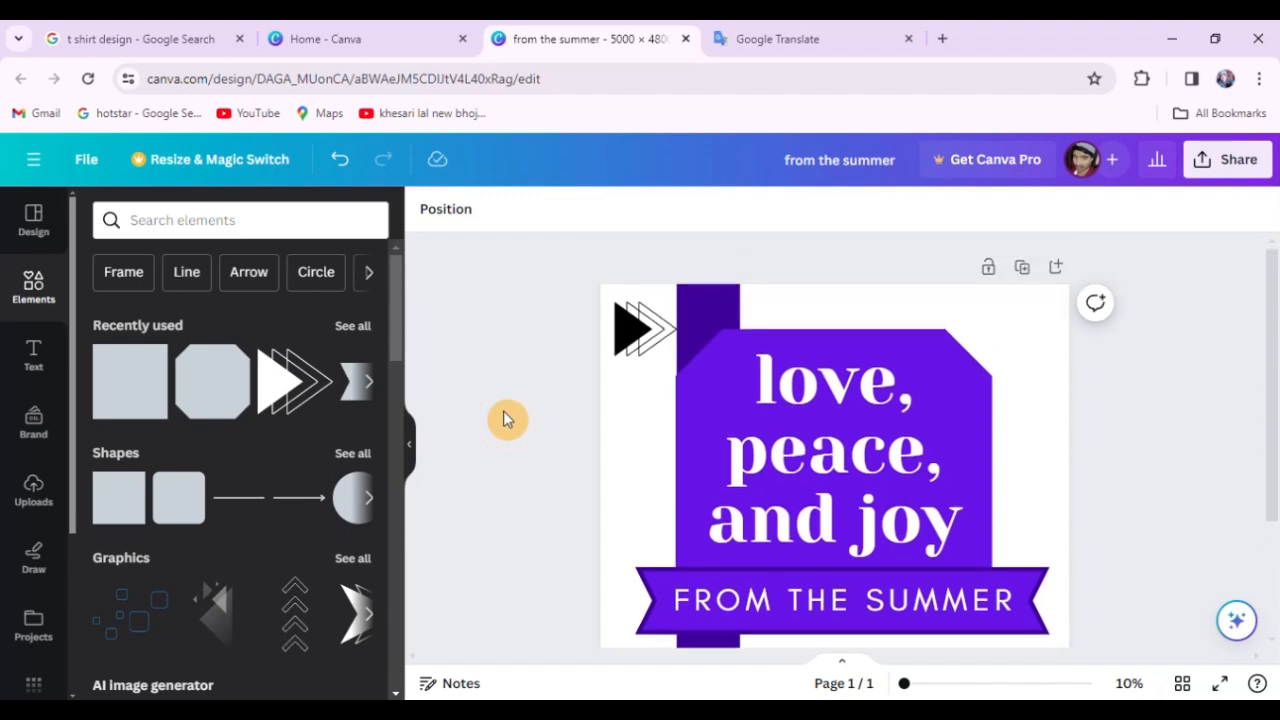
{"action": "scroll", "coordinate": [505, 392], "scroll_direction": "down", "scroll_amount": 3}
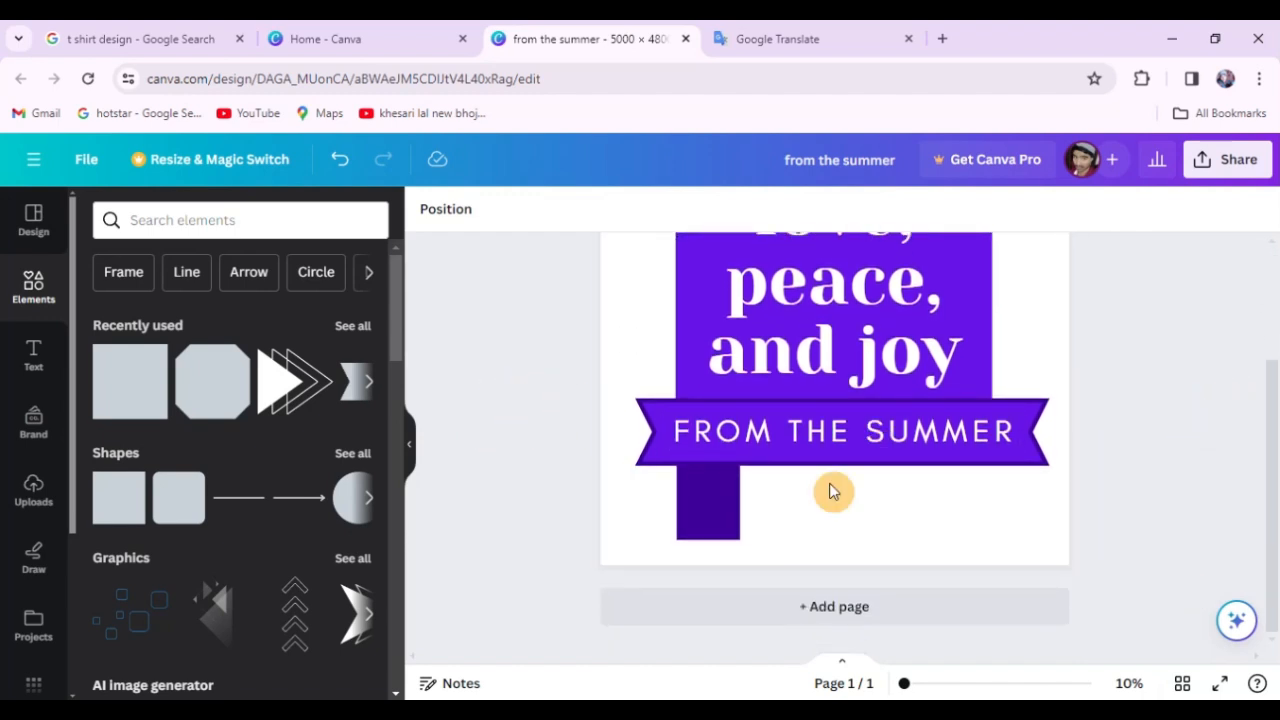
Step: Search the elements for "t shirt" and show all matching graphics
{"action": "left_click", "coordinate": [240, 220]}
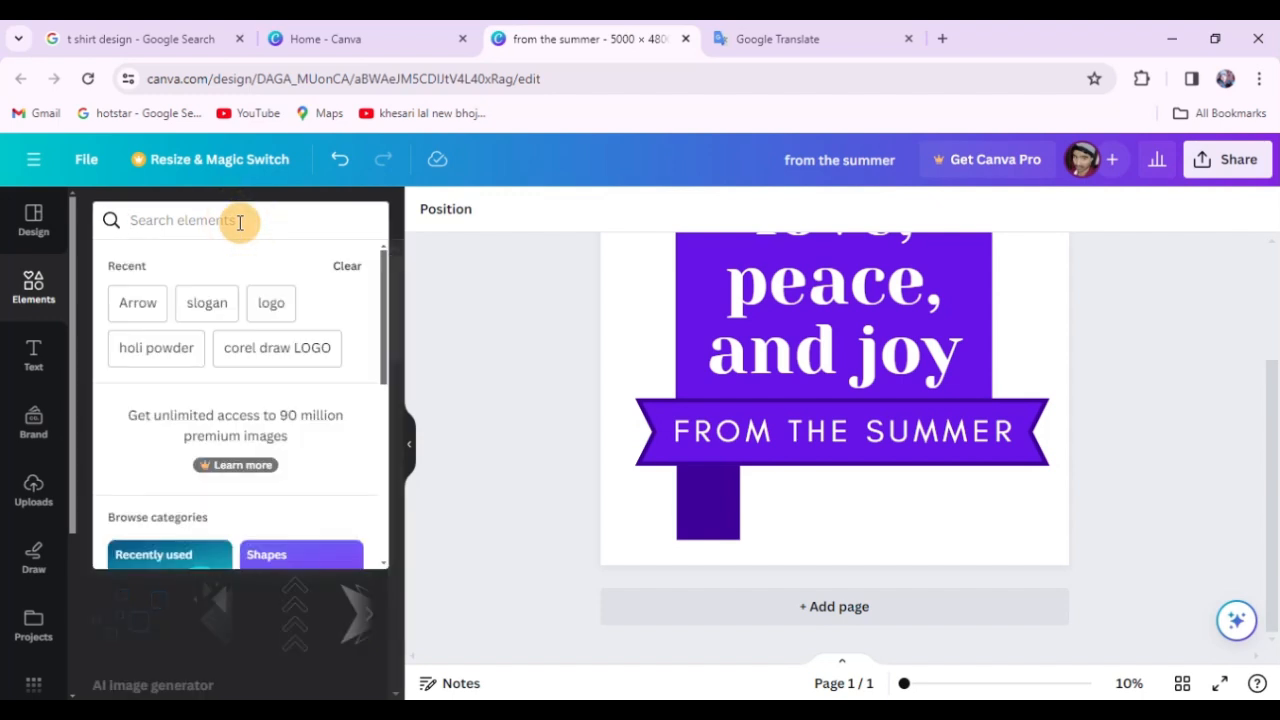
{"action": "type", "text": "t"}
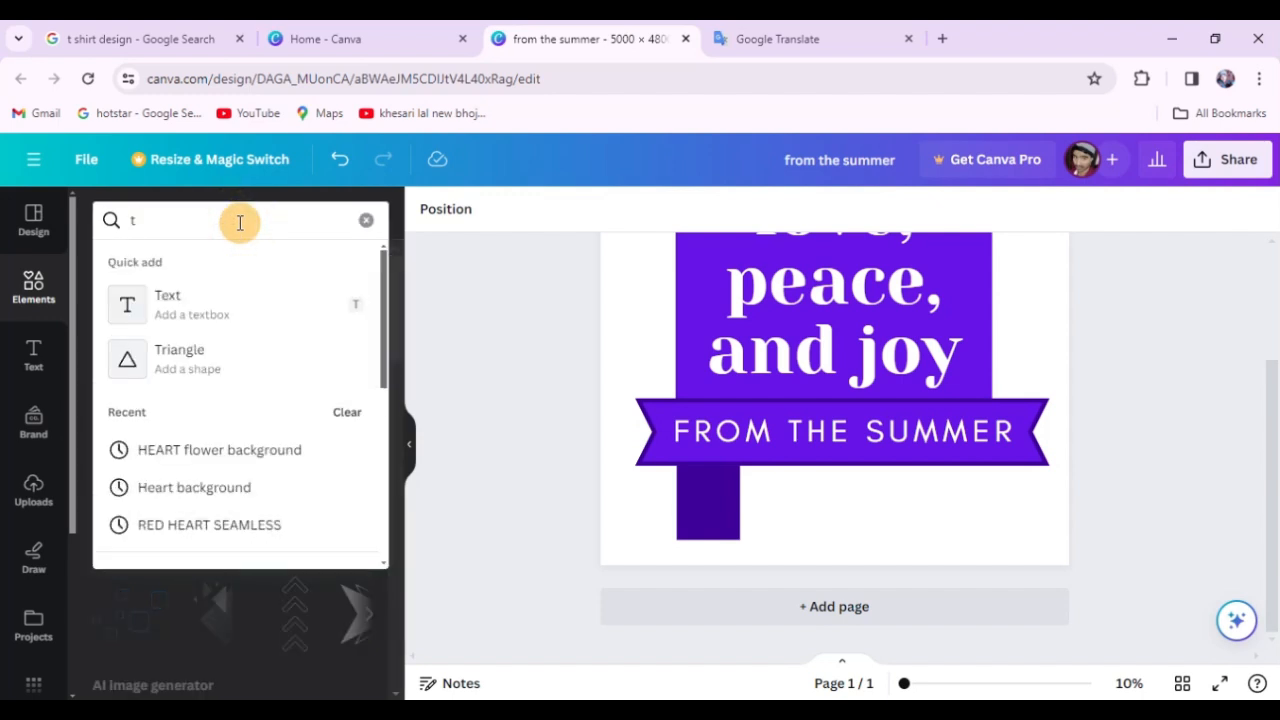
{"action": "type", "text": " shirt"}
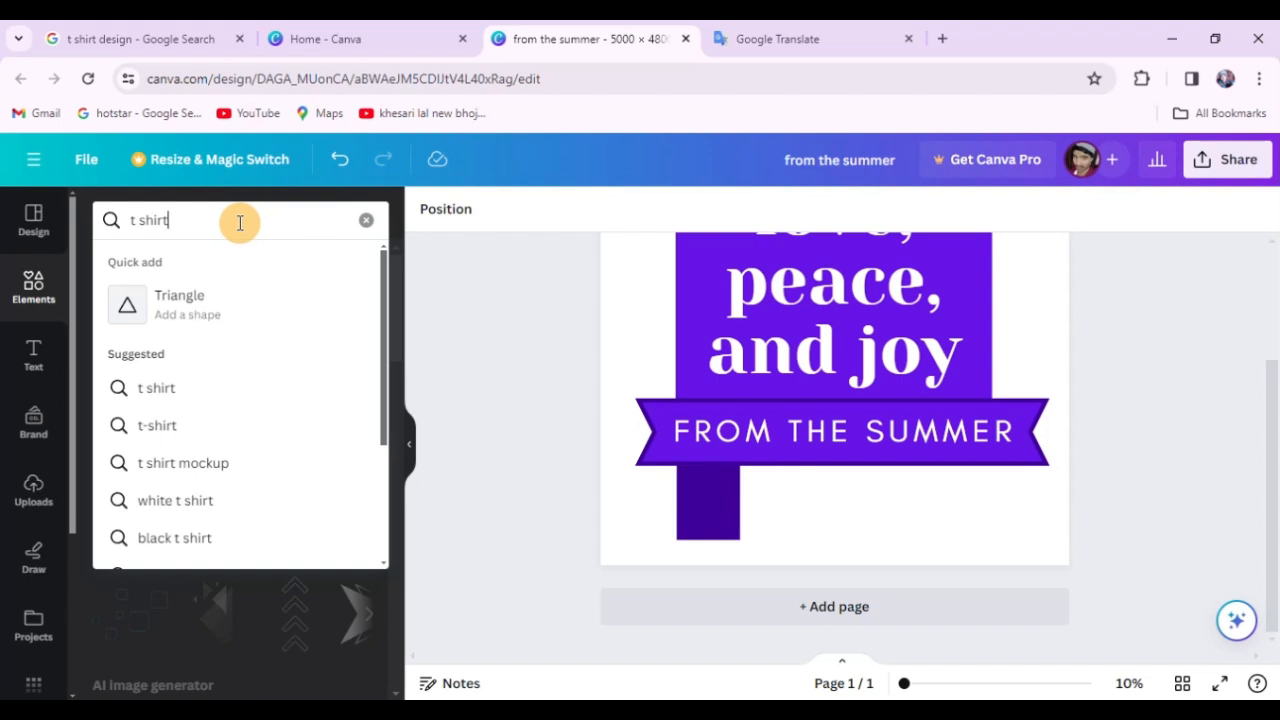
{"action": "left_click", "coordinate": [166, 397]}
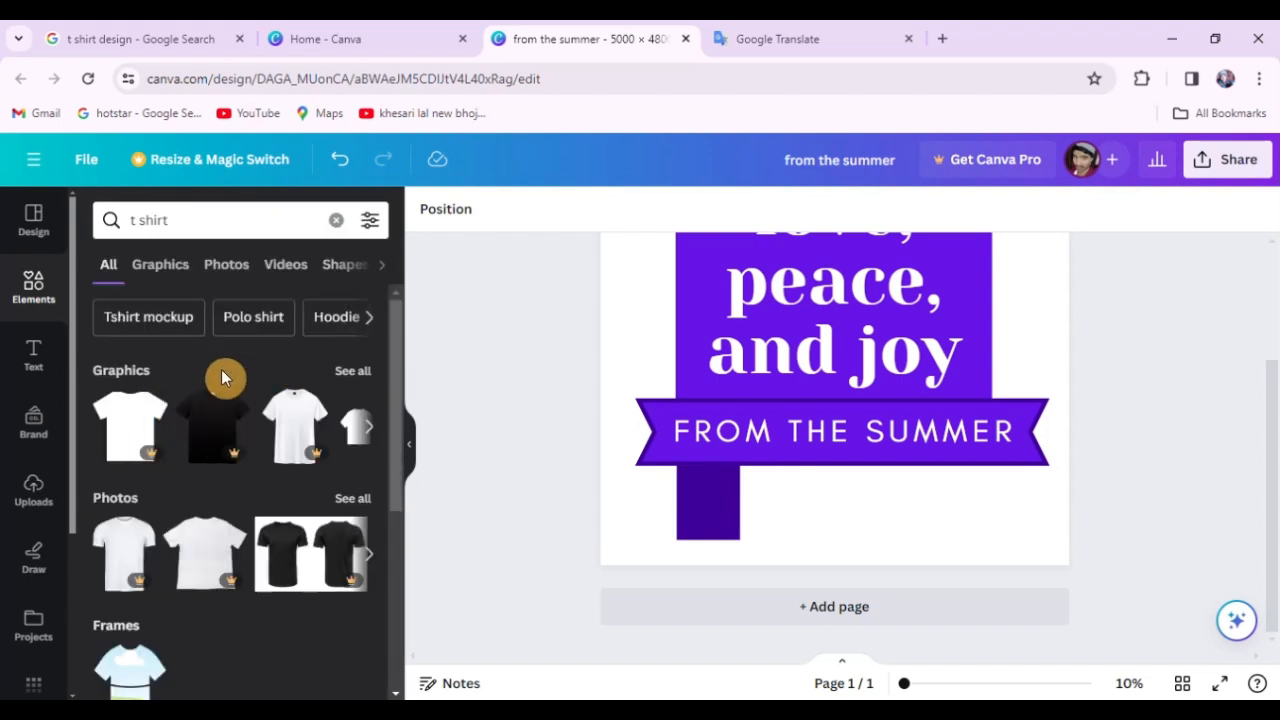
{"action": "scroll", "coordinate": [272, 345], "scroll_direction": "down", "scroll_amount": 3}
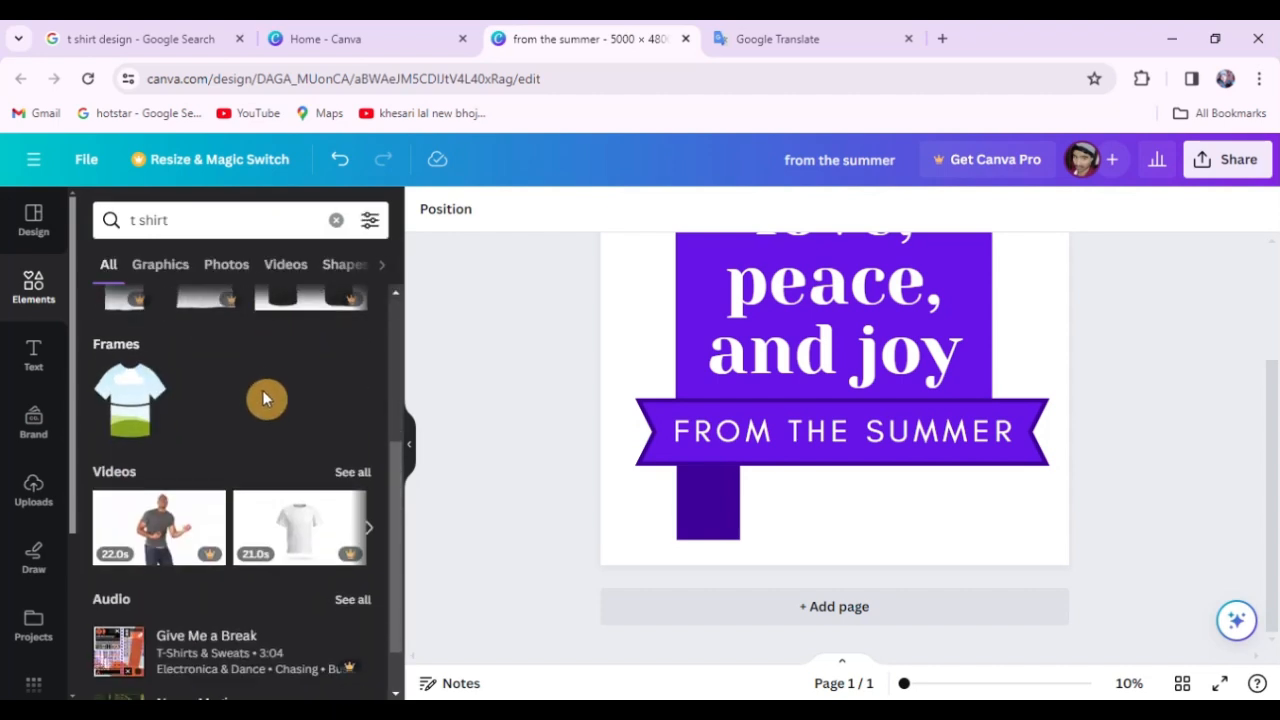
{"action": "scroll", "coordinate": [268, 399], "scroll_direction": "down", "scroll_amount": 1}
{"action": "scroll", "coordinate": [268, 402], "scroll_direction": "up", "scroll_amount": 5}
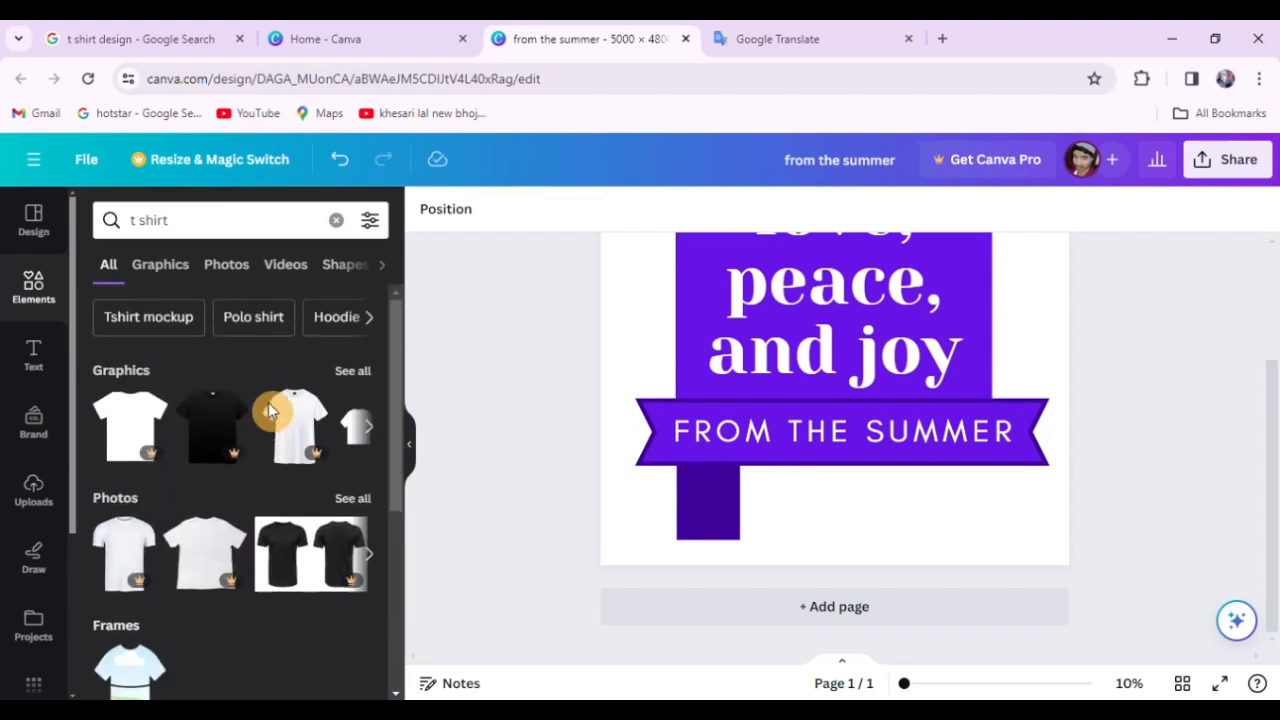
{"action": "left_click", "coordinate": [358, 371]}
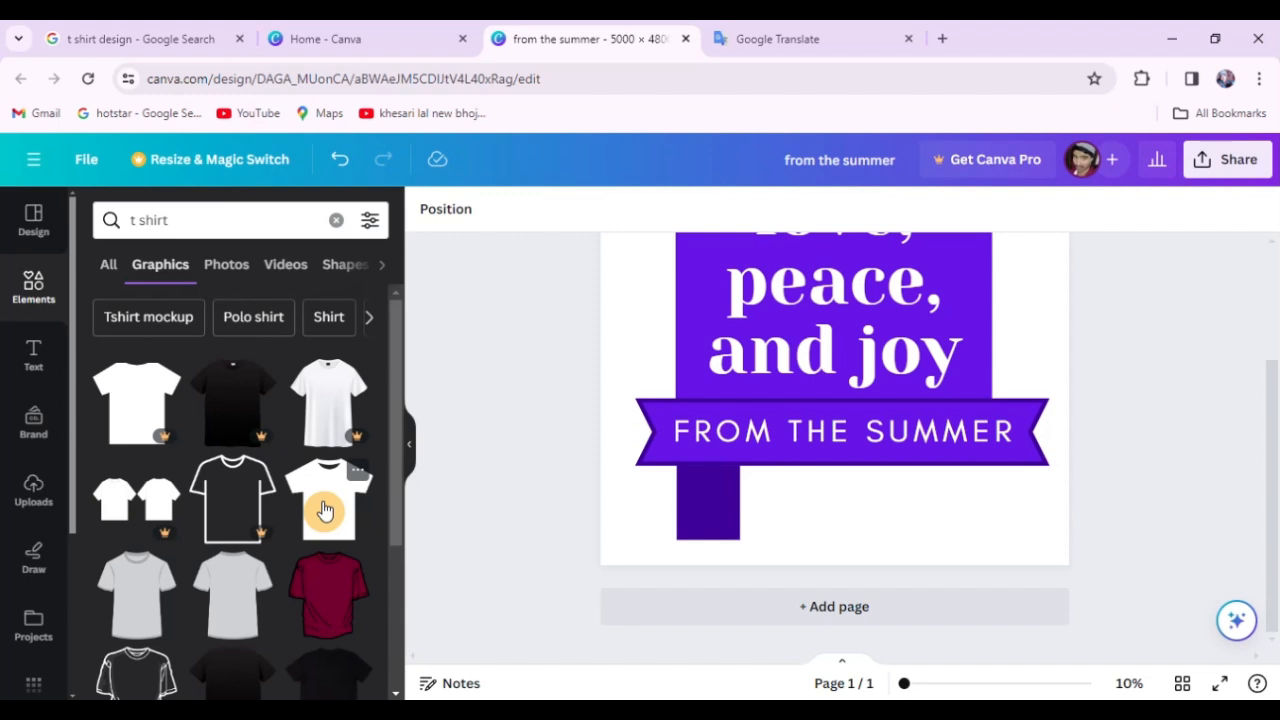
Step: Add the plain round-neck T-shirt graphic to the page and enlarge it to nearly the ribbon banner's width
{"action": "scroll", "coordinate": [352, 497], "scroll_direction": "down", "scroll_amount": 1}
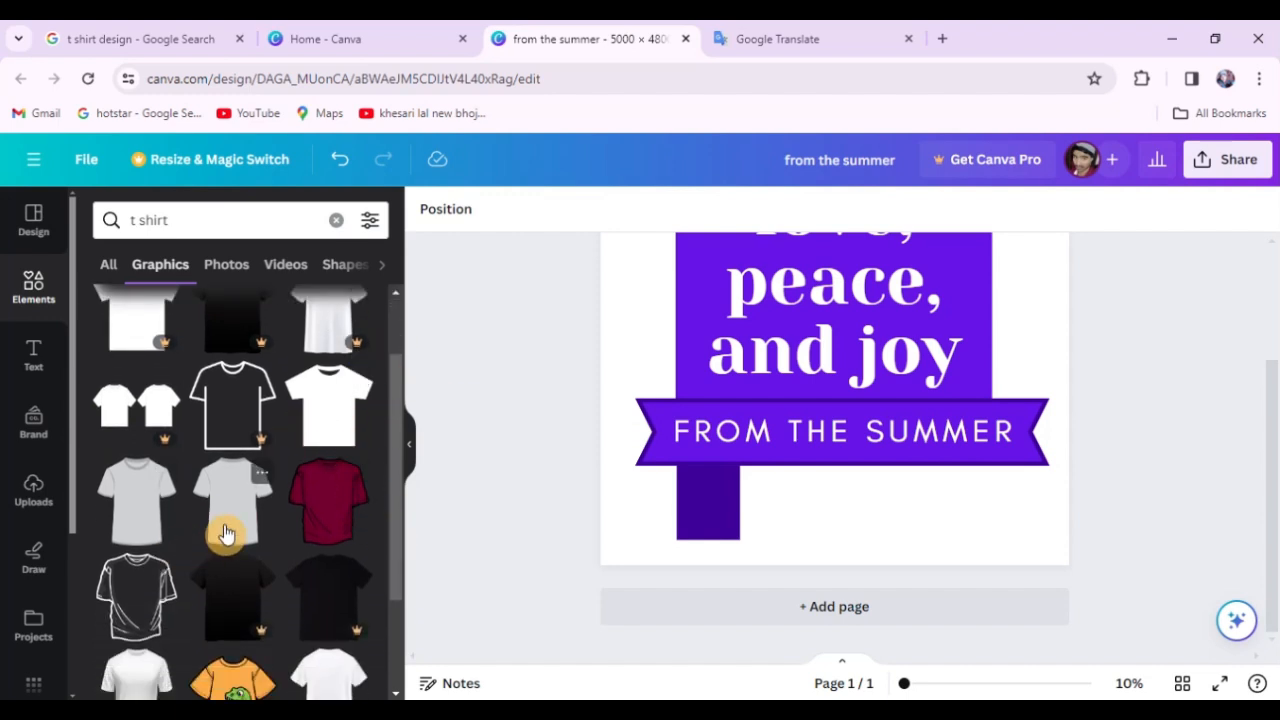
{"action": "scroll", "coordinate": [231, 506], "scroll_direction": "down", "scroll_amount": 3}
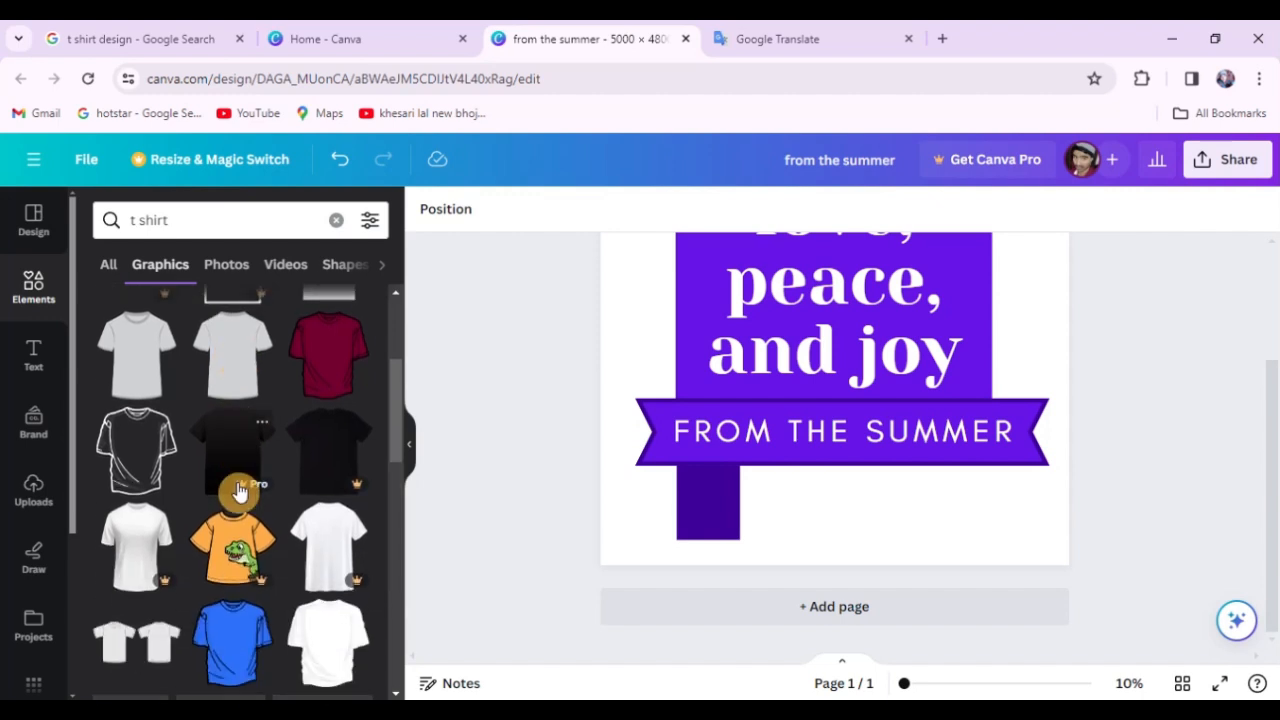
{"action": "scroll", "coordinate": [350, 535], "scroll_direction": "down", "scroll_amount": 1}
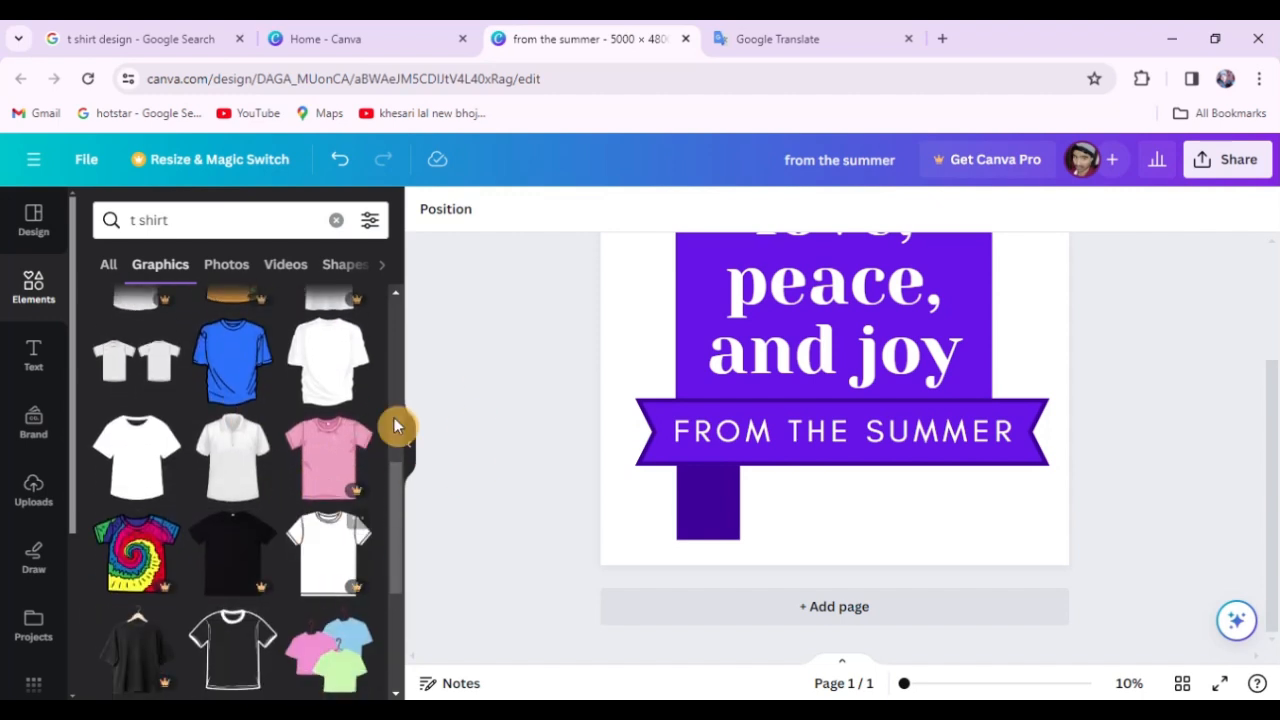
{"action": "left_click", "coordinate": [264, 520]}
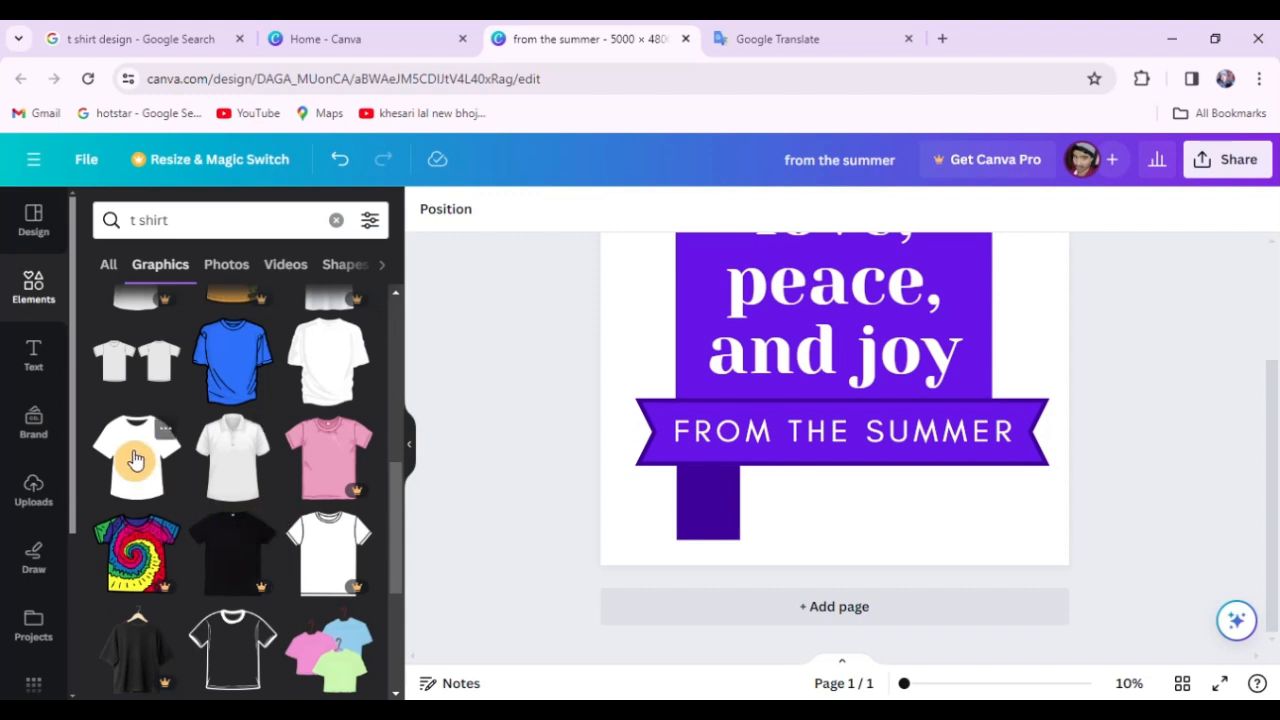
{"action": "scroll", "coordinate": [945, 430], "scroll_direction": "up", "scroll_amount": 2}
{"action": "left_click_drag", "start_coordinate": [927, 418], "coordinate": [1033, 322]}
{"action": "scroll", "coordinate": [914, 386], "scroll_direction": "down", "scroll_amount": 2}
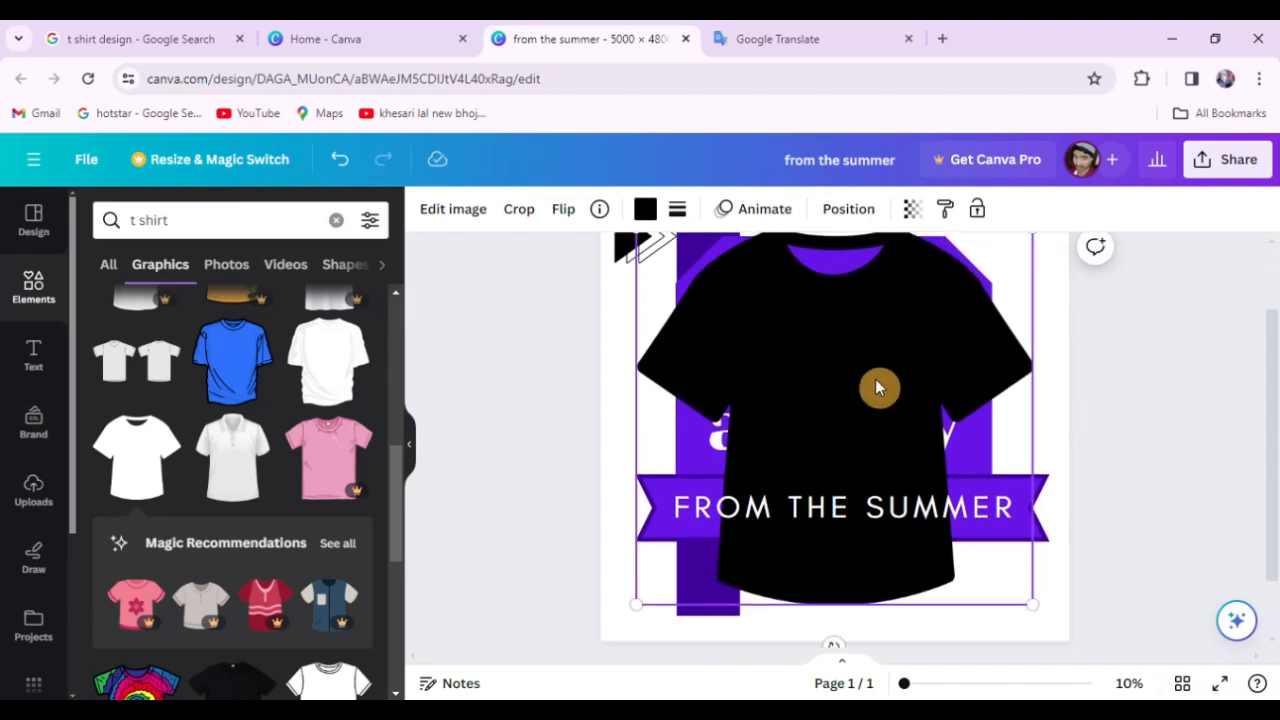
Step: Send the black T-shirt graphic to the back, behind all the other design elements
{"action": "right_click", "coordinate": [831, 362]}
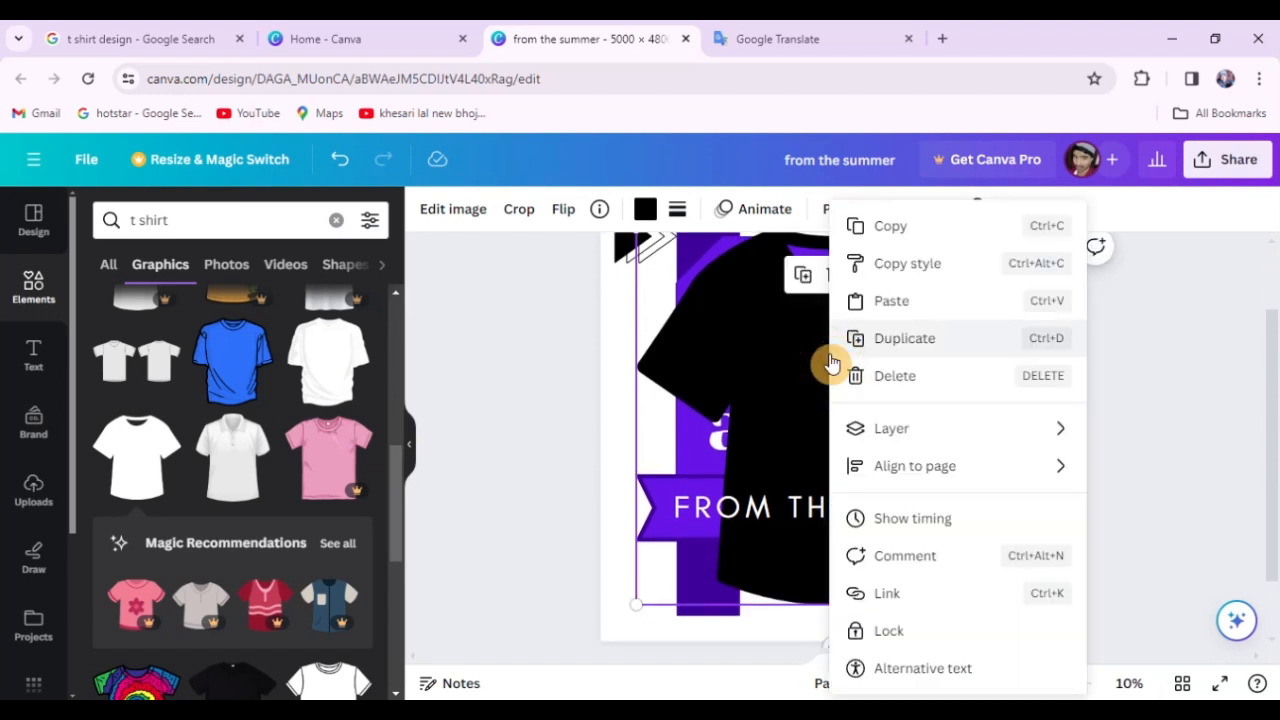
{"action": "mouse_move", "coordinate": [908, 437]}
{"action": "left_click", "coordinate": [1105, 541]}
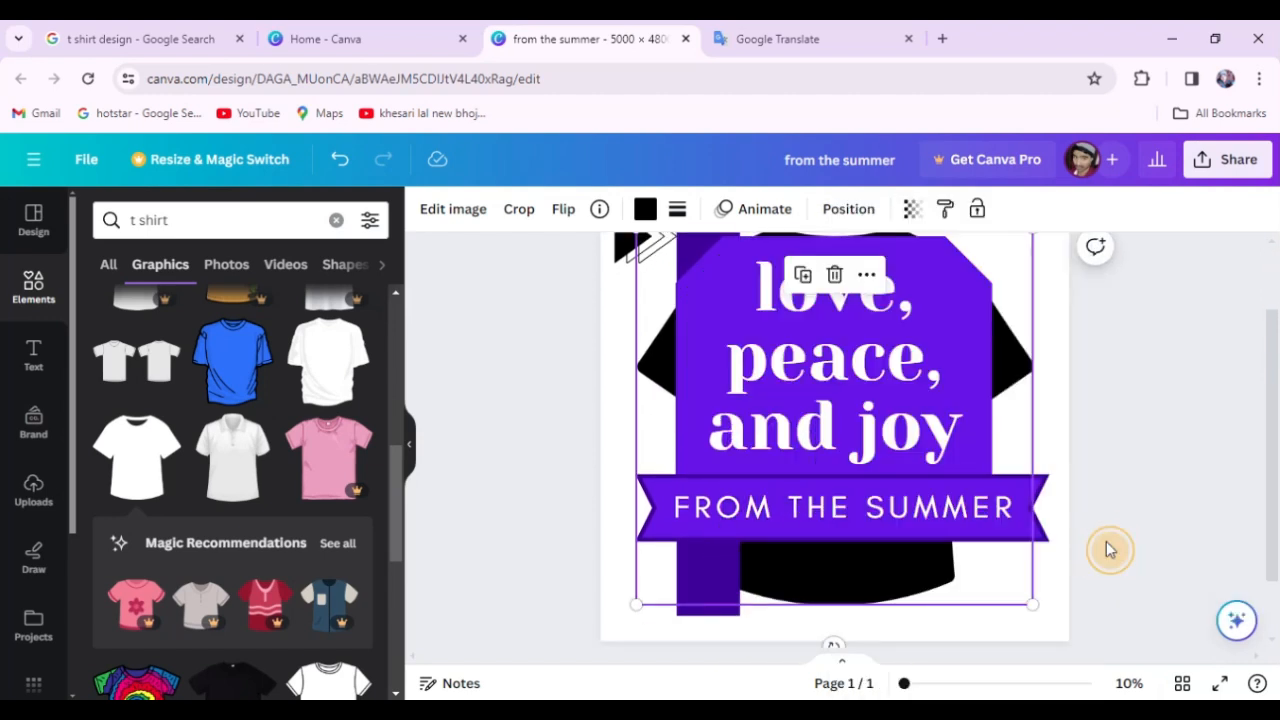
Step: Select the T-shirt and all design elements together and scale them down, keeping them centered on the page
{"action": "left_click", "coordinate": [798, 467]}
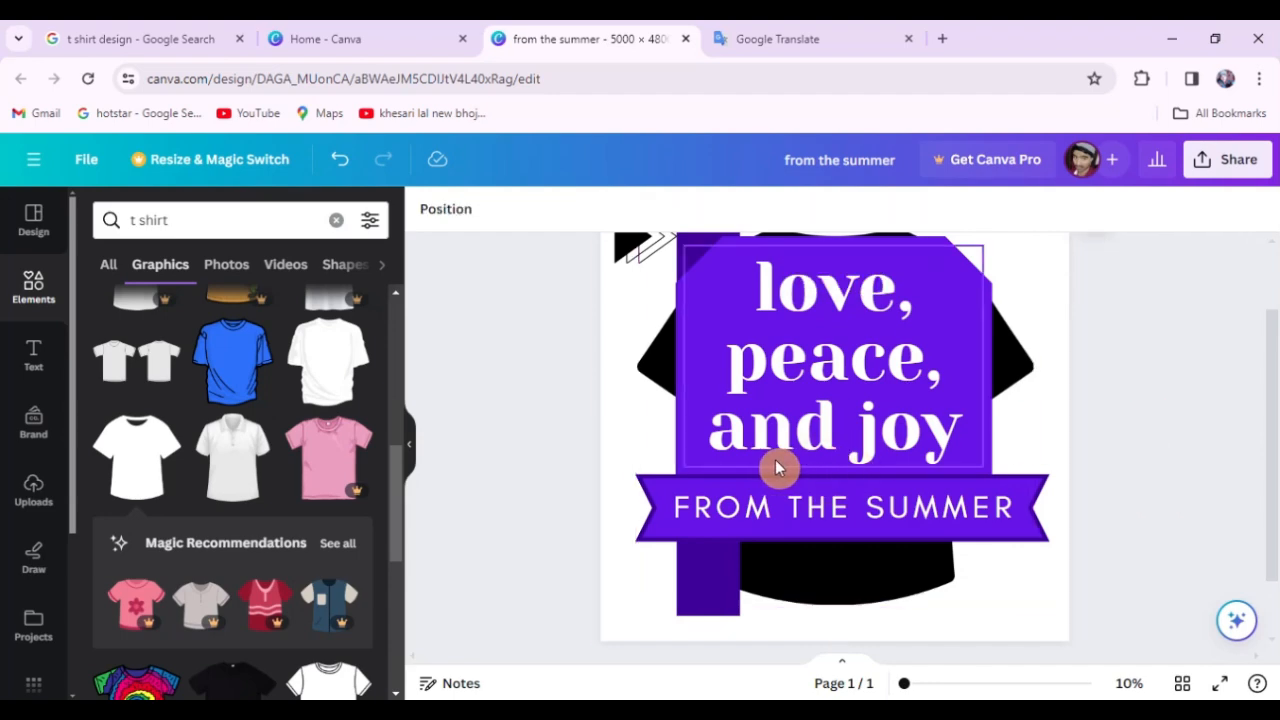
{"action": "scroll", "coordinate": [929, 323], "scroll_direction": "up", "scroll_amount": 2}
{"action": "scroll", "coordinate": [734, 471], "scroll_direction": "down", "scroll_amount": 2}
{"action": "left_click", "coordinate": [668, 371]}
{"action": "left_click_drag", "start_coordinate": [583, 283], "coordinate": [968, 600]}
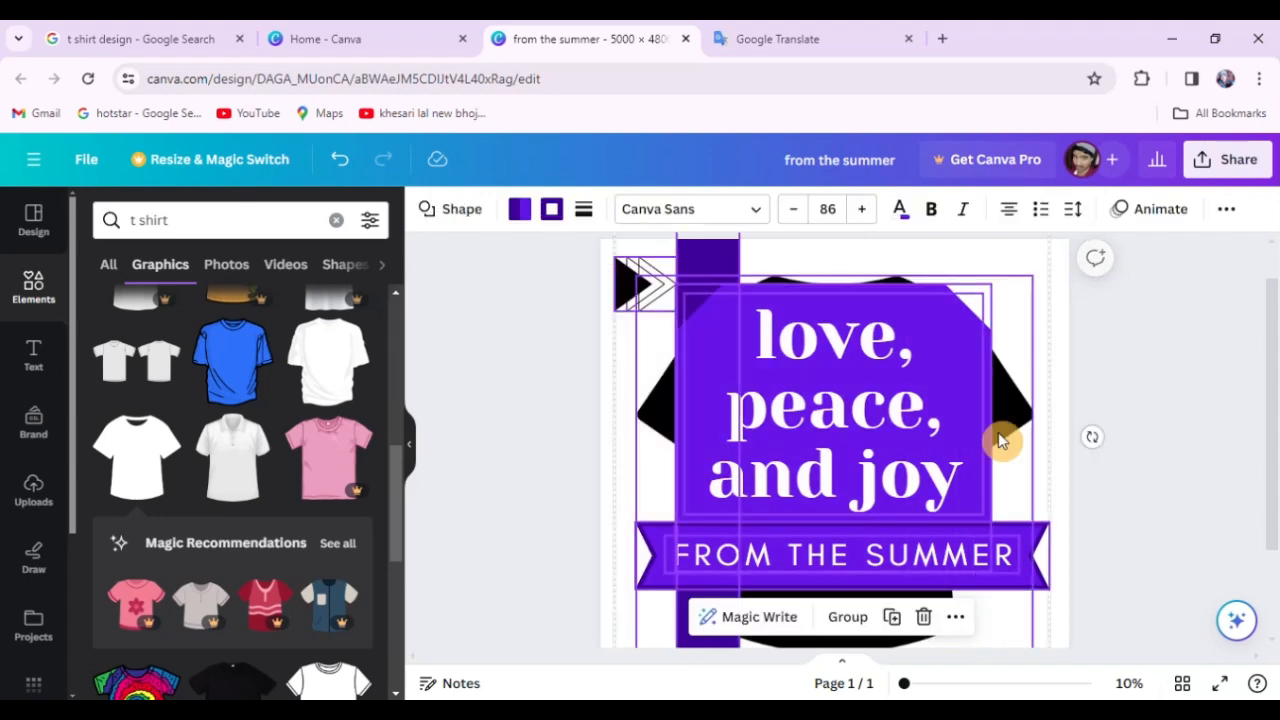
{"action": "scroll", "coordinate": [1034, 285], "scroll_direction": "up", "scroll_amount": 1}
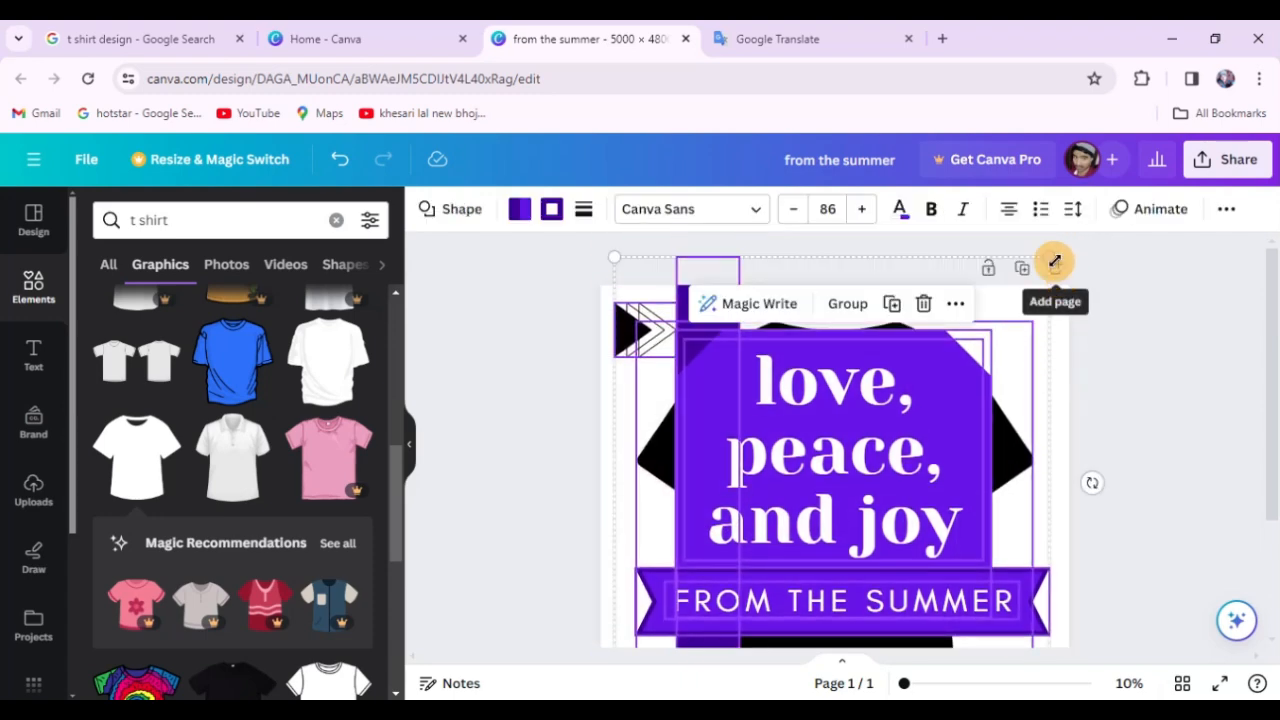
{"action": "left_click_drag", "start_coordinate": [1052, 256], "coordinate": [970, 338]}
{"action": "left_click_drag", "start_coordinate": [945, 432], "coordinate": [945, 431]}
{"action": "scroll", "coordinate": [820, 323], "scroll_direction": "up", "scroll_amount": 3}
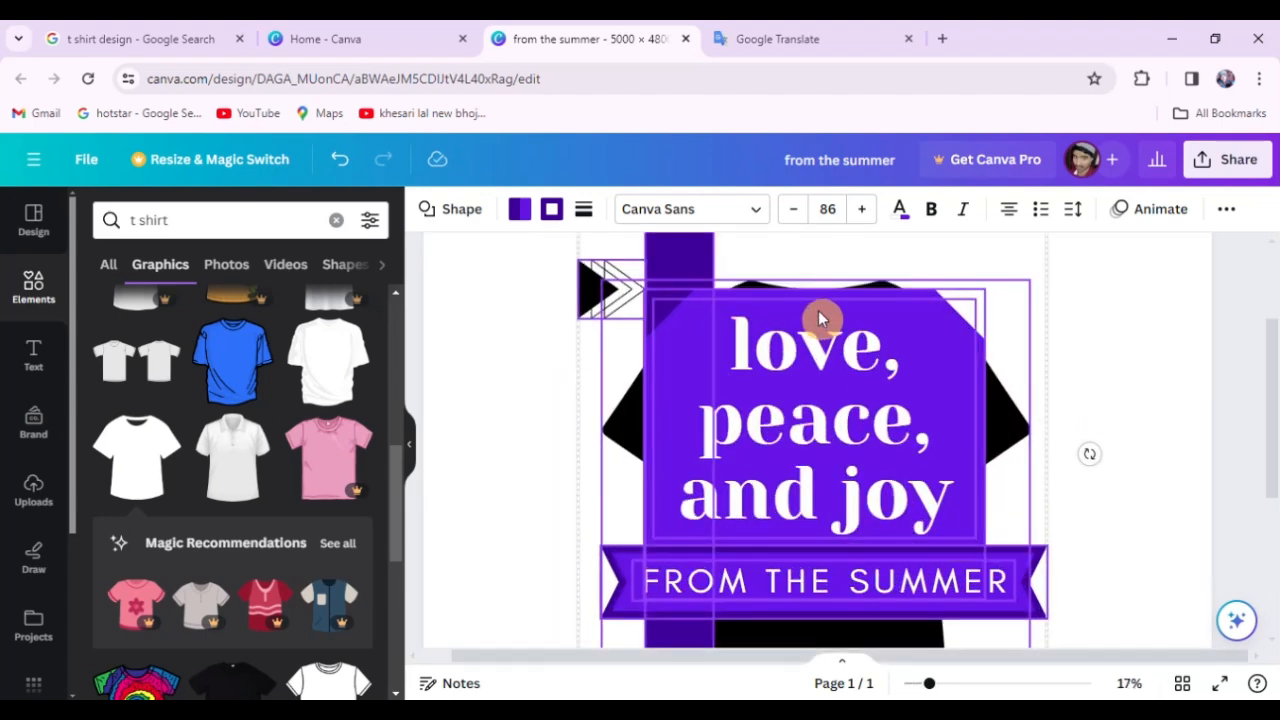
{"action": "scroll", "coordinate": [820, 323], "scroll_direction": "down", "scroll_amount": 2}
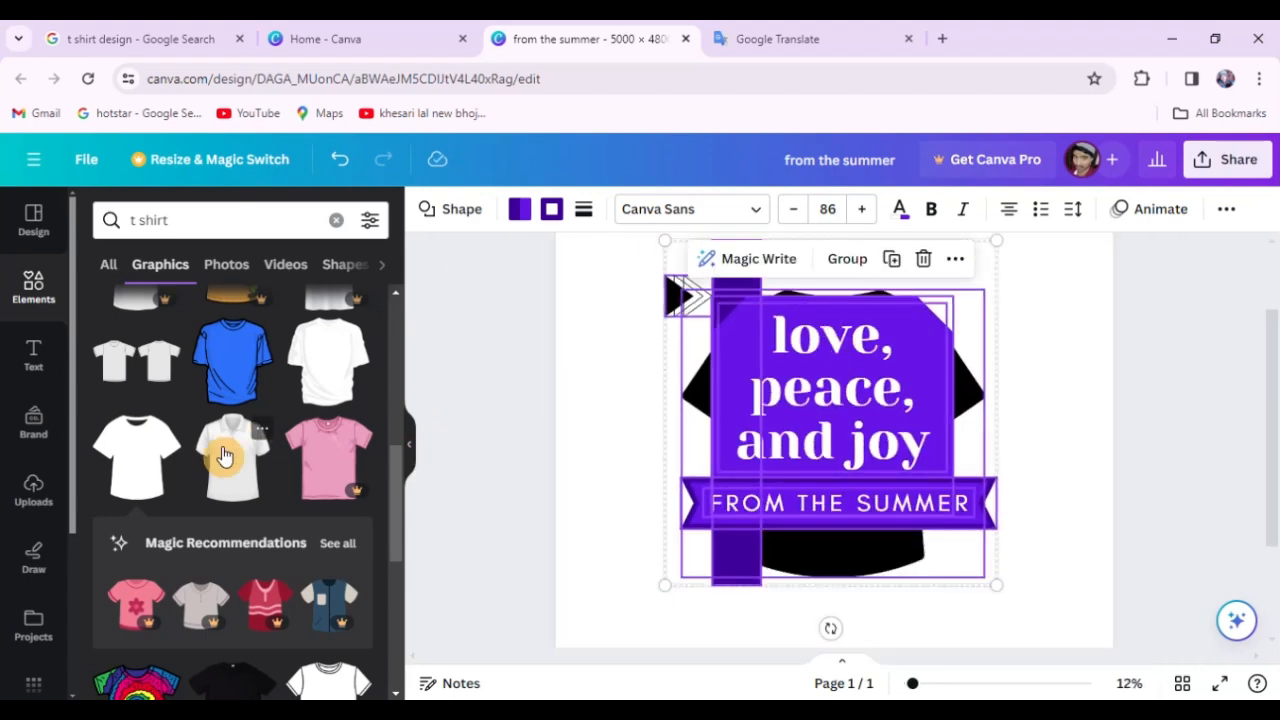
{"action": "scroll", "coordinate": [224, 456], "scroll_direction": "down", "scroll_amount": 3}
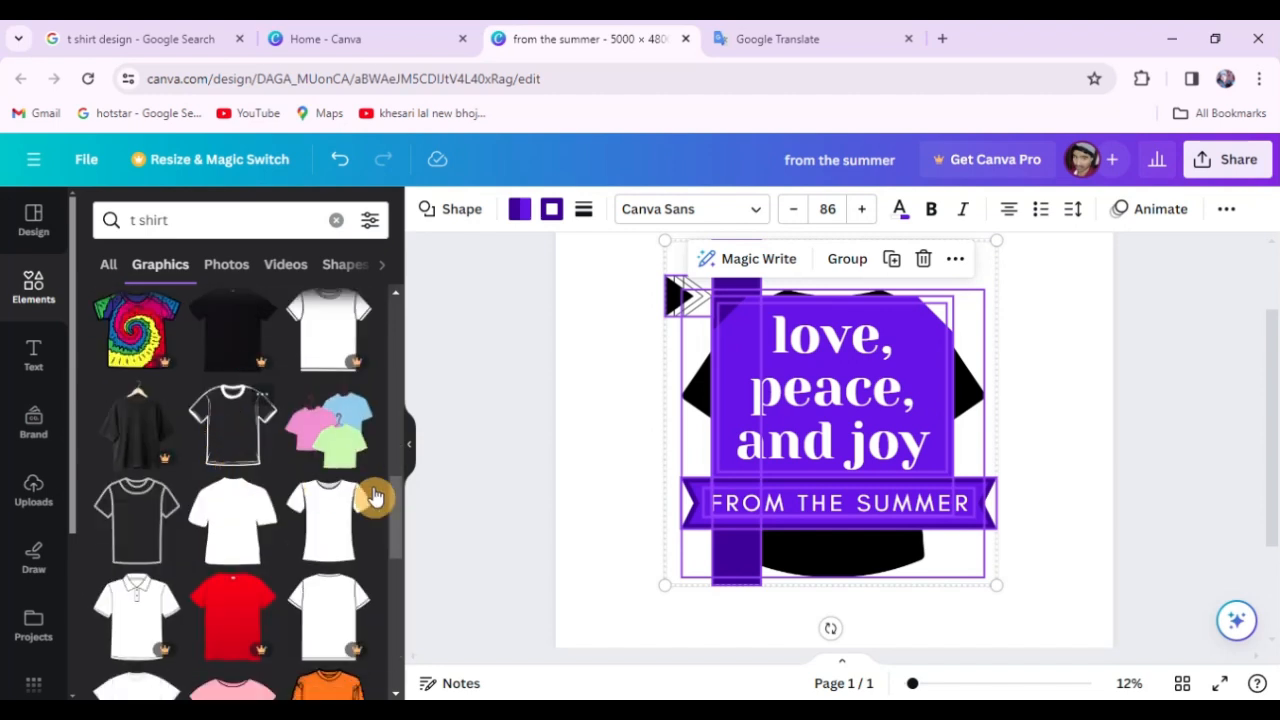
{"action": "left_click", "coordinate": [1157, 376]}
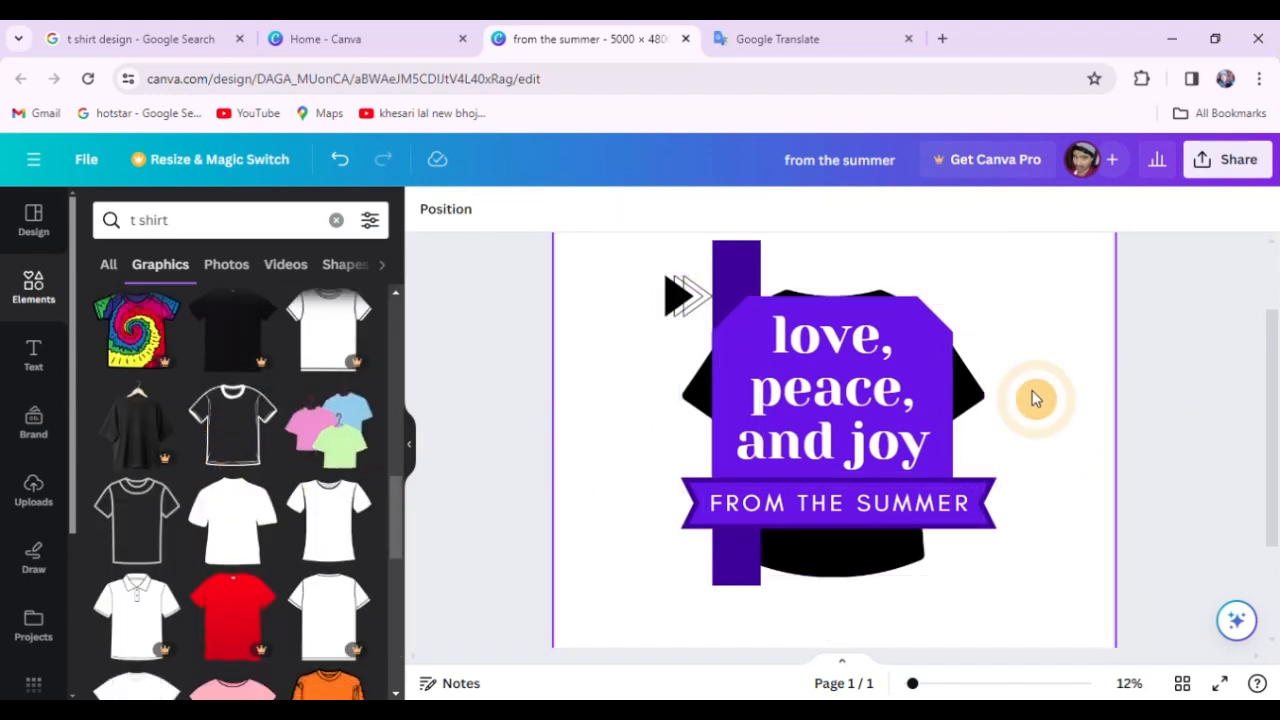
{"action": "left_click", "coordinate": [975, 382]}
{"action": "left_click_drag", "start_coordinate": [980, 386], "coordinate": [1100, 405]}
{"action": "key", "text": "ctrl+z"}
Step: Enlarge only the black T-shirt graphic until it nearly fills the page and center it behind the design
{"action": "scroll", "coordinate": [820, 450], "scroll_direction": "down", "scroll_amount": 2}
{"action": "scroll", "coordinate": [795, 490], "scroll_direction": "up", "scroll_amount": 3}
{"action": "scroll", "coordinate": [785, 460], "scroll_direction": "down", "scroll_amount": 2}
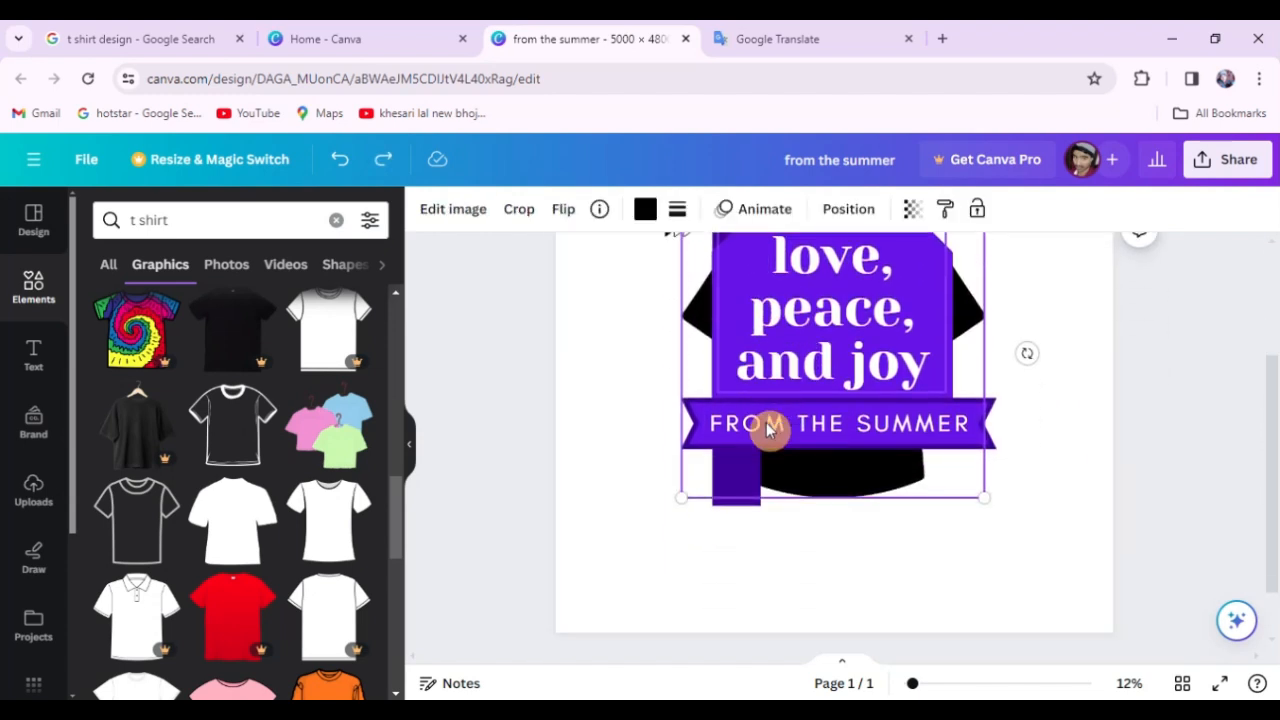
{"action": "scroll", "coordinate": [775, 425], "scroll_direction": "up", "scroll_amount": 2}
{"action": "scroll", "coordinate": [920, 425], "scroll_direction": "down", "scroll_amount": 1}
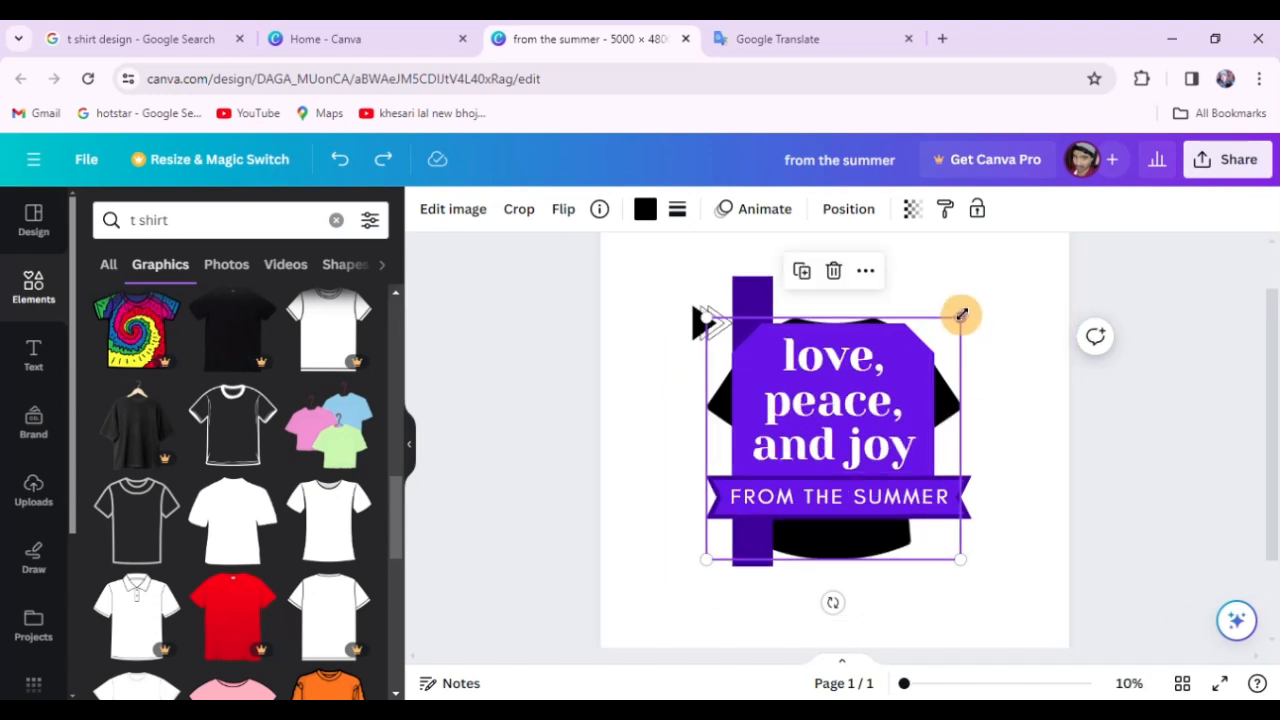
{"action": "left_click_drag", "start_coordinate": [962, 317], "coordinate": [1052, 254]}
{"action": "left_click_drag", "start_coordinate": [986, 346], "coordinate": [986, 331]}
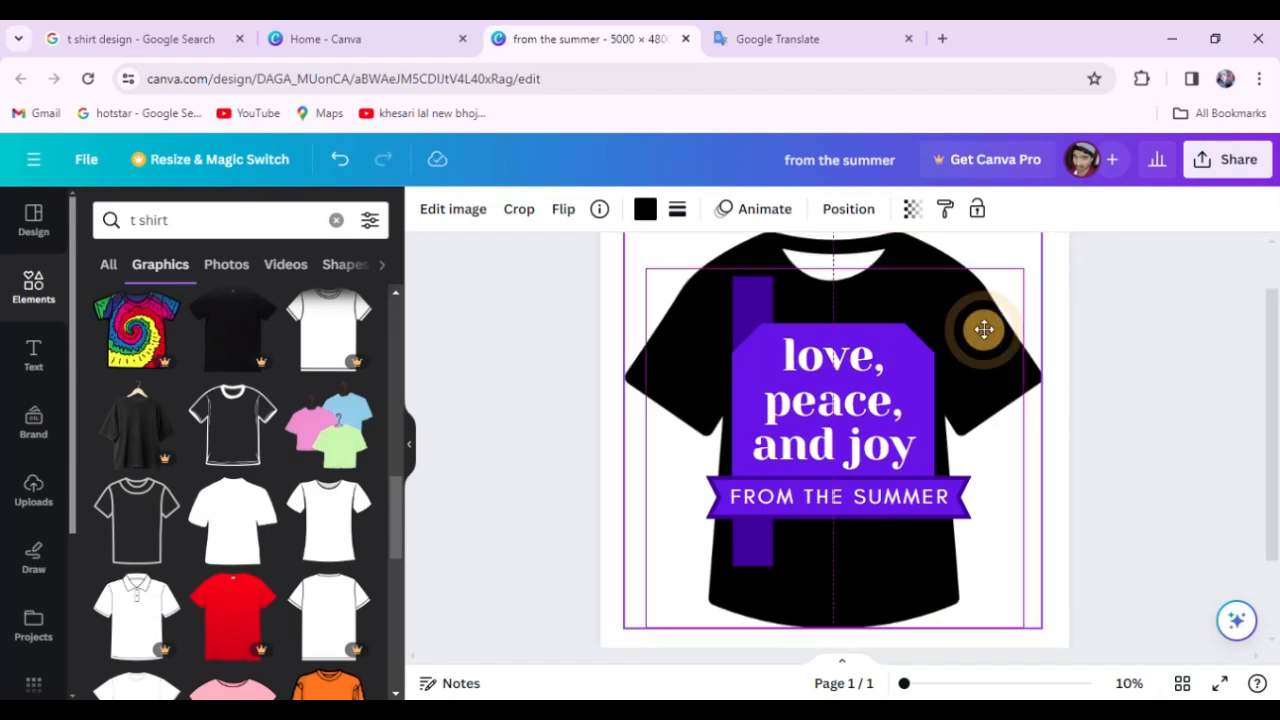
{"action": "scroll", "coordinate": [785, 445], "scroll_direction": "up", "scroll_amount": 1}
{"action": "scroll", "coordinate": [767, 588], "scroll_direction": "down", "scroll_amount": 1}
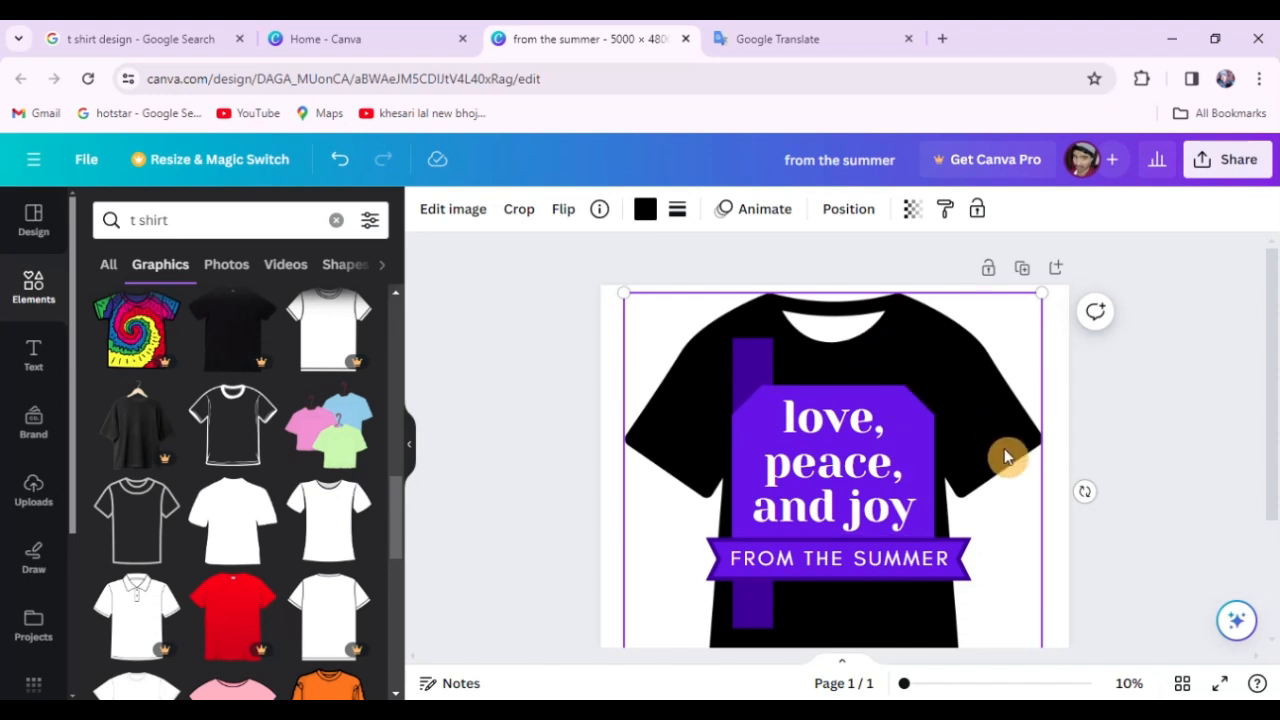
Step: Select the T-shirt together with the design on it and scale both down, centered with a margin around them
{"action": "scroll", "coordinate": [1000, 350], "scroll_direction": "down", "scroll_amount": 1}
{"action": "left_click_drag", "start_coordinate": [932, 407], "coordinate": [712, 560]}
{"action": "scroll", "coordinate": [800, 474], "scroll_direction": "up", "scroll_amount": 1}
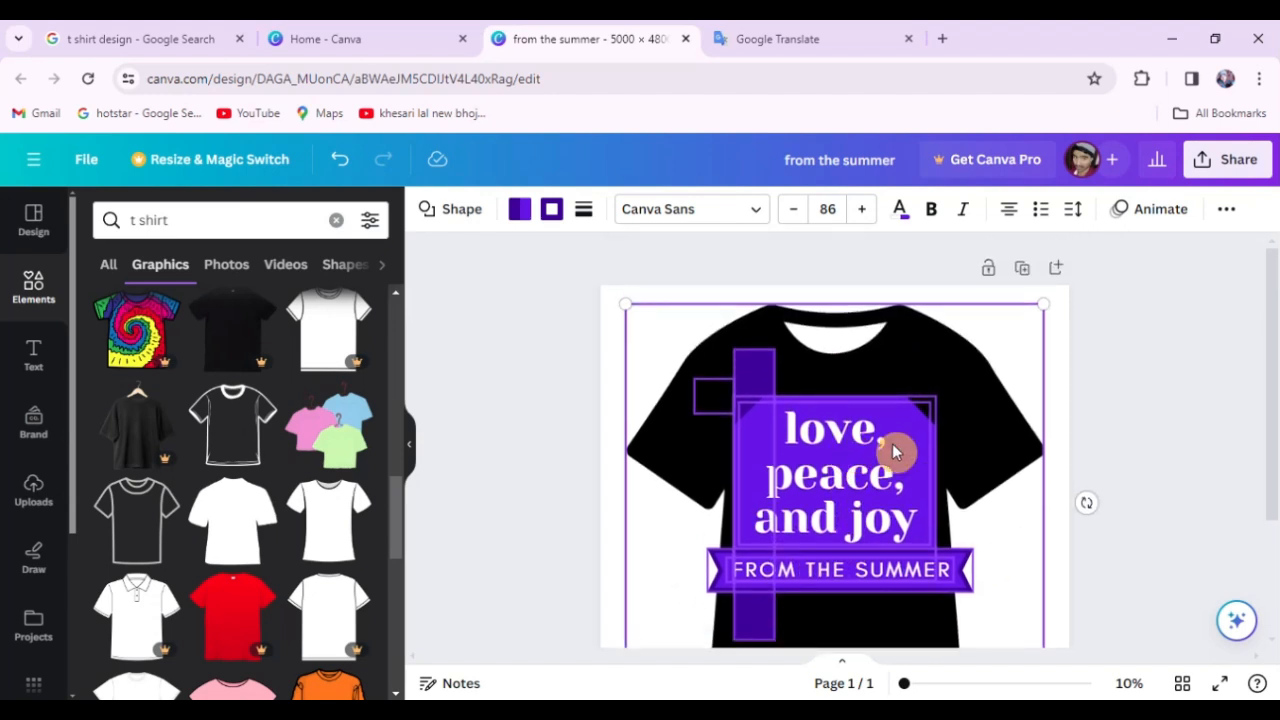
{"action": "left_click_drag", "start_coordinate": [1042, 306], "coordinate": [1009, 363]}
{"action": "scroll", "coordinate": [993, 350], "scroll_direction": "down", "scroll_amount": 2}
{"action": "scroll", "coordinate": [990, 351], "scroll_direction": "up", "scroll_amount": 2}
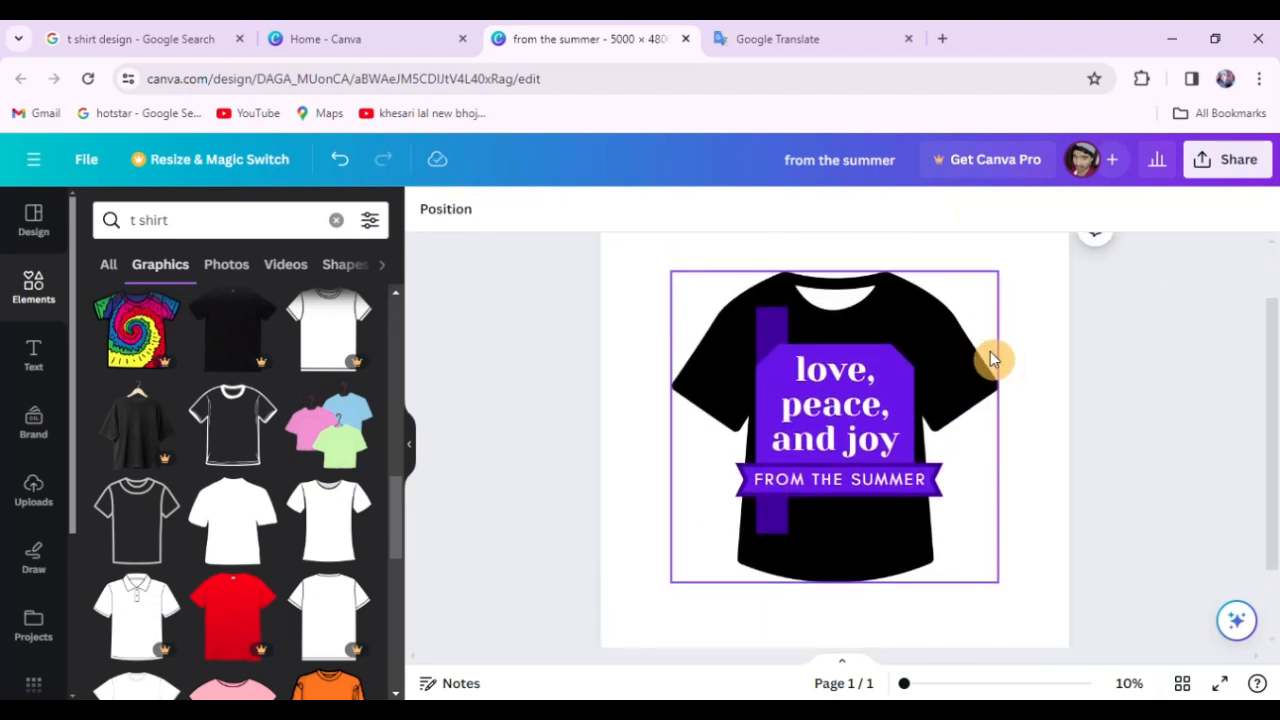
Step: Select the heading, octagon, banner, strip and arrow without the T-shirt, shift them lower on the chest and scale them down slightly
{"action": "scroll", "coordinate": [1074, 366], "scroll_direction": "up", "scroll_amount": 2}
{"action": "scroll", "coordinate": [1076, 372], "scroll_direction": "down", "scroll_amount": 1}
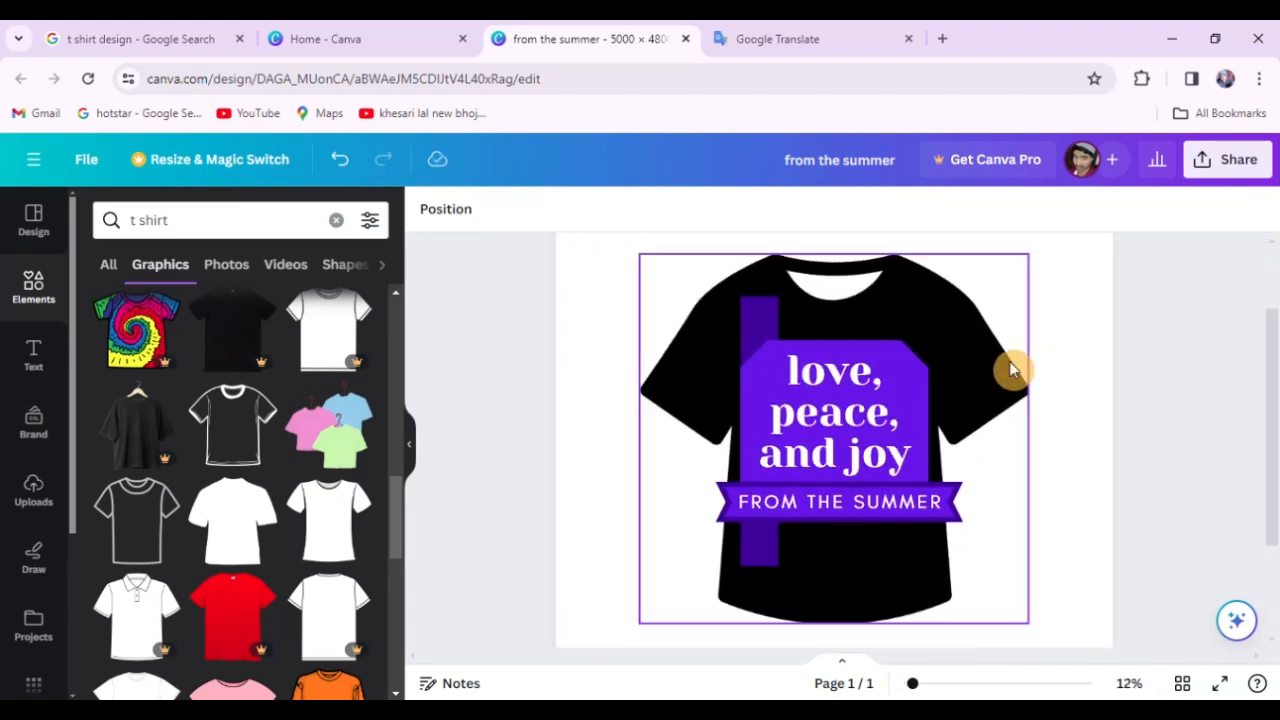
{"action": "left_click_drag", "start_coordinate": [637, 373], "coordinate": [1001, 377]}
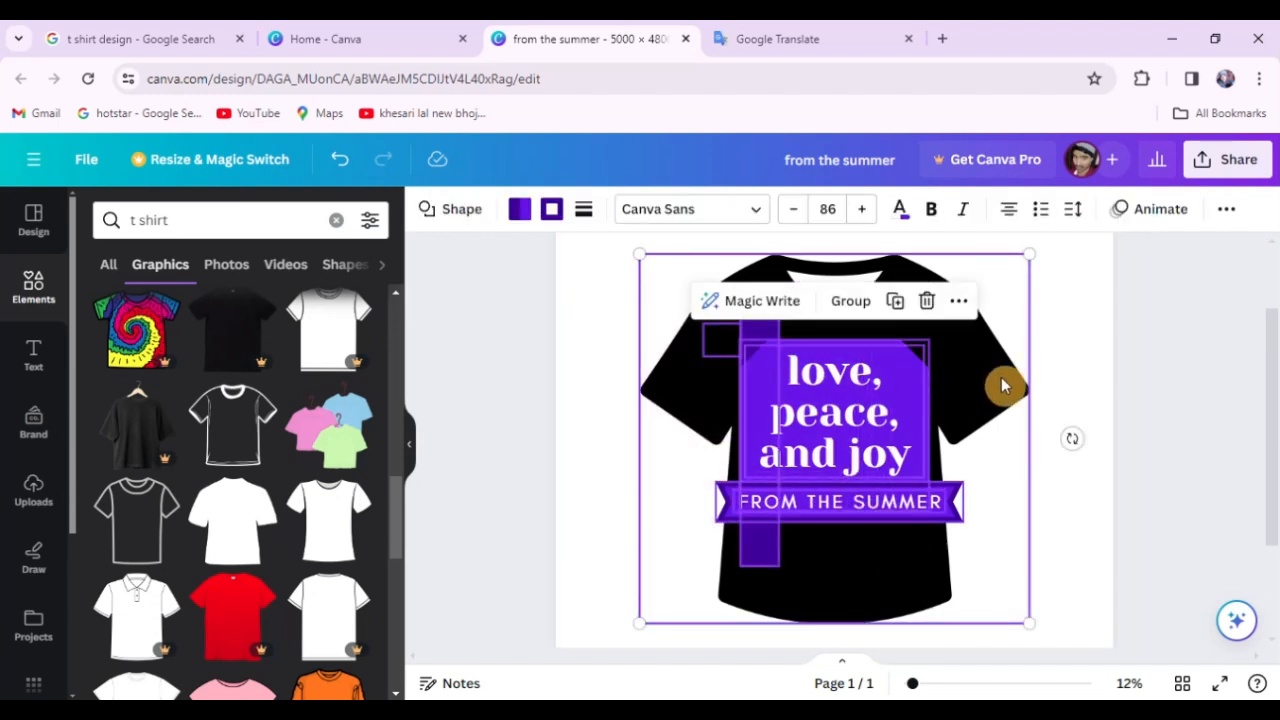
{"action": "left_click_drag", "start_coordinate": [853, 377], "coordinate": [858, 430]}
{"action": "left_click_drag", "start_coordinate": [962, 347], "coordinate": [944, 369]}
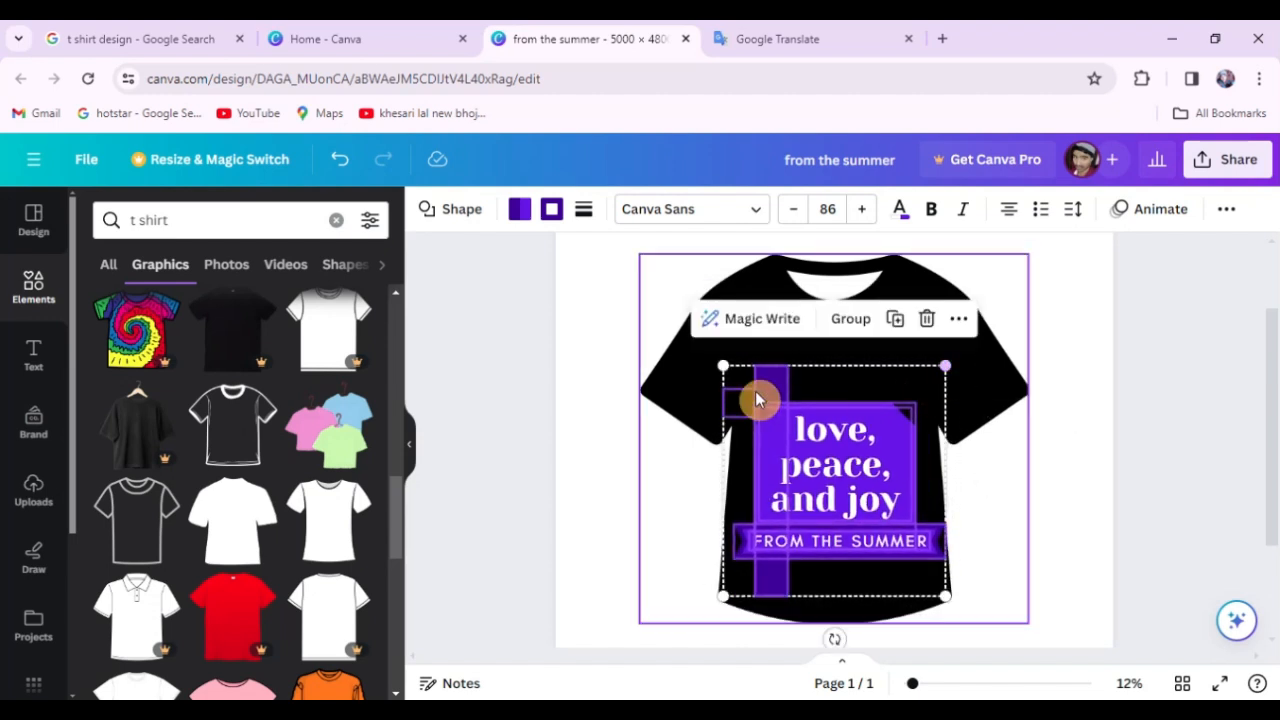
Step: Recolor the small arrow graphic beside the vertical strip to bright purple #5e17eb
{"action": "left_click", "coordinate": [600, 360]}
{"action": "left_click", "coordinate": [734, 401]}
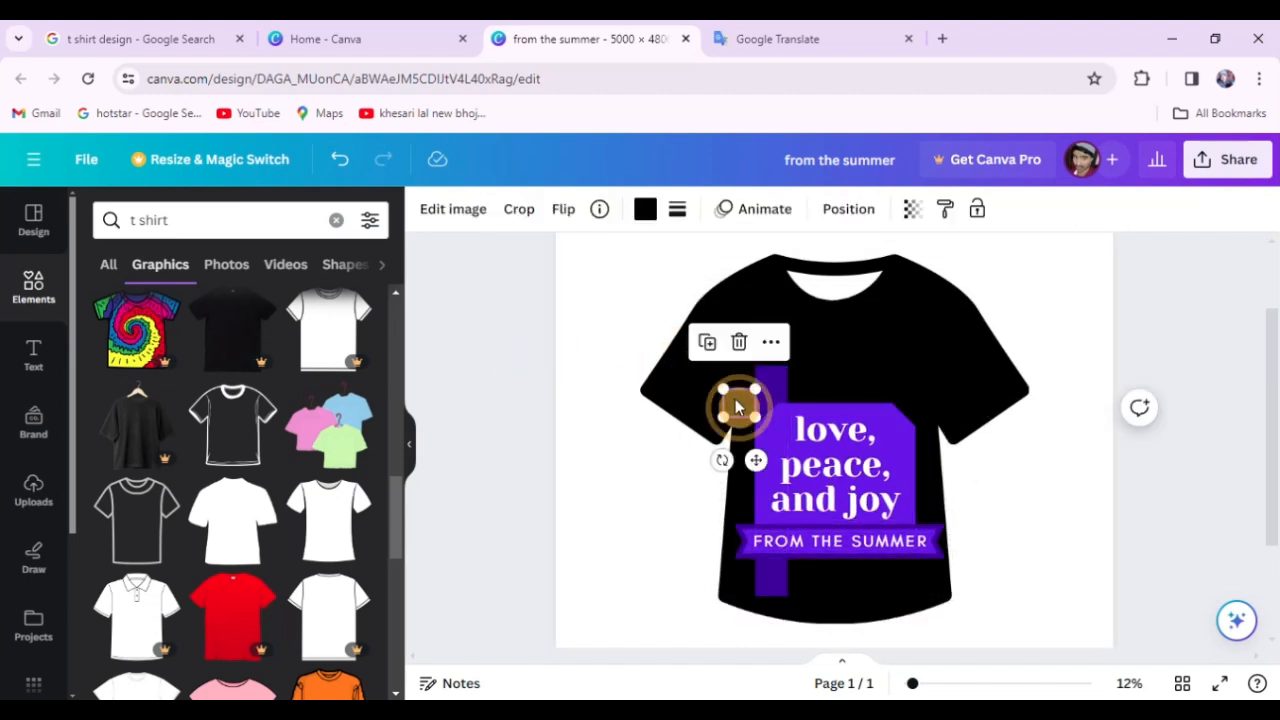
{"action": "left_click", "coordinate": [646, 210]}
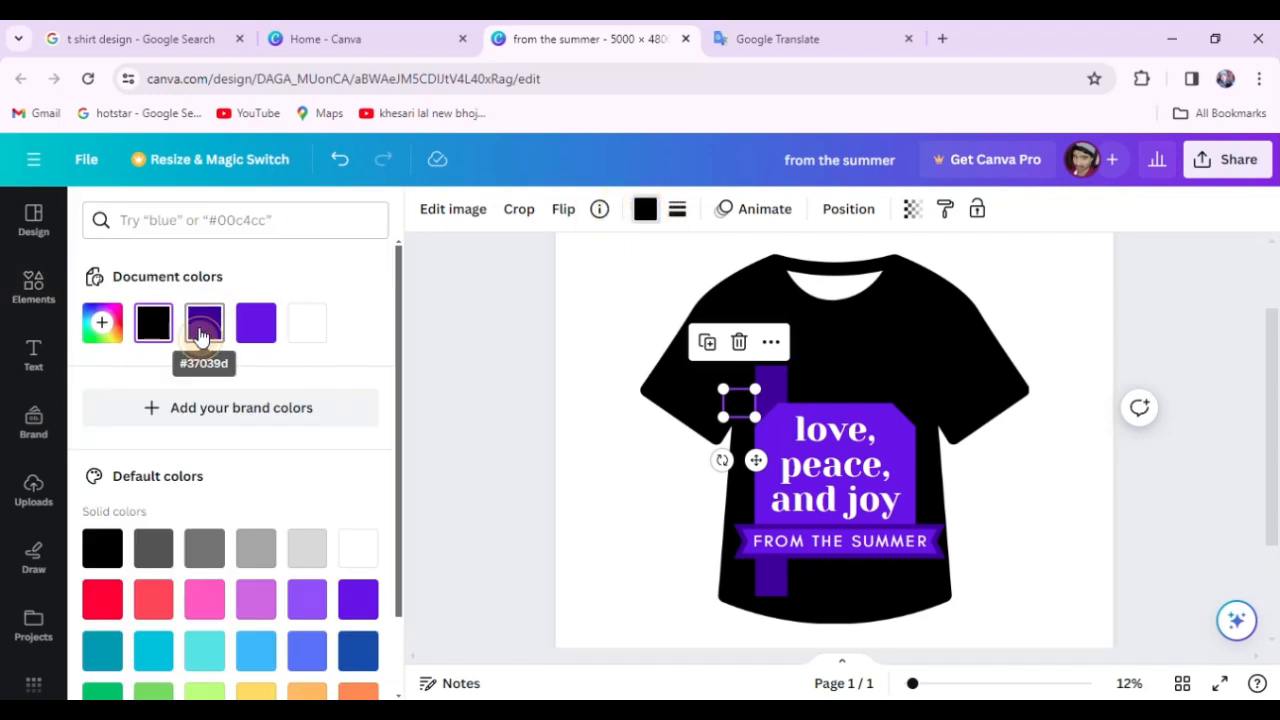
{"action": "left_click", "coordinate": [201, 335]}
{"action": "left_click", "coordinate": [257, 330]}
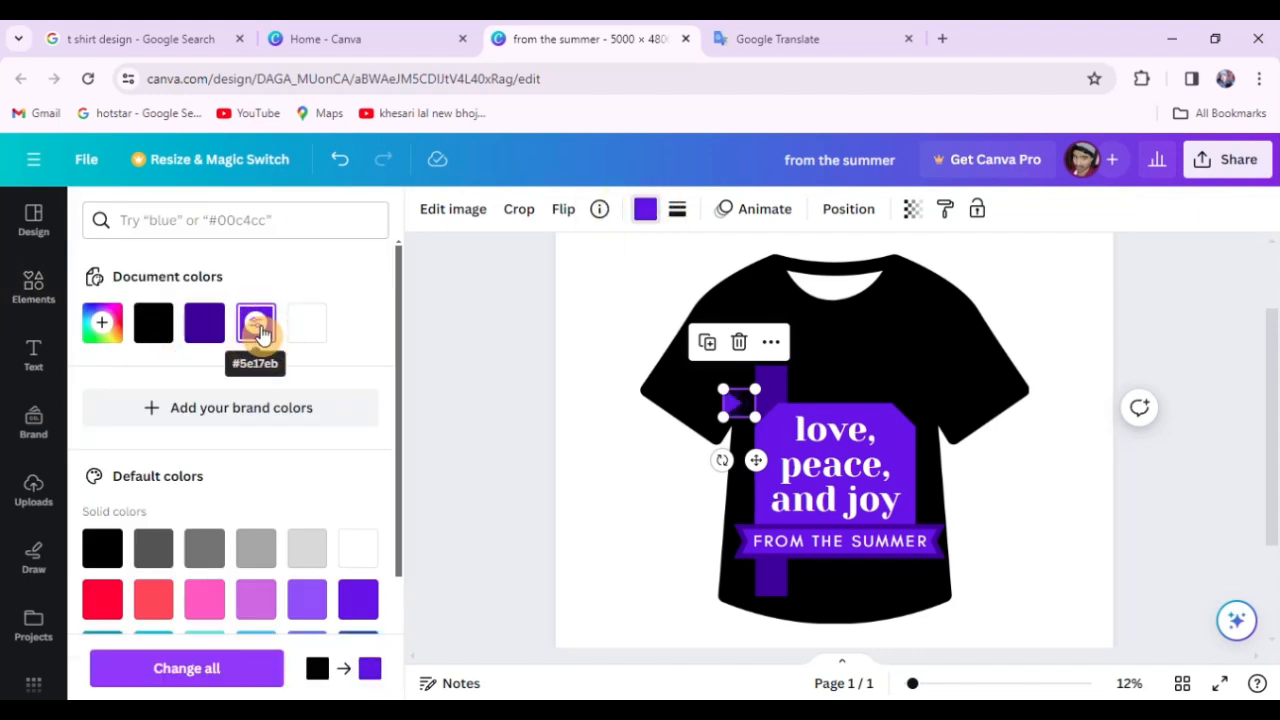
{"action": "left_click", "coordinate": [678, 211]}
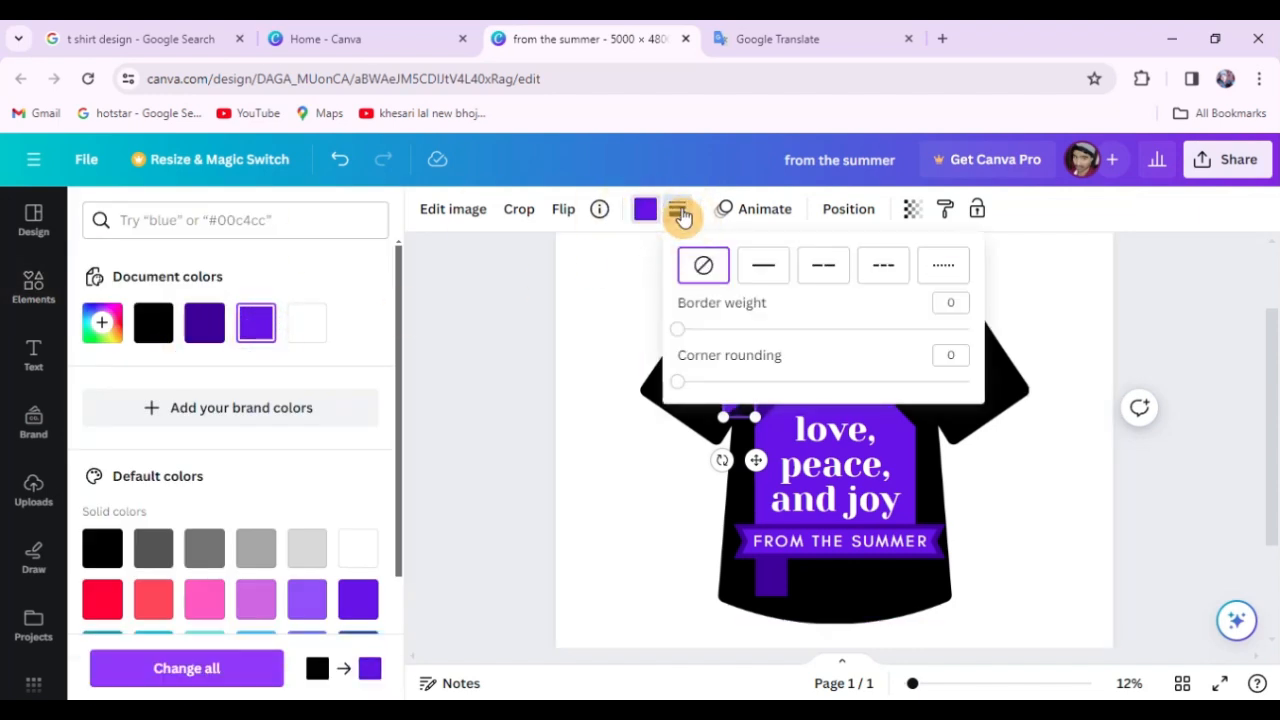
{"action": "left_click", "coordinate": [509, 351]}
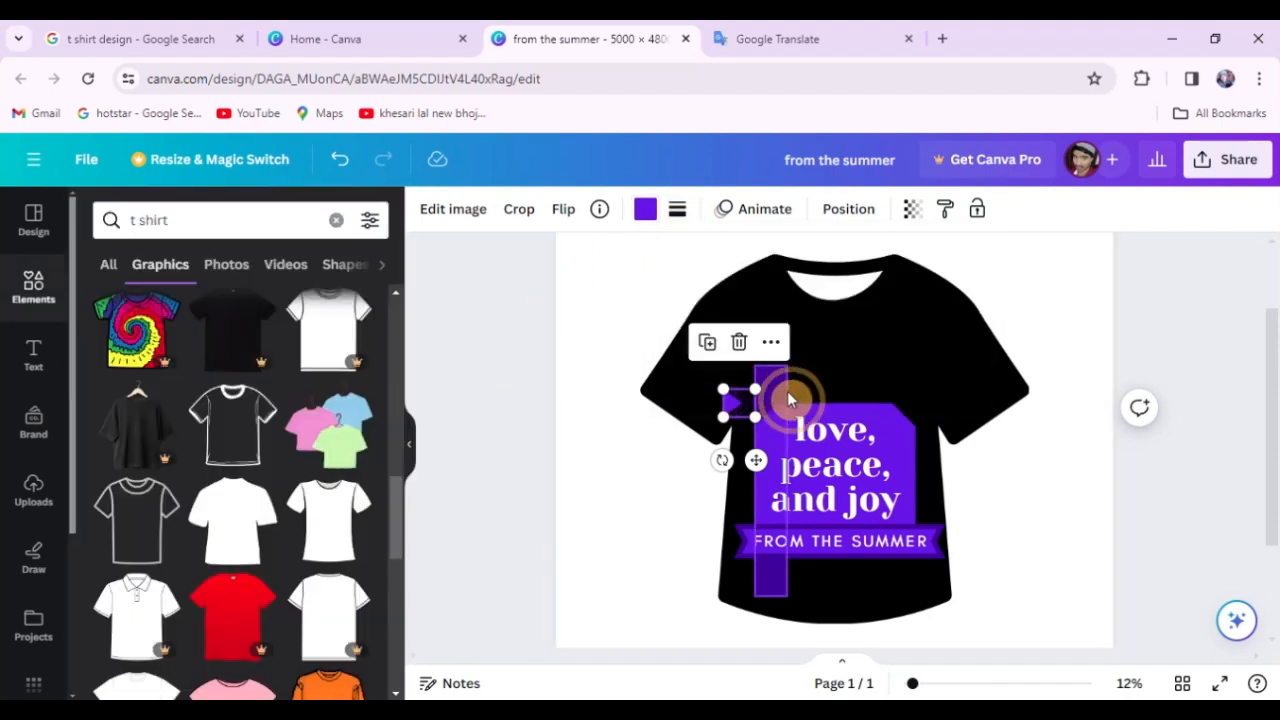
{"action": "scroll", "coordinate": [775, 400], "scroll_direction": "up", "scroll_amount": 3, "text": "ctrl"}
{"action": "scroll", "coordinate": [765, 418], "scroll_direction": "up", "scroll_amount": 3, "text": "ctrl"}
{"action": "scroll", "coordinate": [700, 374], "scroll_direction": "down", "scroll_amount": 5, "text": "ctrl"}
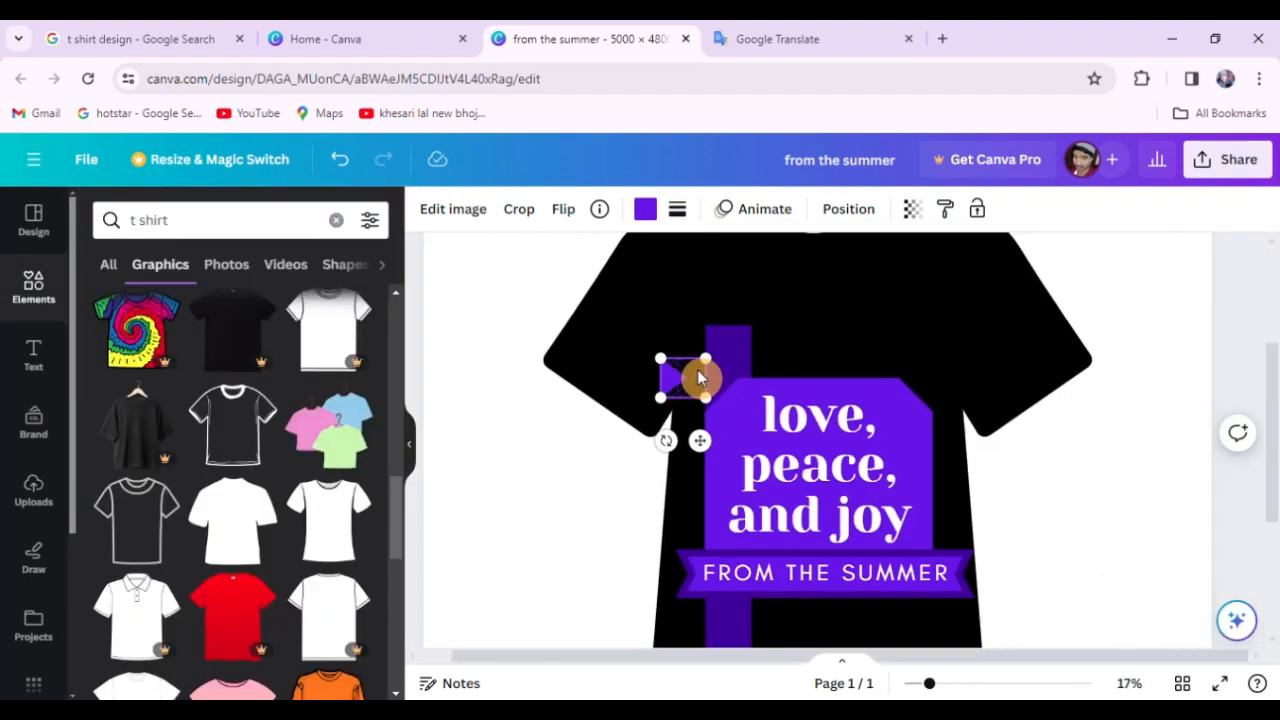
{"action": "left_click", "coordinate": [459, 320]}
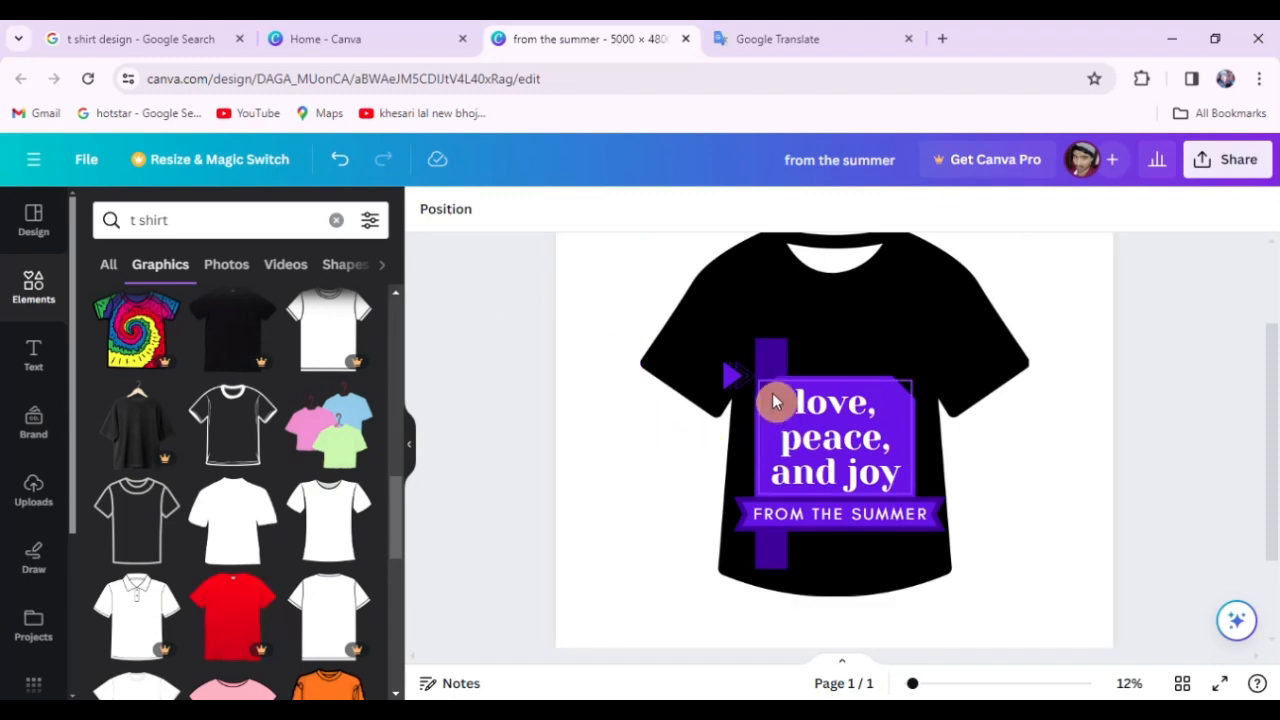
Step: Move the arrow graphic below the ribbon banner, right beside the lower end of the vertical strip
{"action": "left_click_drag", "start_coordinate": [738, 381], "coordinate": [800, 545]}
{"action": "scroll", "coordinate": [834, 566], "scroll_direction": "up", "scroll_amount": 5}
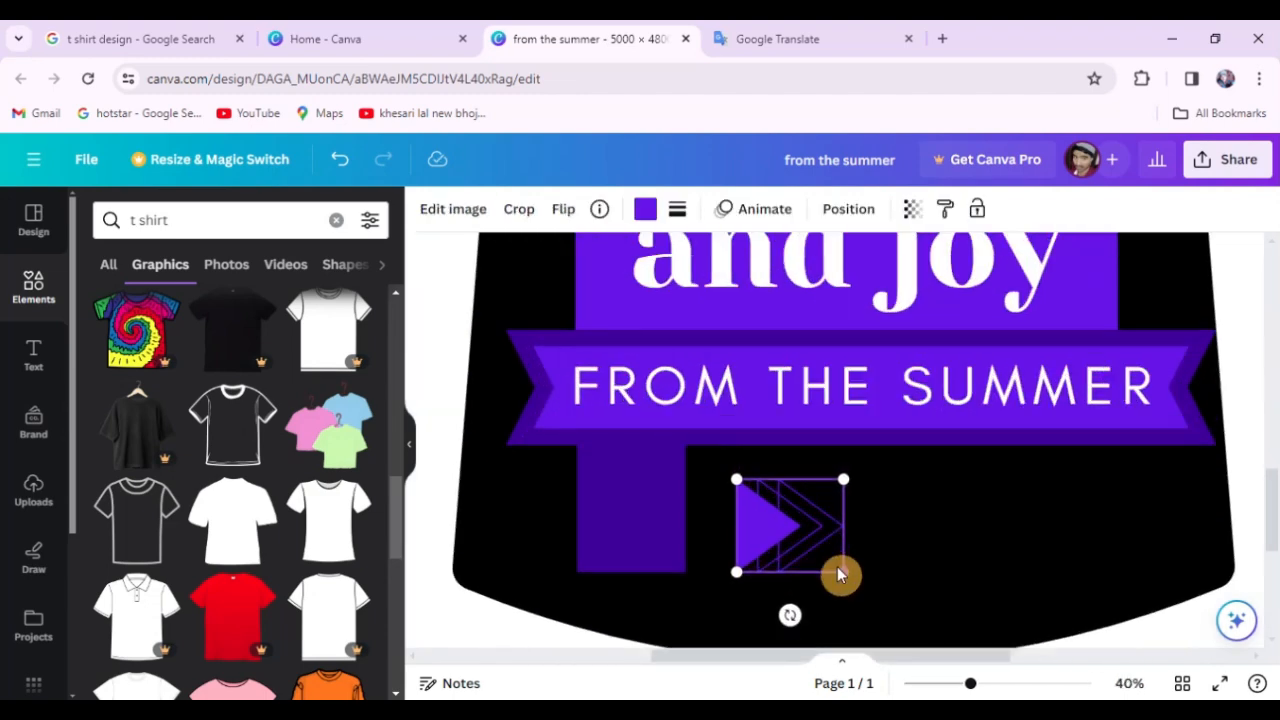
{"action": "scroll", "coordinate": [843, 563], "scroll_direction": "down", "scroll_amount": 2}
{"action": "scroll", "coordinate": [620, 487], "scroll_direction": "down", "scroll_amount": 3}
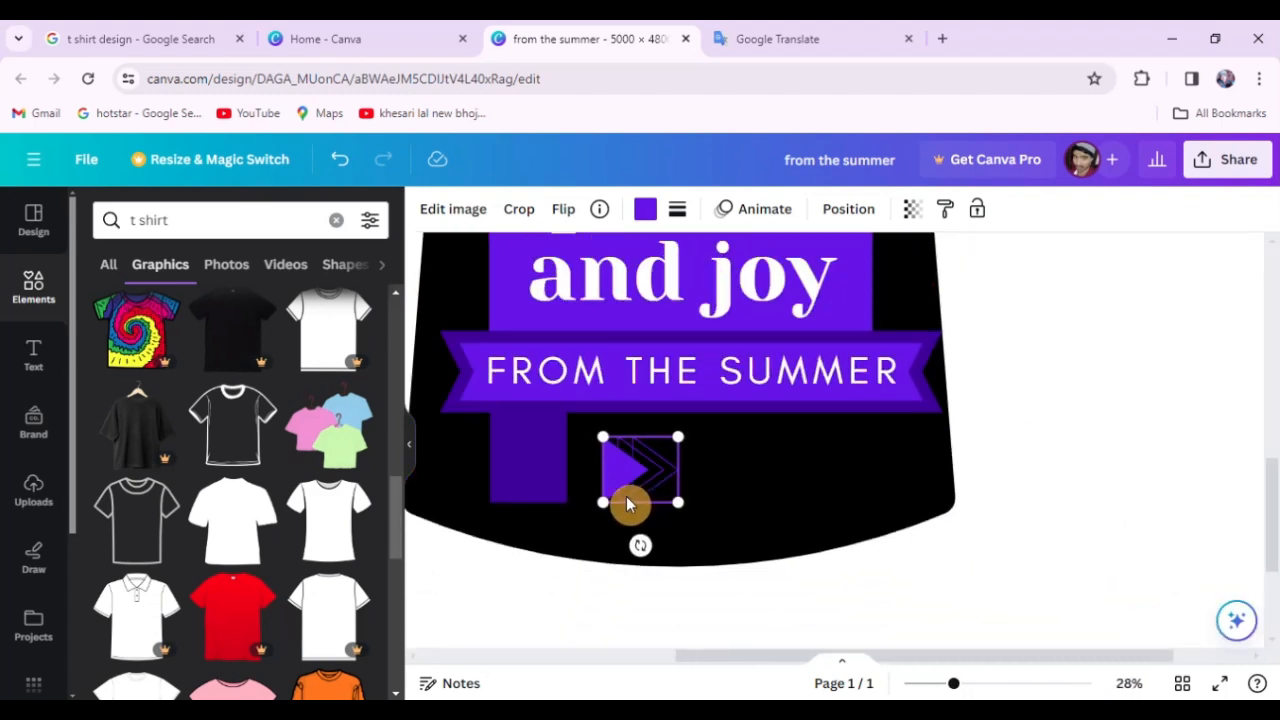
{"action": "scroll", "coordinate": [637, 496], "scroll_direction": "up", "scroll_amount": 6}
{"action": "left_click_drag", "start_coordinate": [791, 431], "coordinate": [675, 411]}
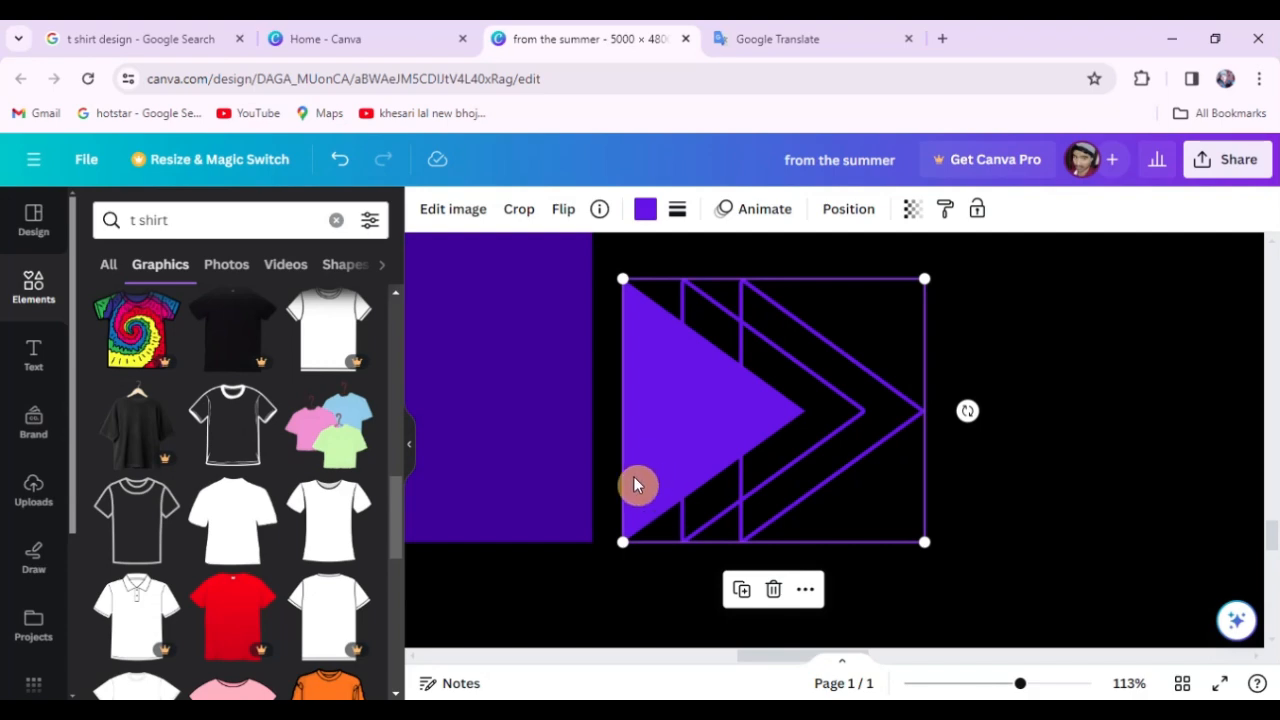
{"action": "scroll", "coordinate": [626, 477], "scroll_direction": "up", "scroll_amount": 3}
{"action": "scroll", "coordinate": [666, 483], "scroll_direction": "down", "scroll_amount": 6}
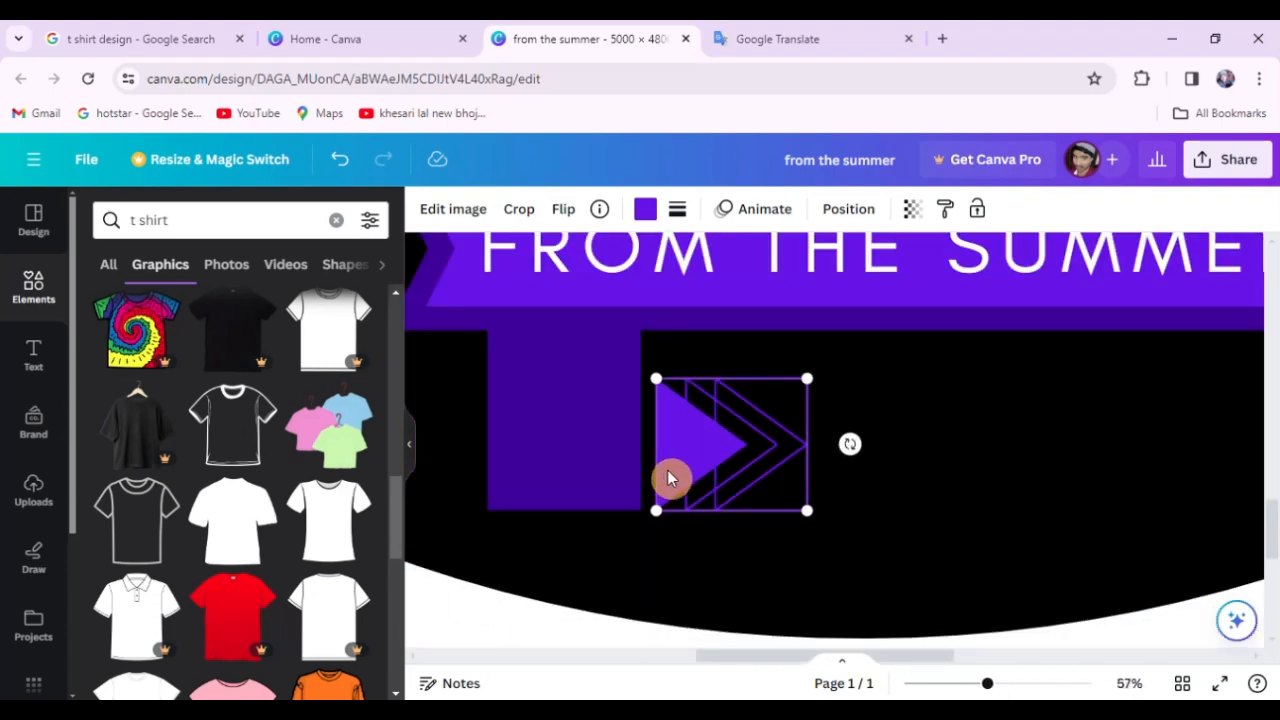
{"action": "scroll", "coordinate": [667, 470], "scroll_direction": "down", "scroll_amount": 4}
{"action": "scroll", "coordinate": [557, 435], "scroll_direction": "down", "scroll_amount": 1}
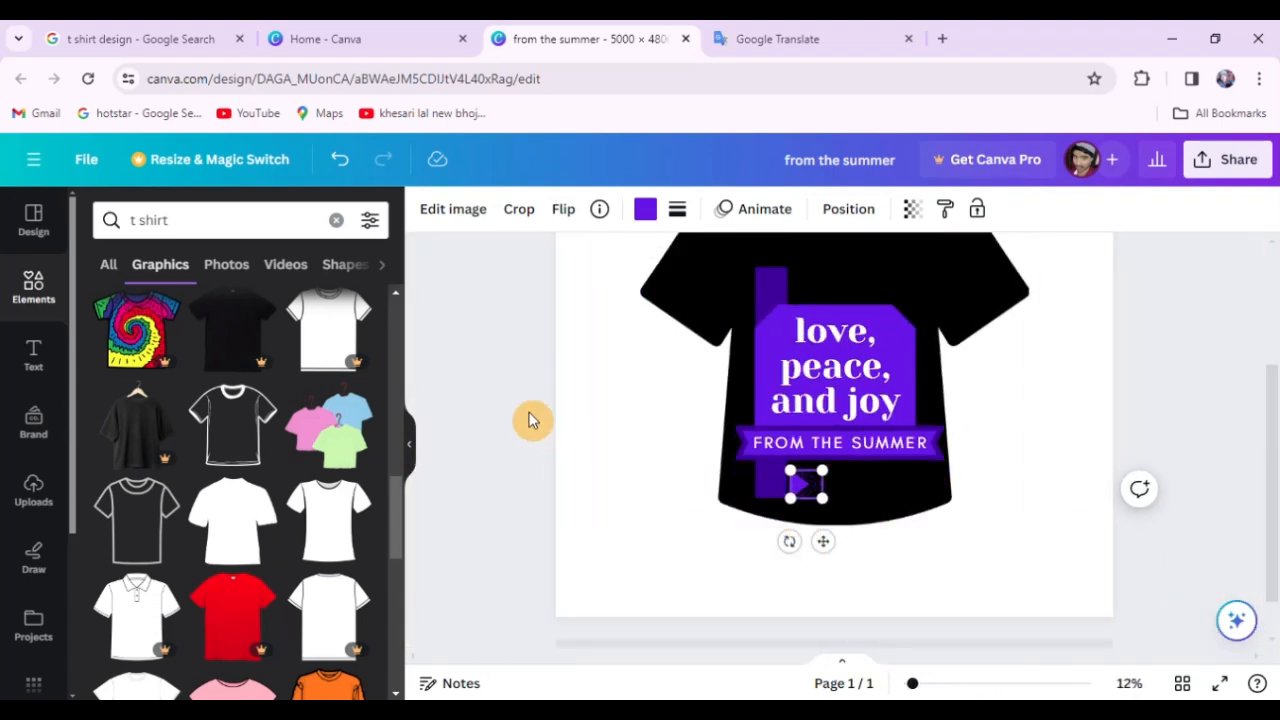
{"action": "left_click", "coordinate": [557, 435]}
{"action": "scroll", "coordinate": [900, 470], "scroll_direction": "up", "scroll_amount": 1}
{"action": "scroll", "coordinate": [806, 600], "scroll_direction": "down", "scroll_amount": 1}
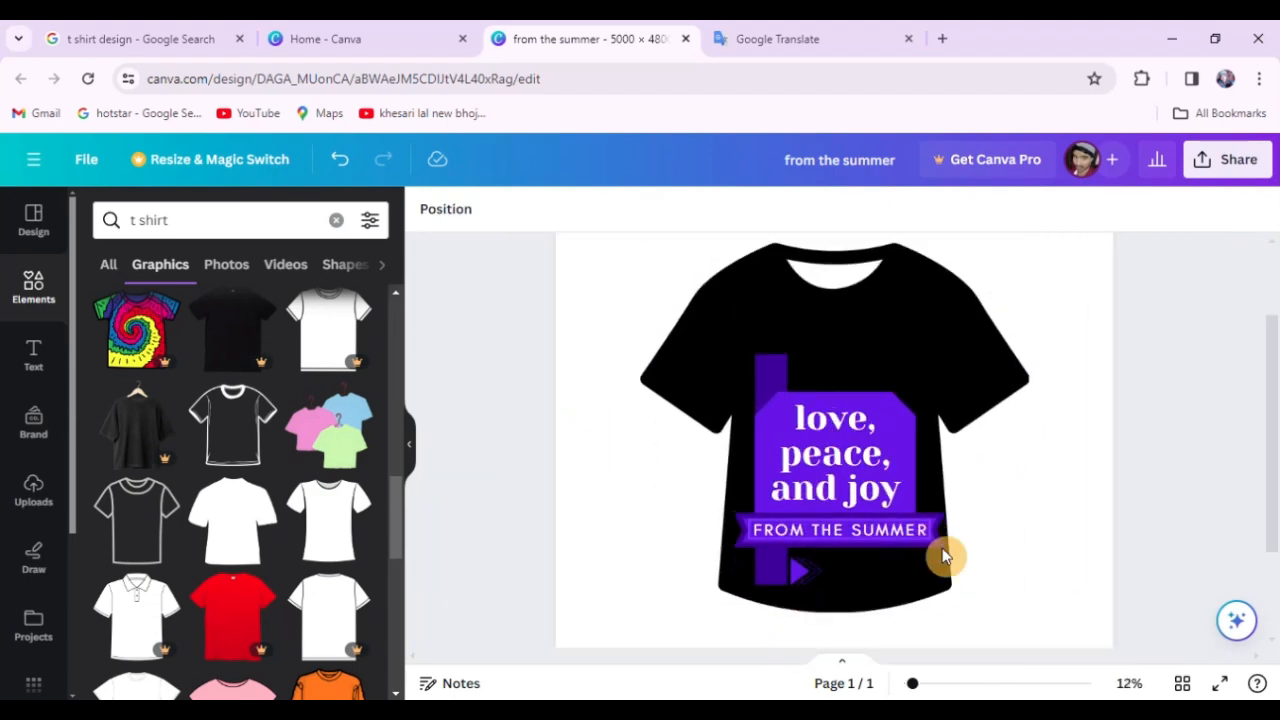
{"action": "scroll", "coordinate": [931, 541], "scroll_direction": "up", "scroll_amount": 3}
{"action": "left_click", "coordinate": [773, 443]}
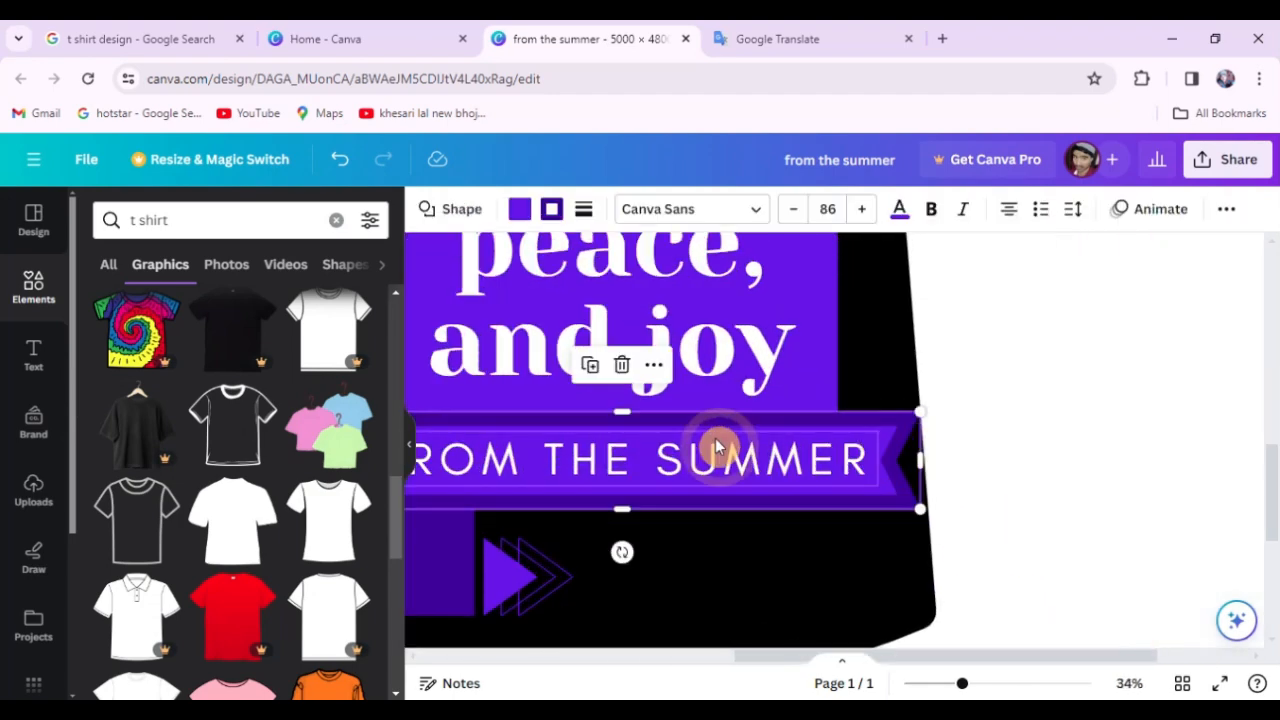
{"action": "scroll", "coordinate": [772, 542], "scroll_direction": "down", "scroll_amount": 2}
{"action": "scroll", "coordinate": [728, 520], "scroll_direction": "down", "scroll_amount": 2}
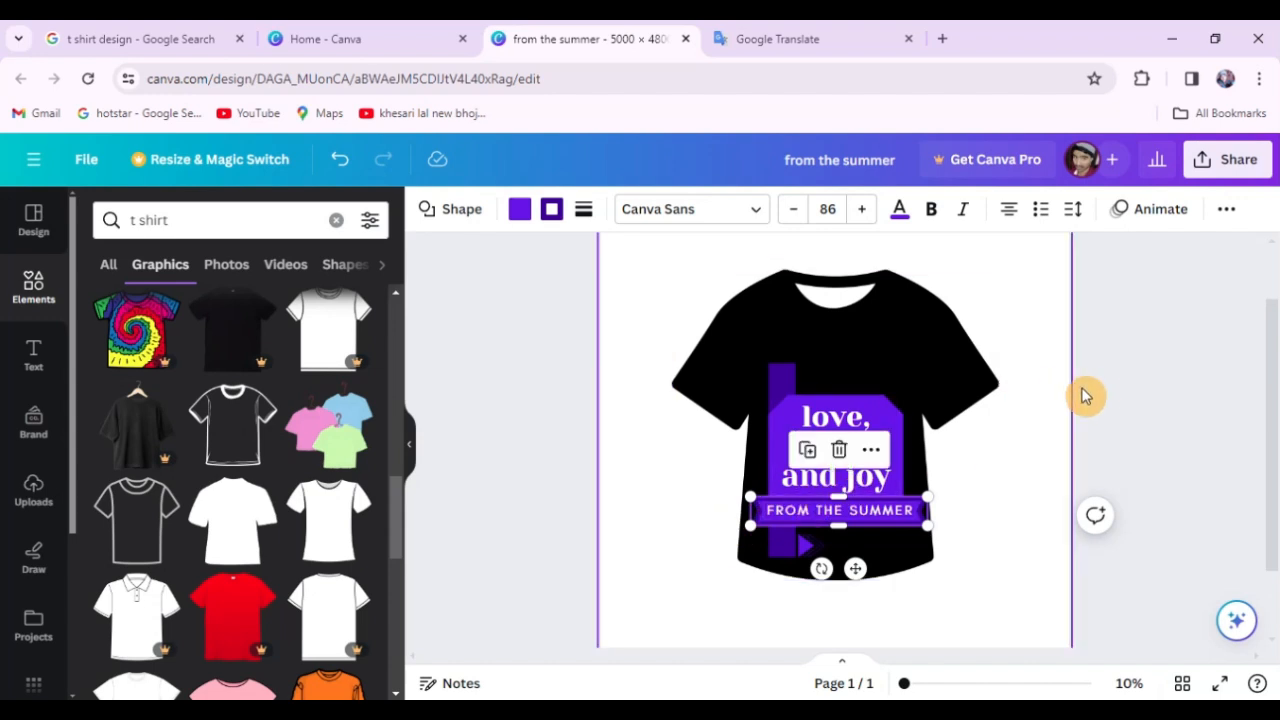
{"action": "left_click", "coordinate": [1188, 368]}
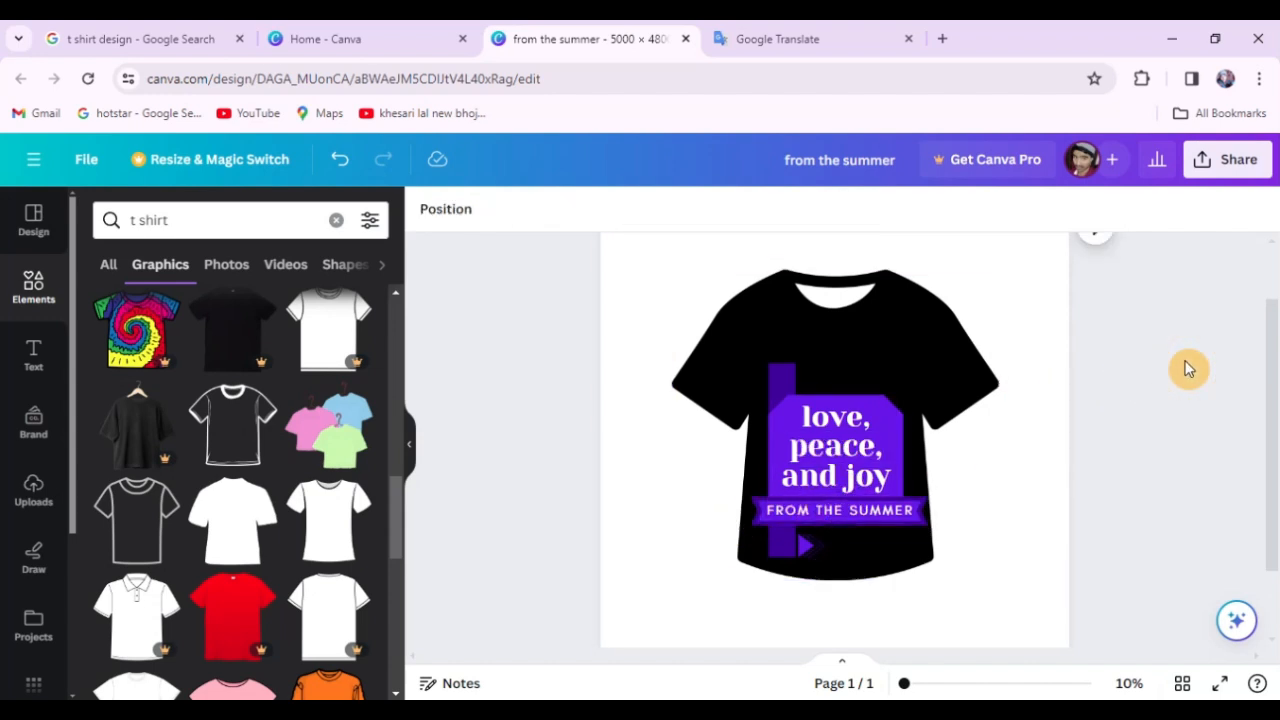
{"action": "left_click", "coordinate": [923, 336]}
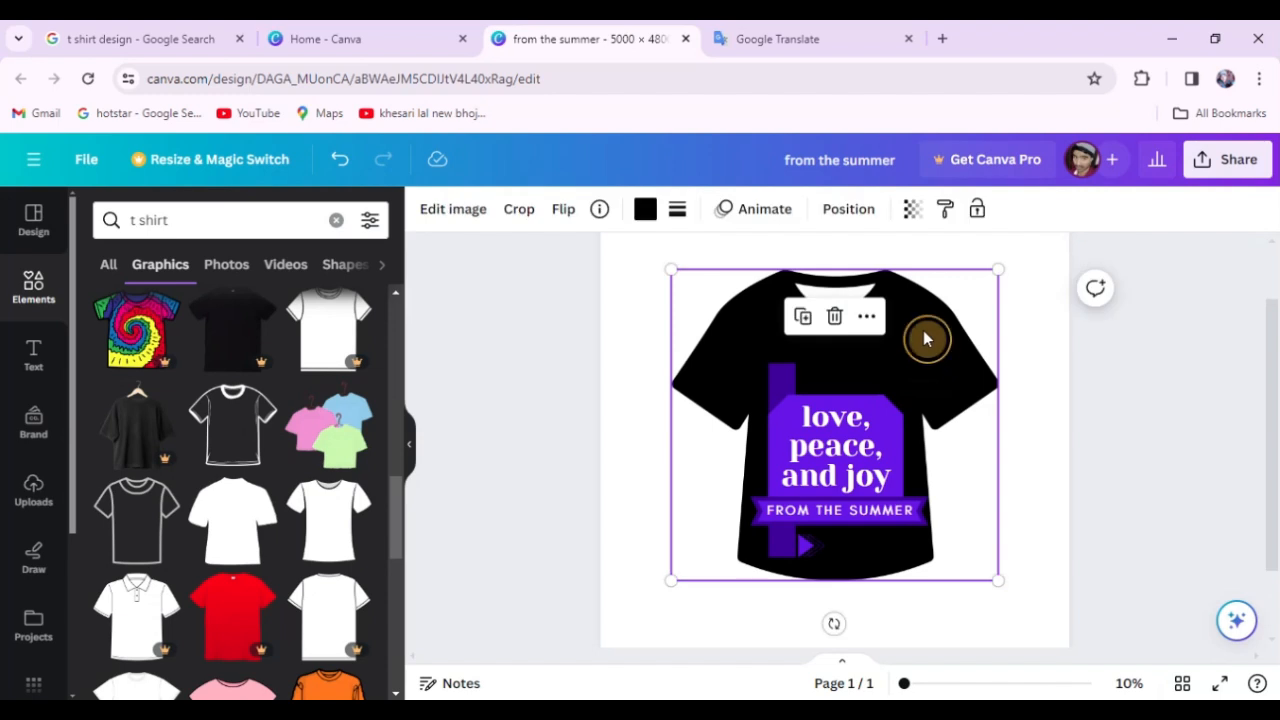
{"action": "left_click", "coordinate": [1198, 413]}
{"action": "key", "text": "ctrl+z"}
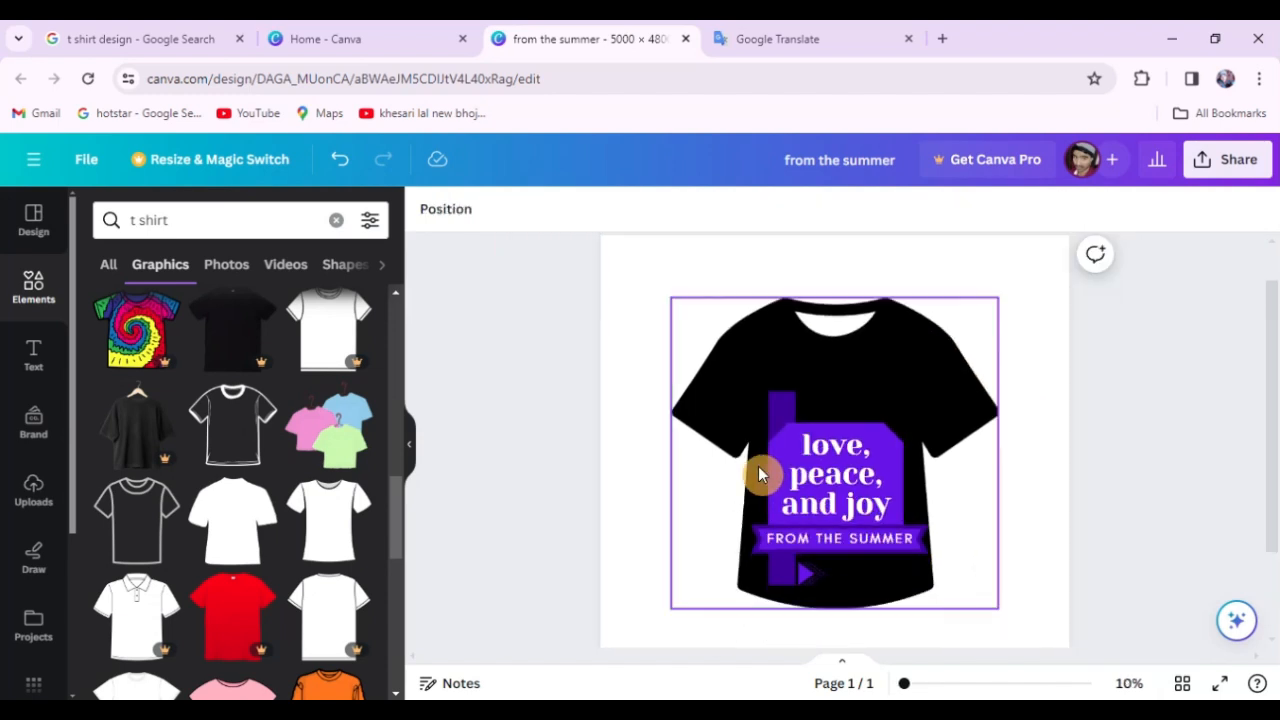
{"action": "left_click", "coordinate": [912, 371]}
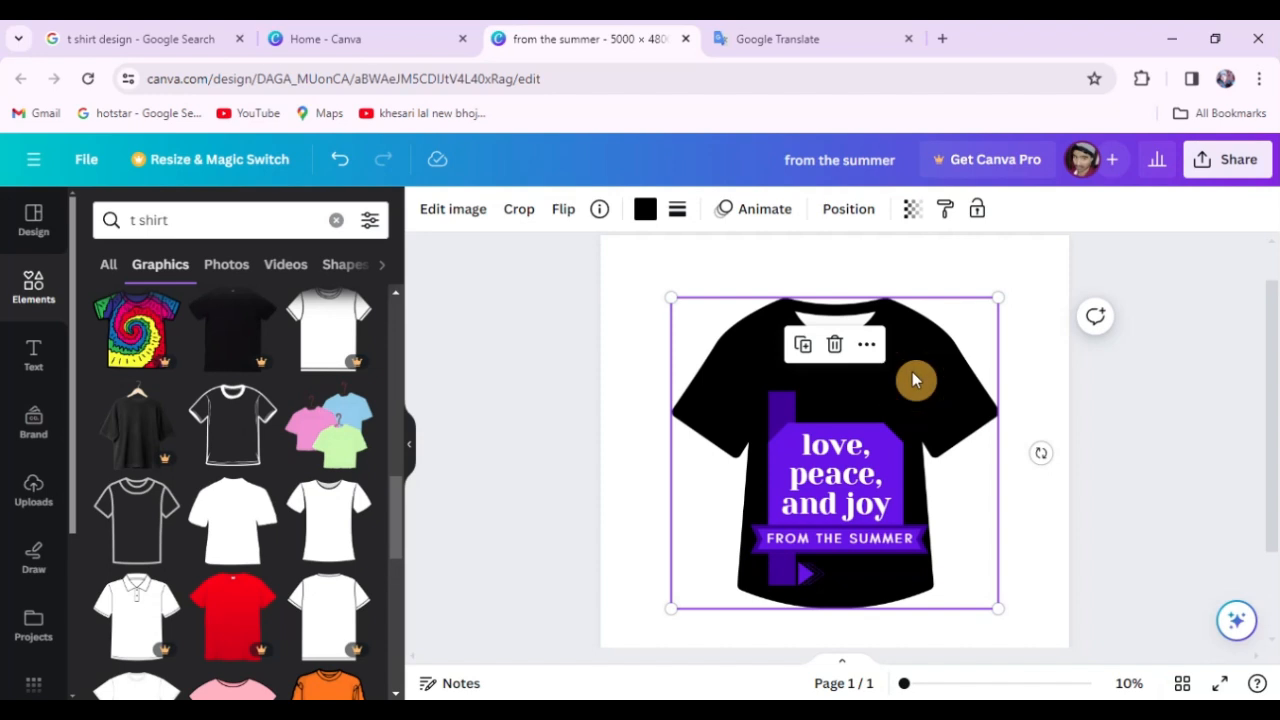
{"action": "left_click", "coordinate": [626, 306]}
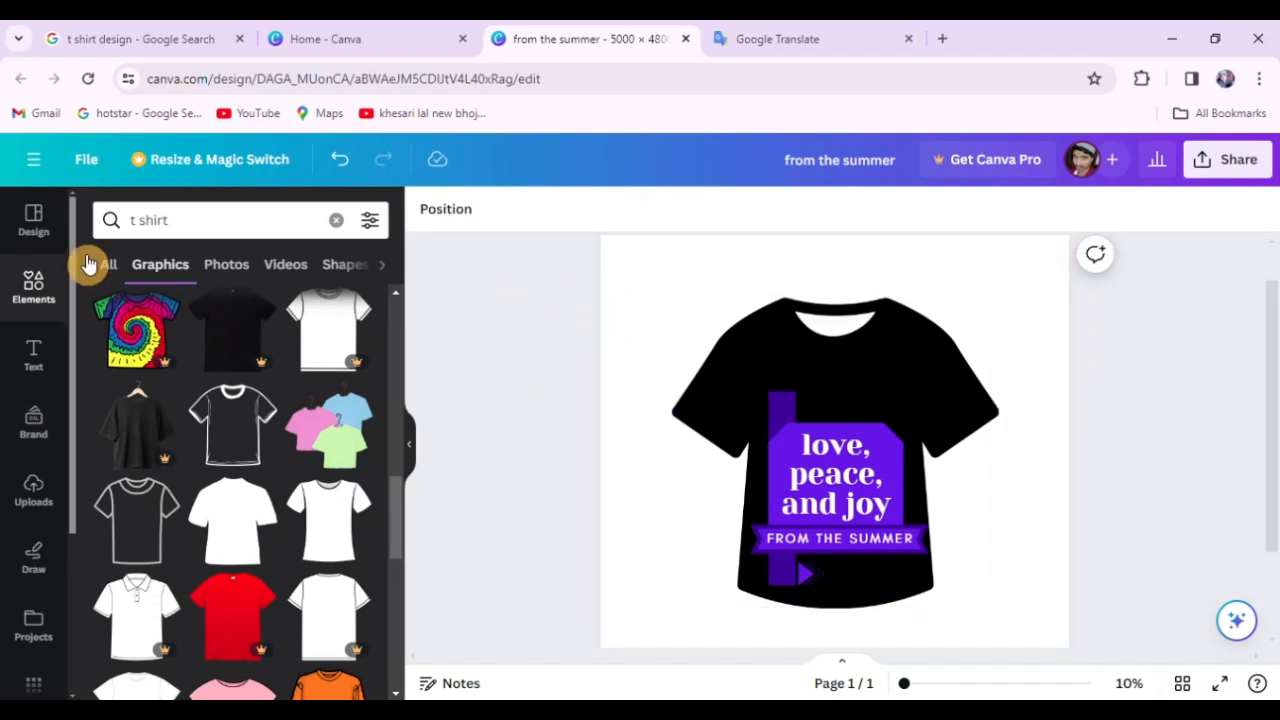
Step: Add a recently used square shape and enlarge it from the center until it covers most of the page
{"action": "left_click", "coordinate": [33, 290]}
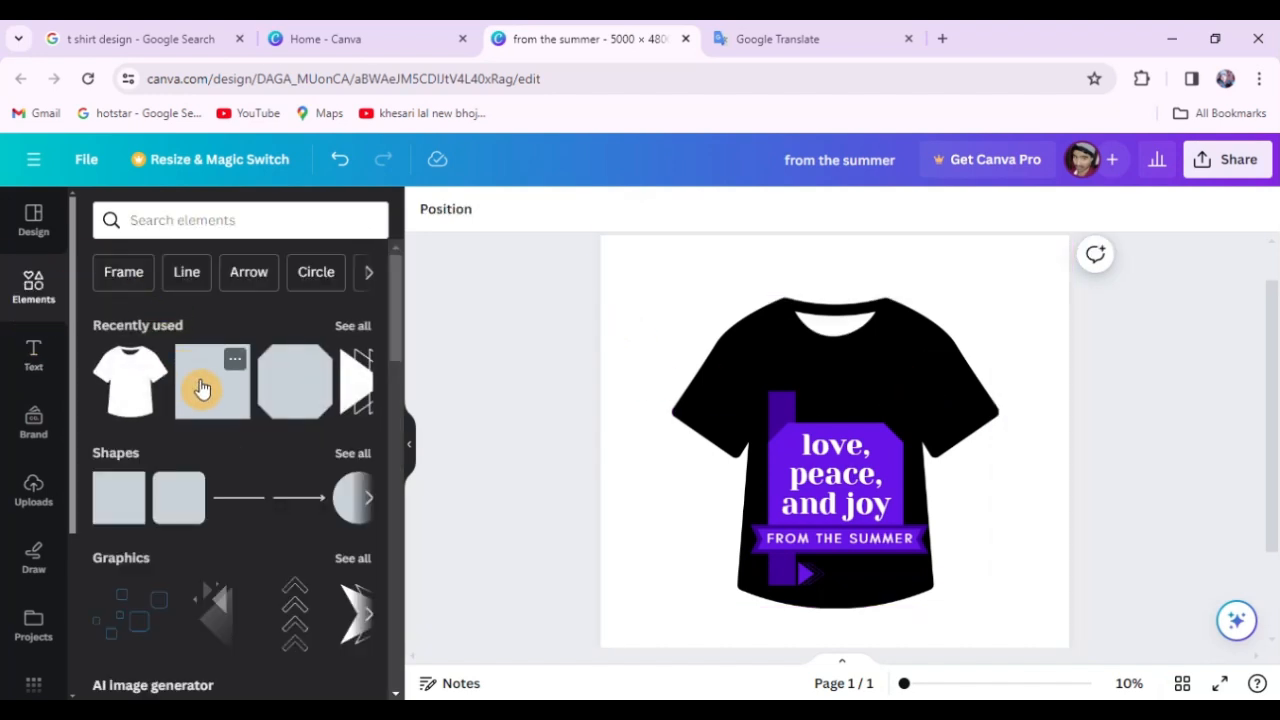
{"action": "left_click", "coordinate": [202, 388]}
{"action": "left_click", "coordinate": [534, 362]}
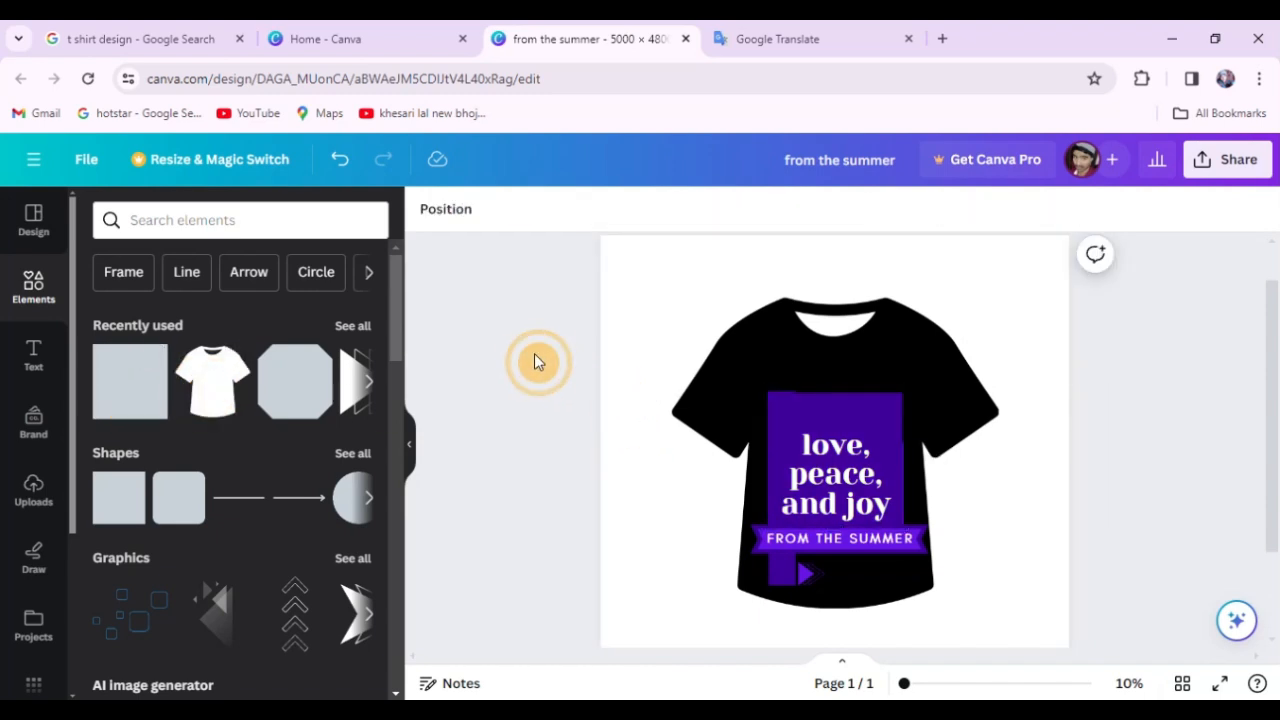
{"action": "left_click", "coordinate": [898, 403]}
{"action": "left_click_drag", "start_coordinate": [903, 393], "coordinate": [1065, 268]}
{"action": "scroll", "coordinate": [992, 323], "scroll_direction": "up", "scroll_amount": 1}
{"action": "scroll", "coordinate": [986, 323], "scroll_direction": "down", "scroll_amount": 2}
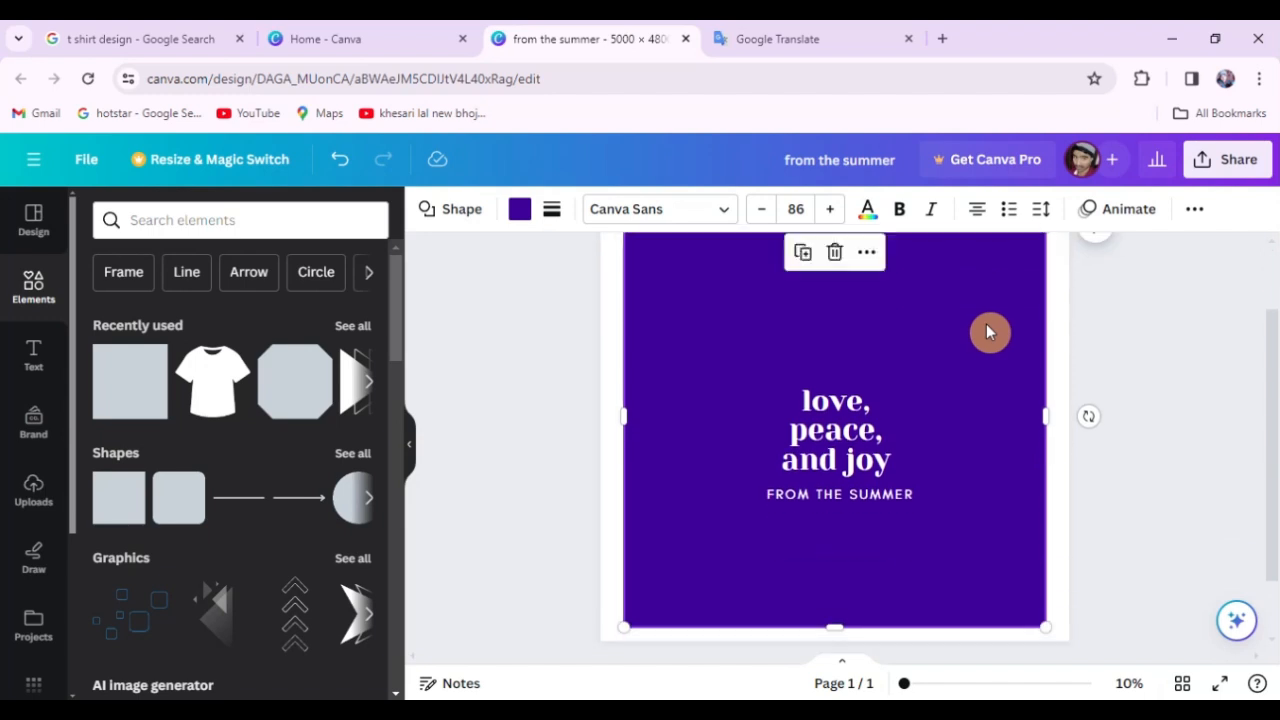
Step: Send the large purple square to the back, behind the T-shirt and all design elements
{"action": "right_click", "coordinate": [652, 291]}
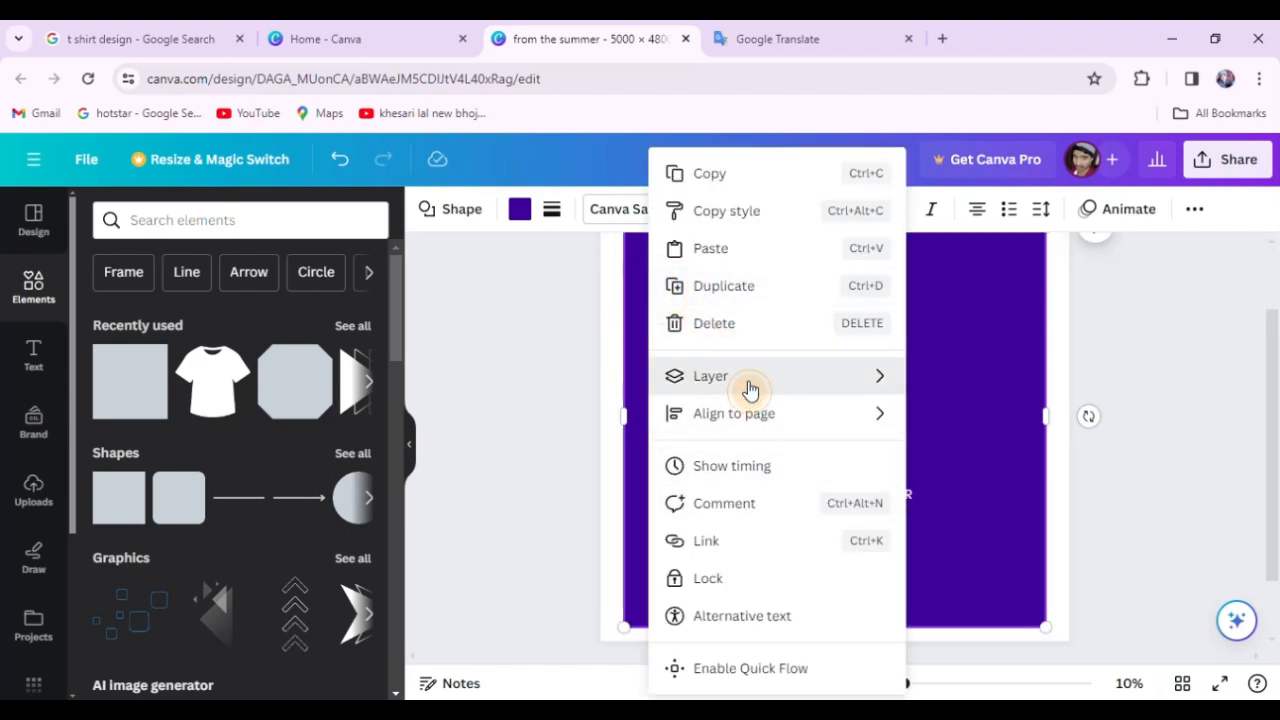
{"action": "mouse_move", "coordinate": [750, 390]}
{"action": "left_click", "coordinate": [971, 489]}
{"action": "left_click", "coordinate": [528, 340]}
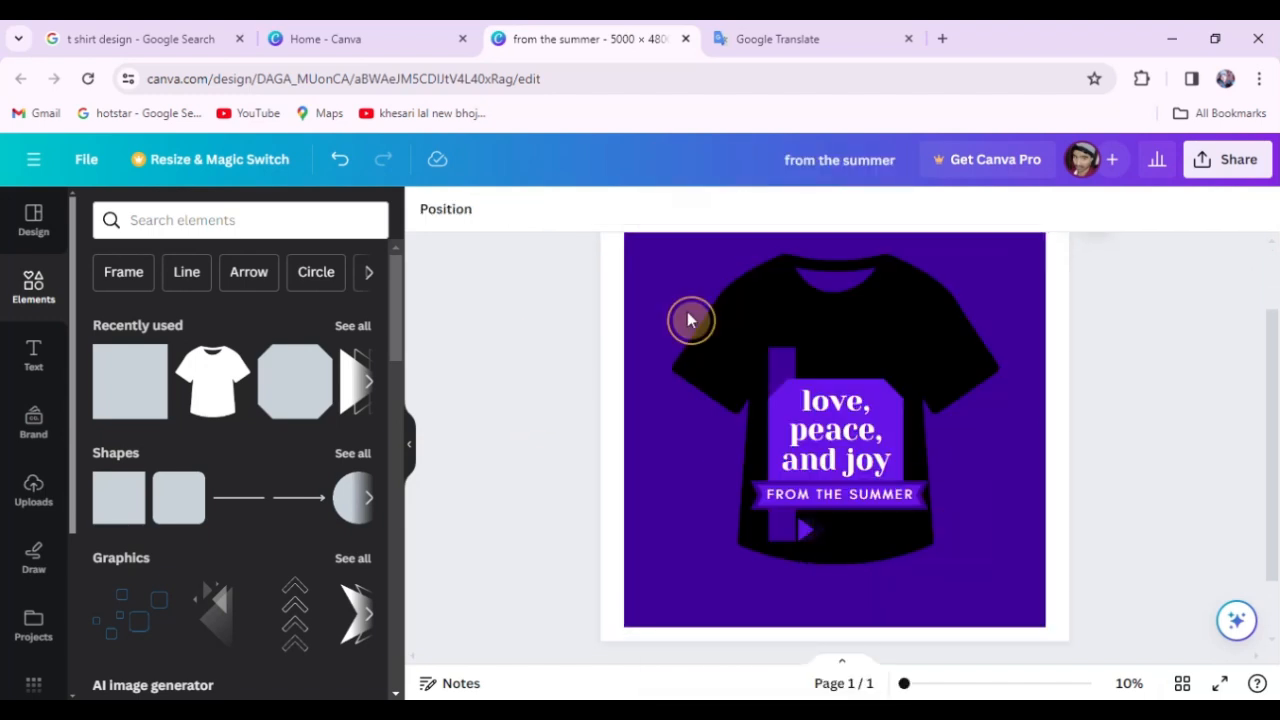
Step: Change the T-shirt graphic's color to white #ffffff
{"action": "left_click", "coordinate": [763, 292]}
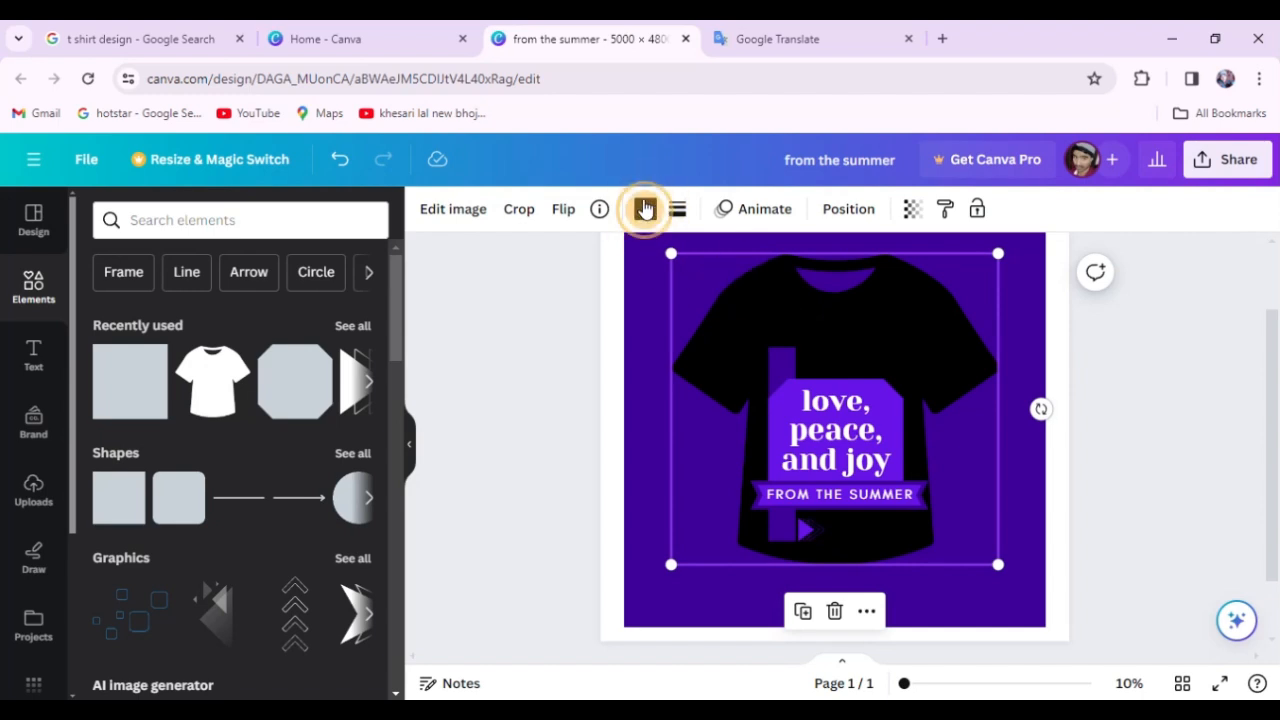
{"action": "left_click", "coordinate": [645, 210]}
{"action": "left_click", "coordinate": [306, 322]}
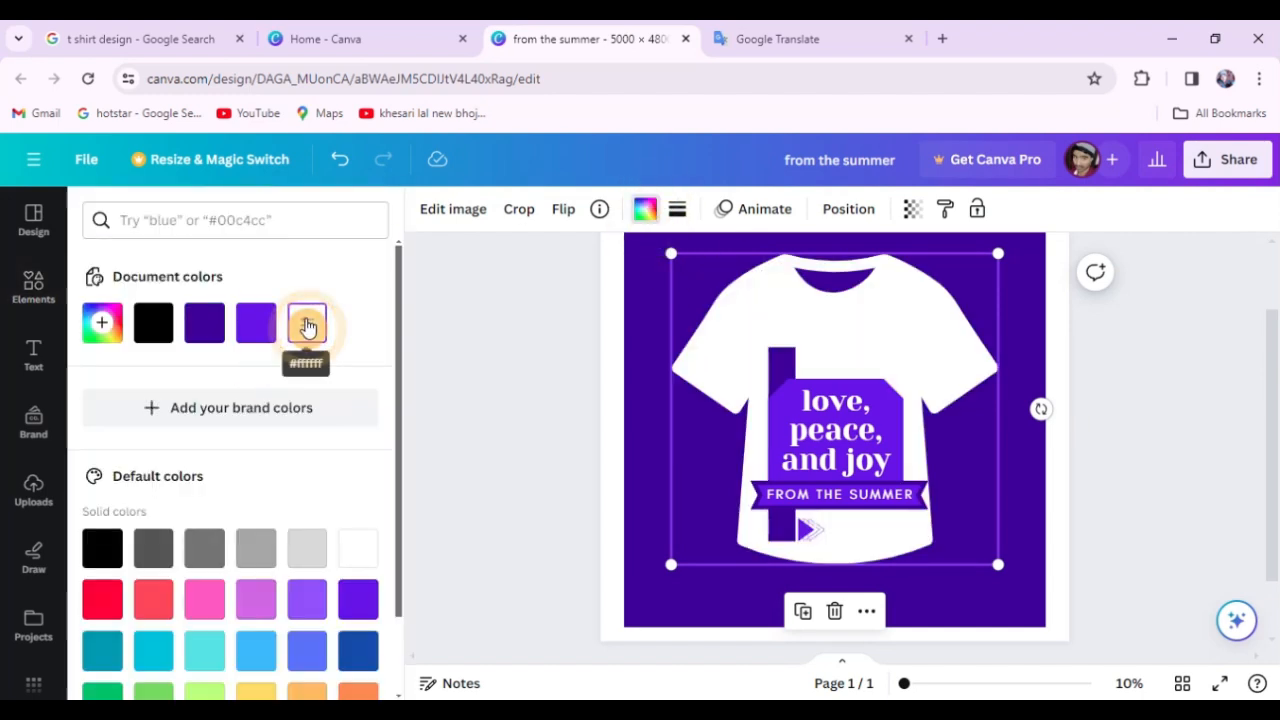
{"action": "left_click", "coordinate": [496, 342]}
{"action": "scroll", "coordinate": [617, 394], "scroll_direction": "up", "scroll_amount": 1}
{"action": "scroll", "coordinate": [617, 394], "scroll_direction": "down", "scroll_amount": 1}
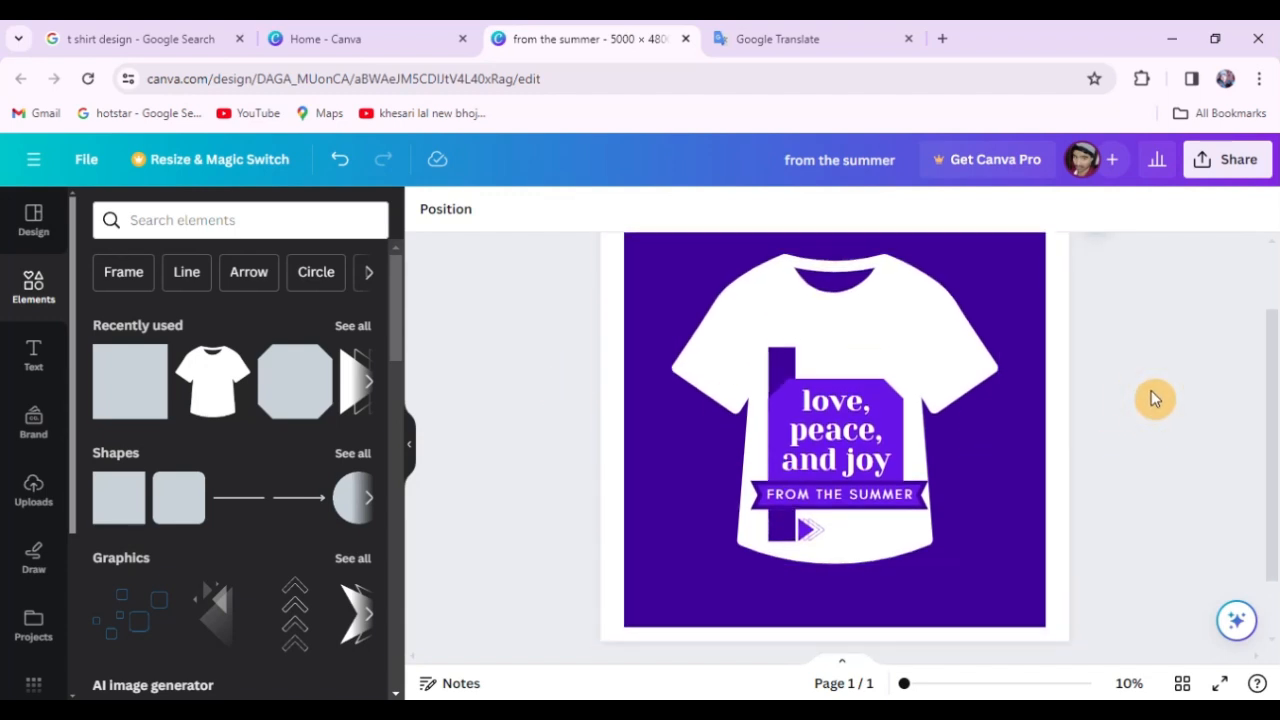
{"action": "scroll", "coordinate": [1151, 392], "scroll_direction": "up", "scroll_amount": 1}
{"action": "scroll", "coordinate": [1120, 405], "scroll_direction": "down", "scroll_amount": 2}
{"action": "scroll", "coordinate": [932, 466], "scroll_direction": "up", "scroll_amount": 2}
{"action": "scroll", "coordinate": [932, 466], "scroll_direction": "up", "scroll_amount": 1}
{"action": "scroll", "coordinate": [880, 510], "scroll_direction": "down", "scroll_amount": 2}
{"action": "scroll", "coordinate": [841, 540], "scroll_direction": "down", "scroll_amount": 1}
{"action": "scroll", "coordinate": [842, 540], "scroll_direction": "down", "scroll_amount": 1}
{"action": "scroll", "coordinate": [909, 514], "scroll_direction": "up", "scroll_amount": 1}
Step: Select the ribbon banner together with its text and scale both down slightly to fit within the shirt's side edges
{"action": "scroll", "coordinate": [874, 531], "scroll_direction": "up", "scroll_amount": 3}
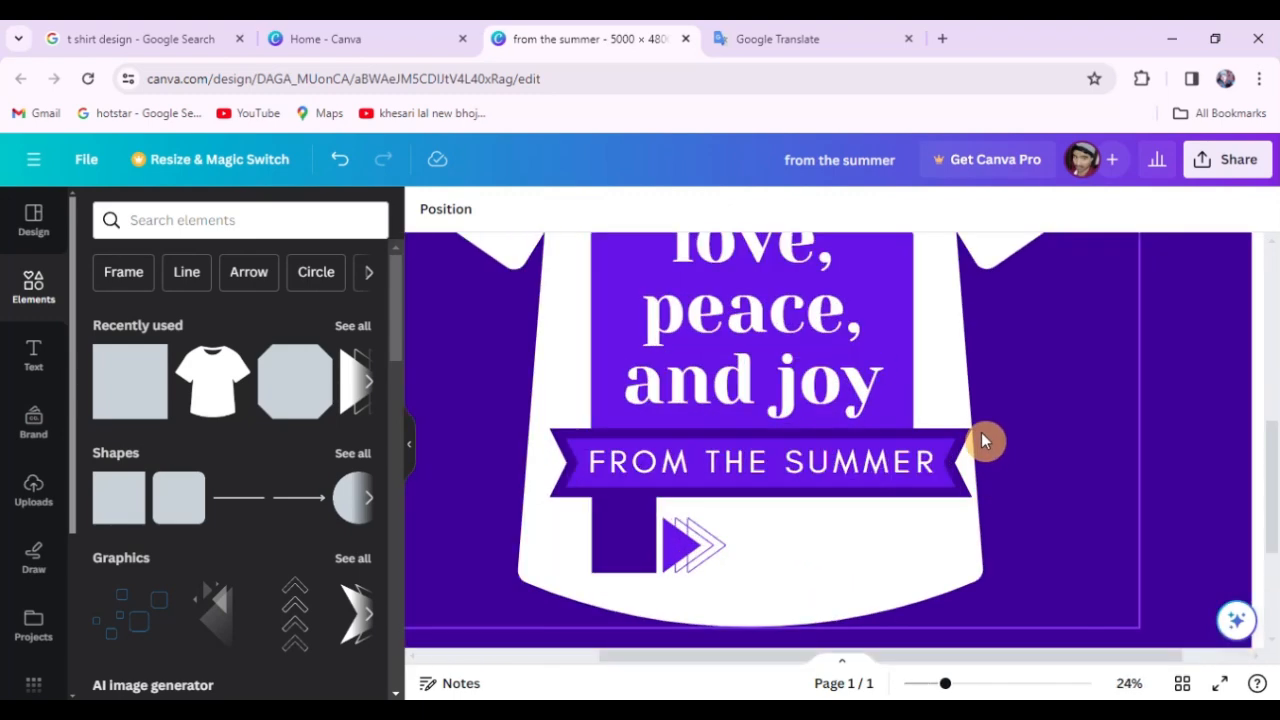
{"action": "scroll", "coordinate": [981, 450], "scroll_direction": "up", "scroll_amount": 1}
{"action": "left_click", "coordinate": [952, 444]}
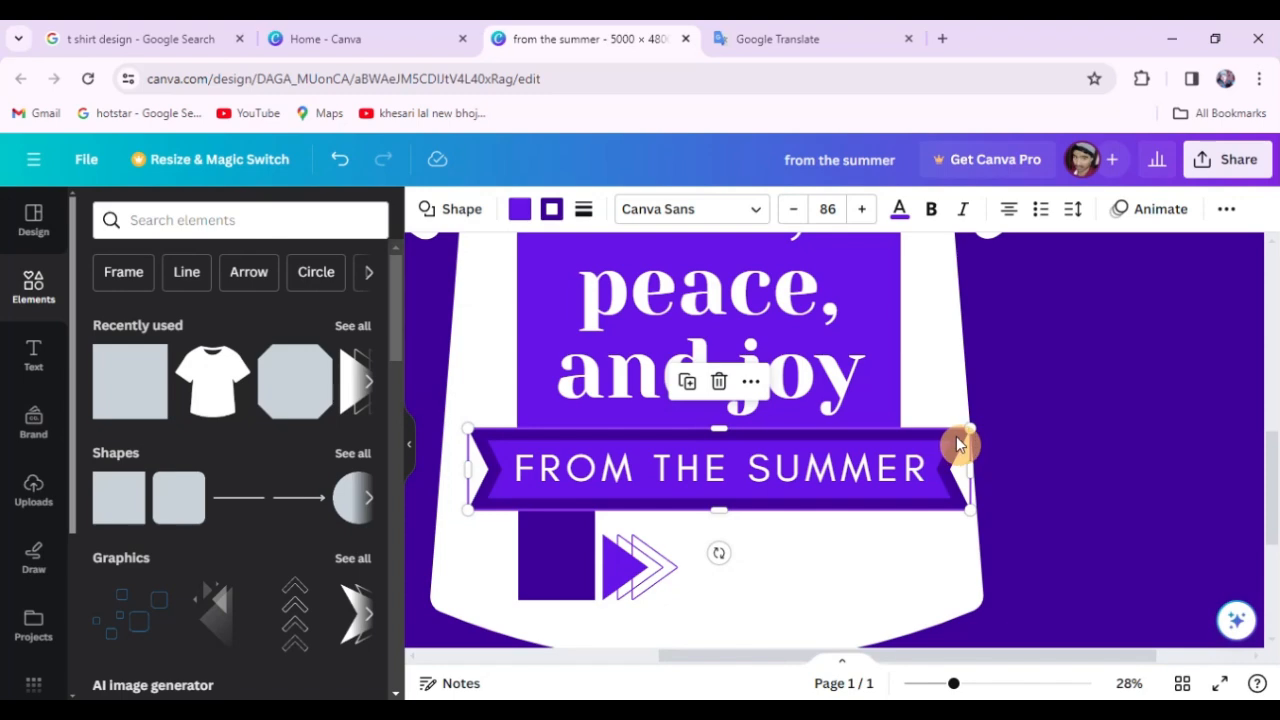
{"action": "scroll", "coordinate": [709, 508], "scroll_direction": "down", "scroll_amount": 4}
{"action": "scroll", "coordinate": [989, 484], "scroll_direction": "up", "scroll_amount": 1}
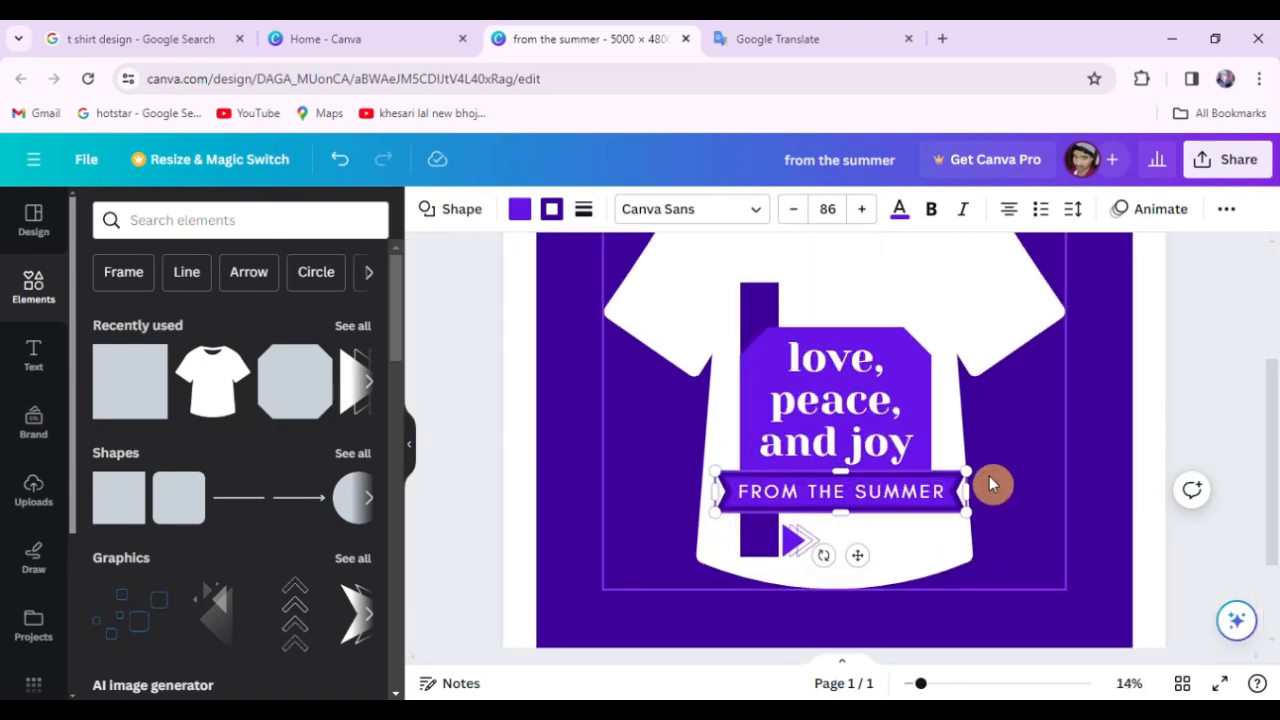
{"action": "scroll", "coordinate": [989, 484], "scroll_direction": "up", "scroll_amount": 2}
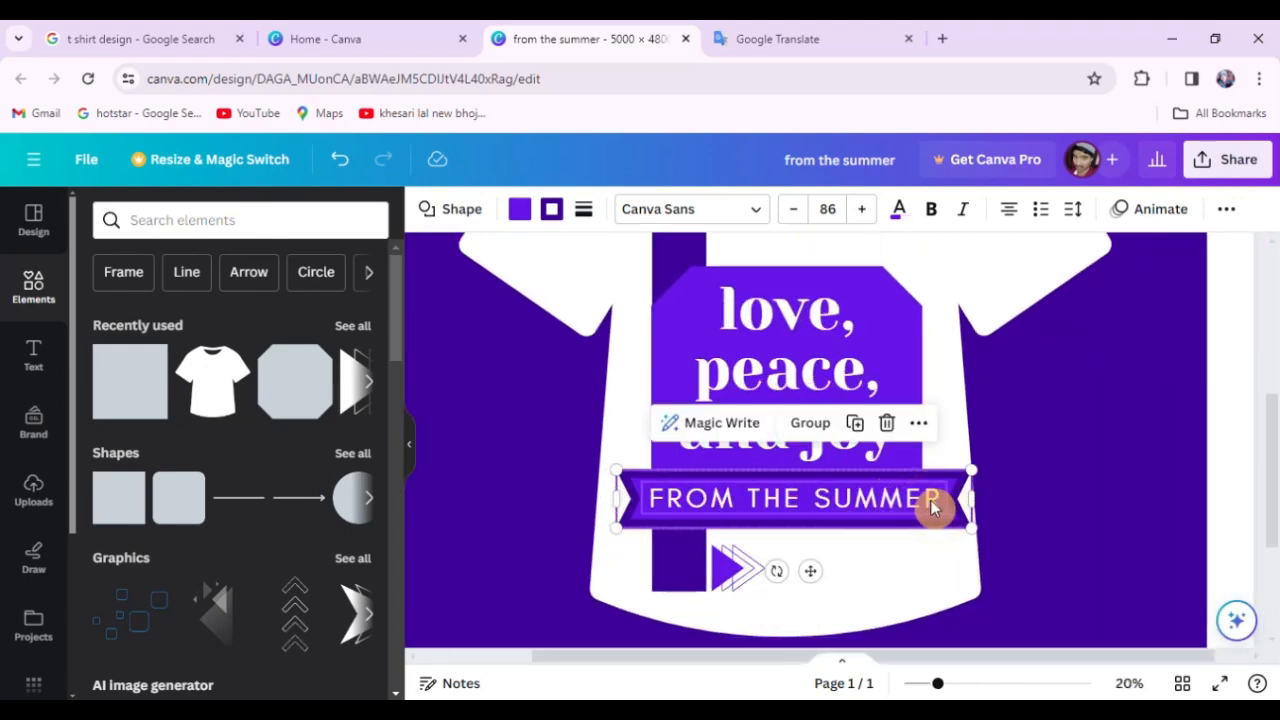
{"action": "scroll", "coordinate": [942, 506], "scroll_direction": "up", "scroll_amount": 3}
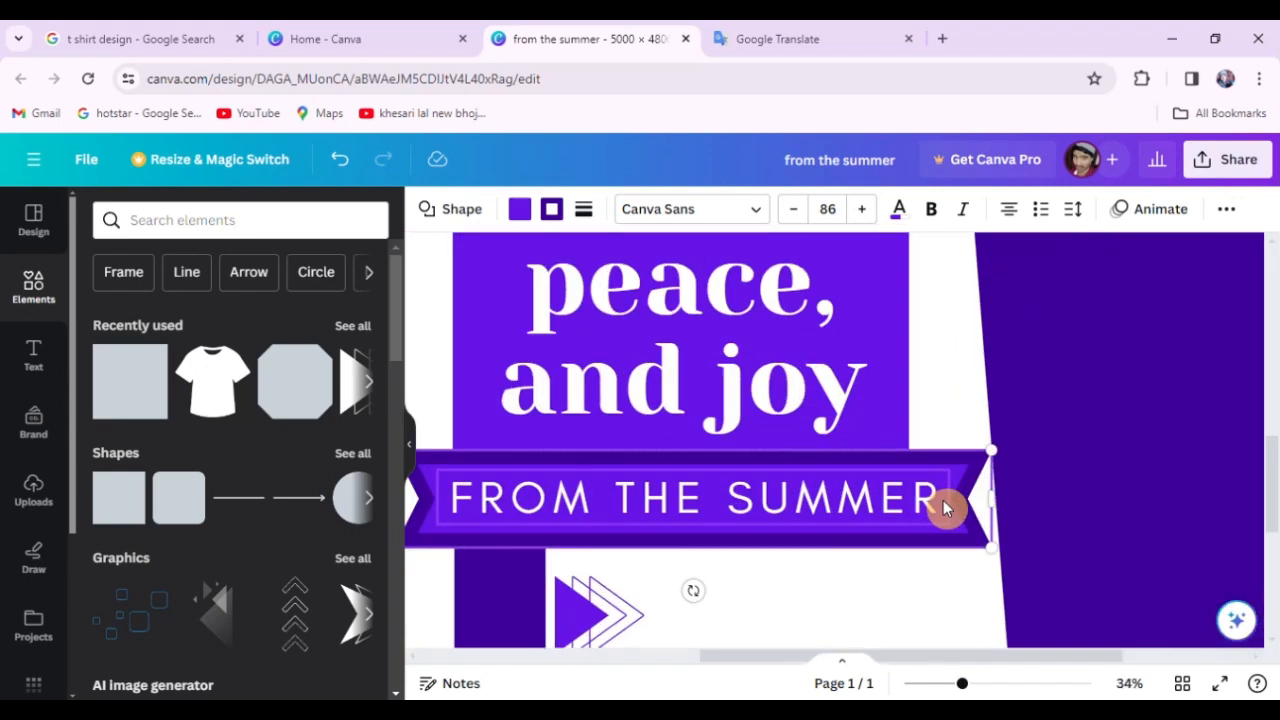
{"action": "left_click_drag", "start_coordinate": [993, 461], "coordinate": [913, 481]}
{"action": "scroll", "coordinate": [834, 470], "scroll_direction": "down", "scroll_amount": 4}
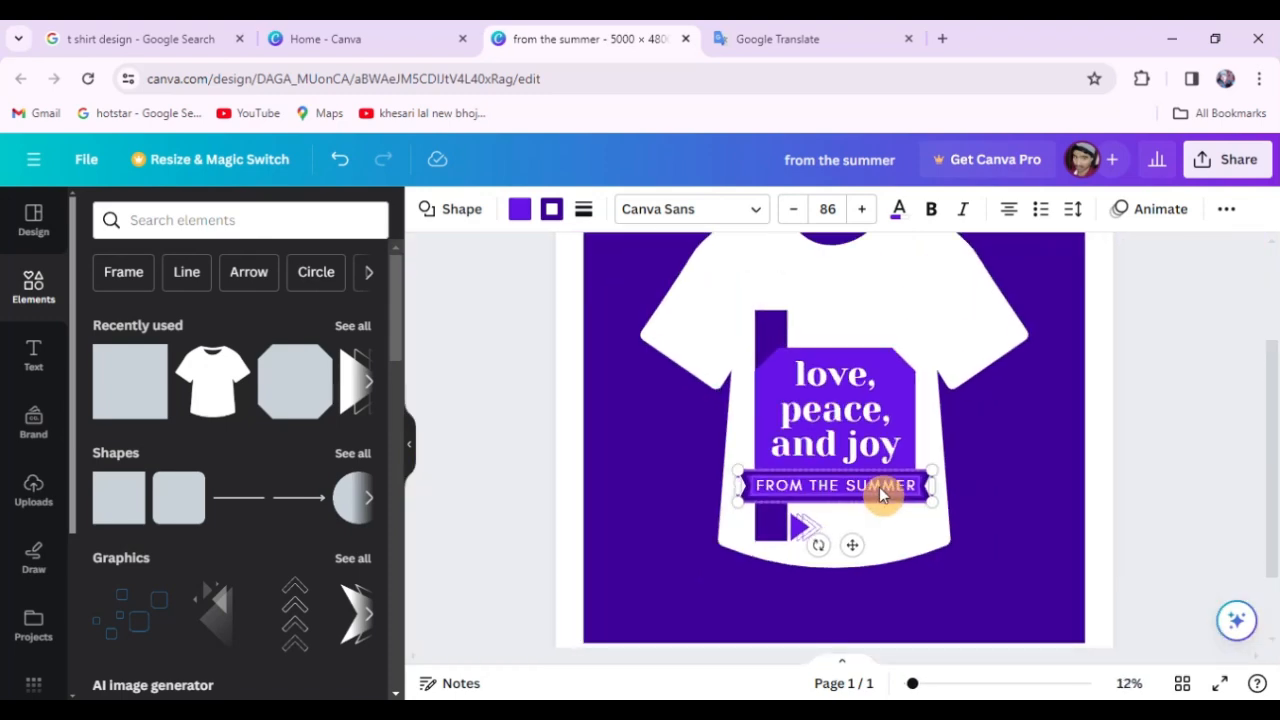
{"action": "left_click", "coordinate": [473, 362]}
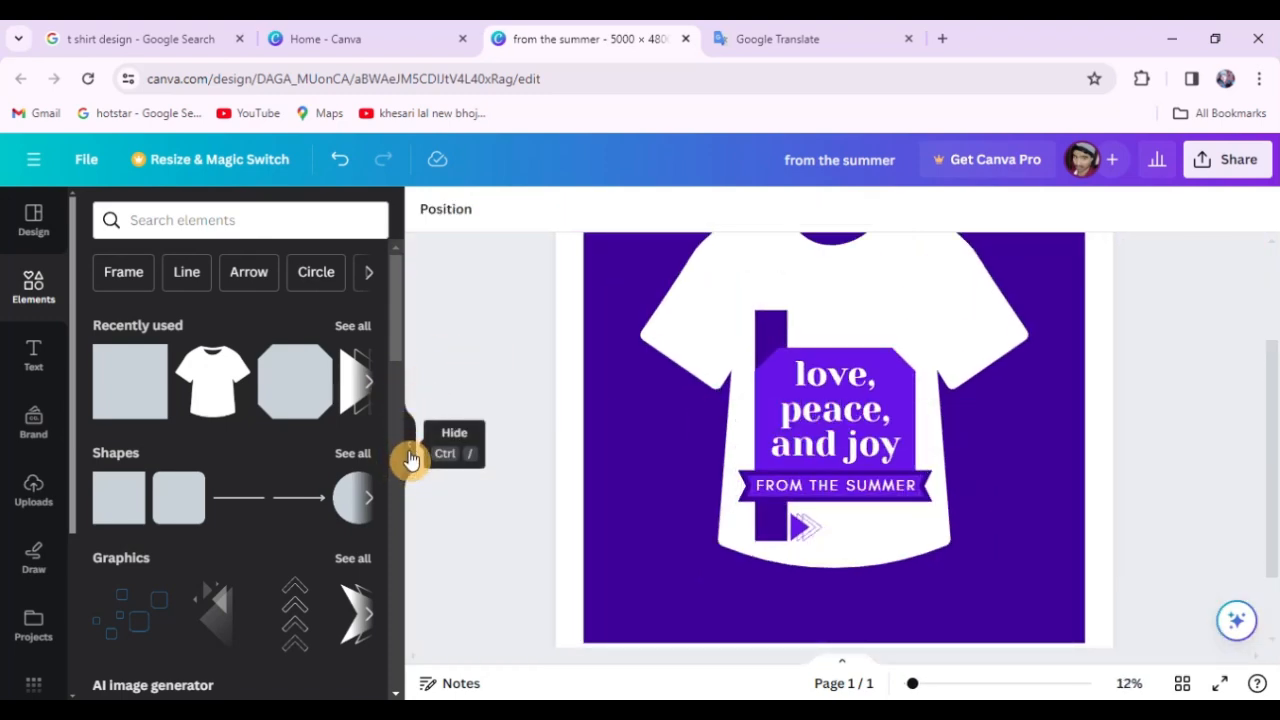
Step: Hide the elements library and examine the finished T-shirt design on its purple background, both as a whole and up close
{"action": "left_click", "coordinate": [407, 456]}
{"action": "scroll", "coordinate": [757, 532], "scroll_direction": "down", "scroll_amount": 1}
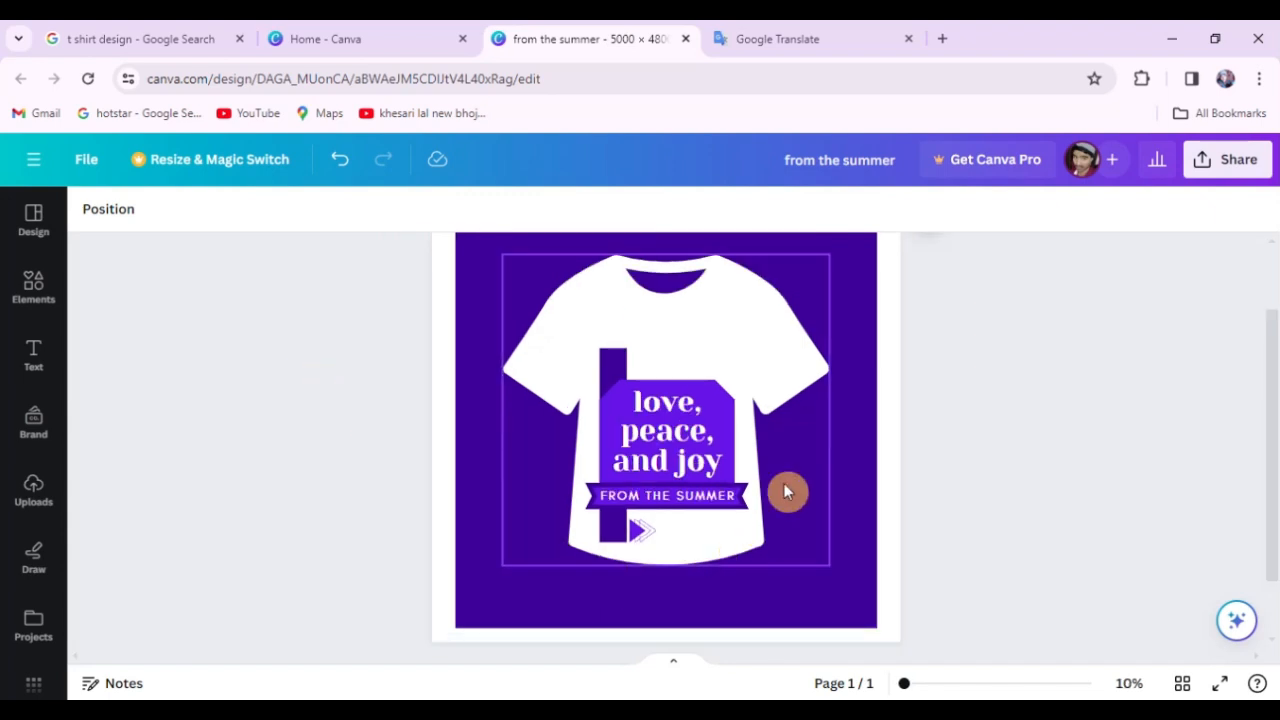
{"action": "scroll", "coordinate": [880, 334], "scroll_direction": "up", "scroll_amount": 2}
{"action": "scroll", "coordinate": [638, 452], "scroll_direction": "down", "scroll_amount": 1}
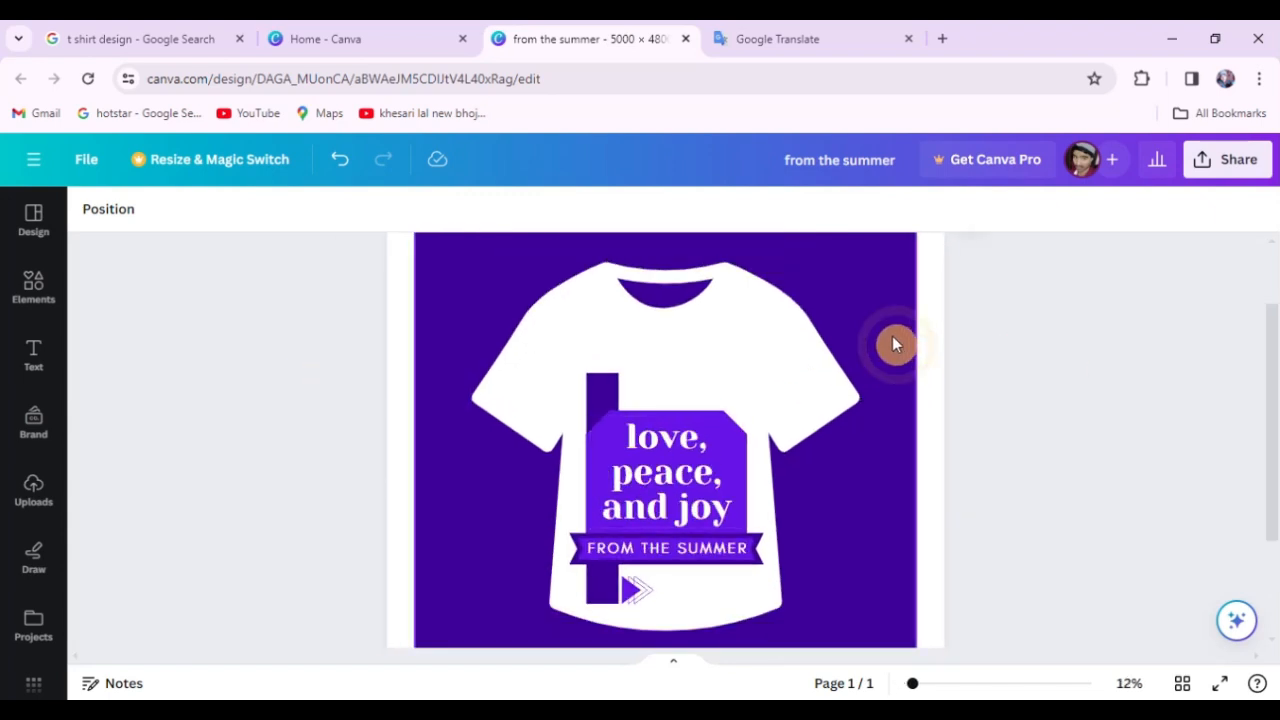
{"action": "scroll", "coordinate": [918, 350], "scroll_direction": "down", "scroll_amount": 1}
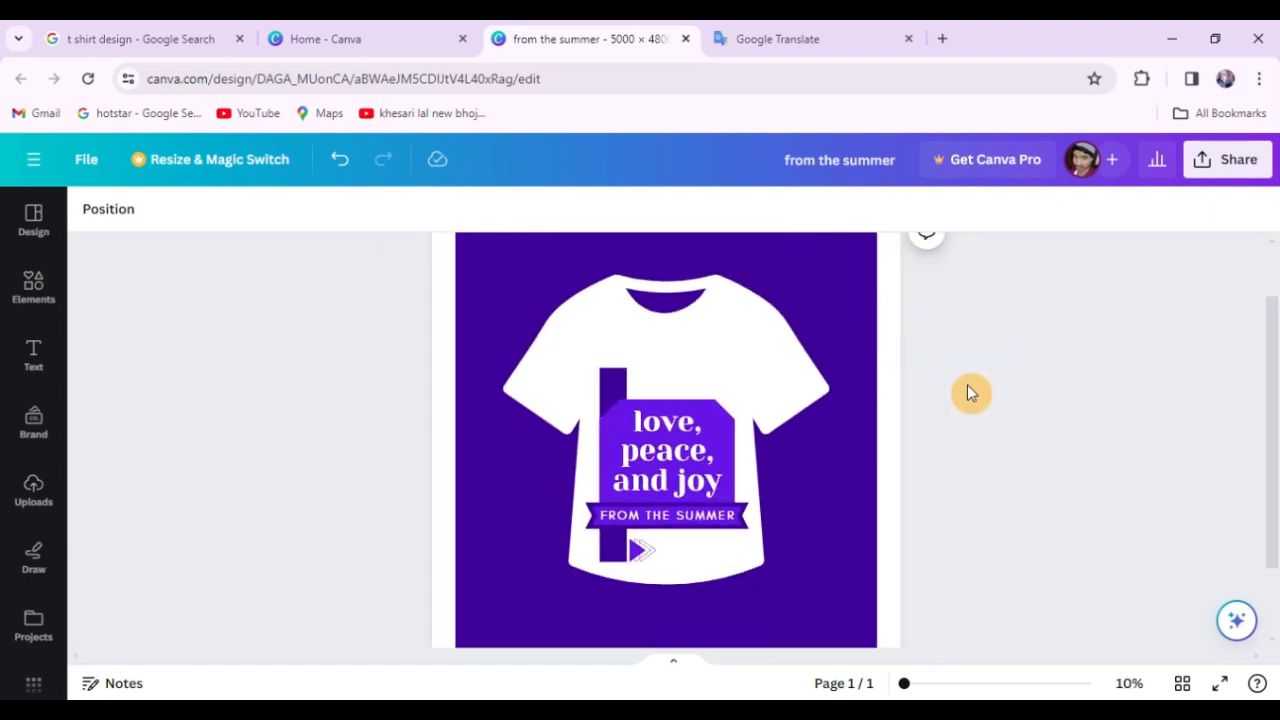
{"action": "scroll", "coordinate": [766, 500], "scroll_direction": "up", "scroll_amount": 1}
{"action": "scroll", "coordinate": [960, 404], "scroll_direction": "down", "scroll_amount": 1}
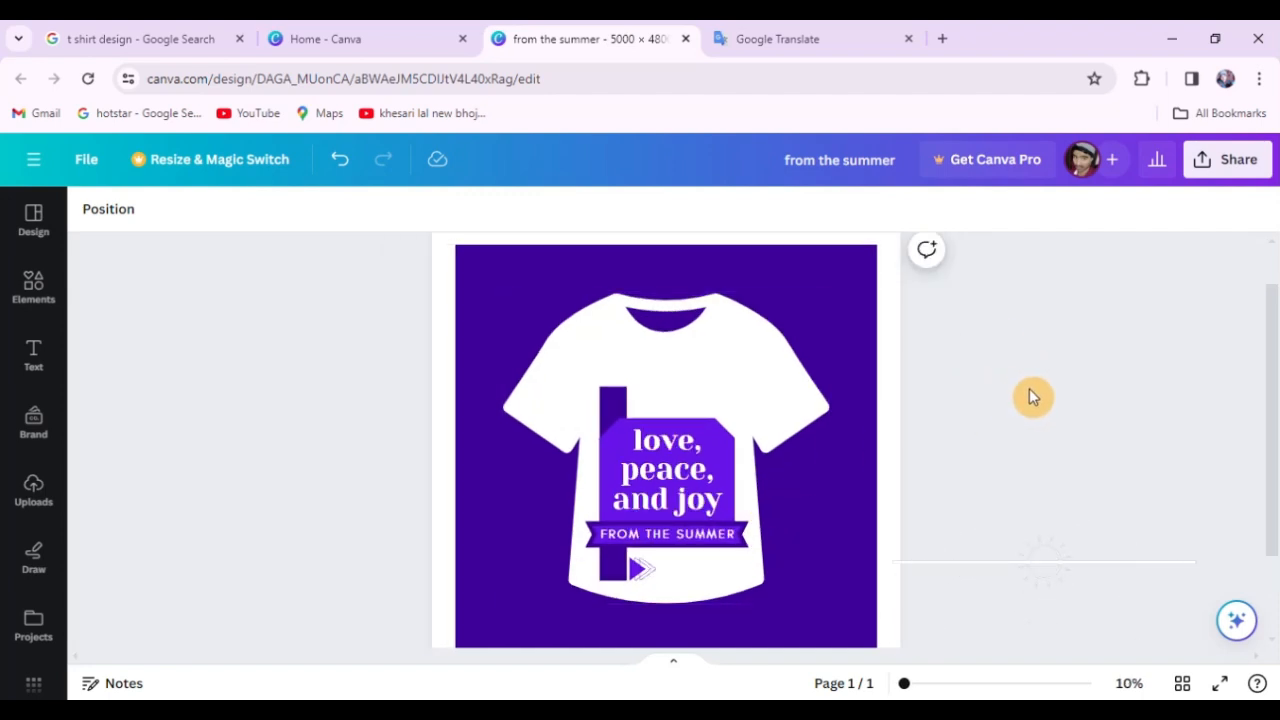
{"action": "scroll", "coordinate": [1024, 395], "scroll_direction": "up", "scroll_amount": 1}
{"action": "scroll", "coordinate": [774, 386], "scroll_direction": "down", "scroll_amount": 1}
{"action": "scroll", "coordinate": [1006, 506], "scroll_direction": "up", "scroll_amount": 1}
{"action": "scroll", "coordinate": [868, 431], "scroll_direction": "up", "scroll_amount": 1}
{"action": "scroll", "coordinate": [849, 437], "scroll_direction": "down", "scroll_amount": 1}
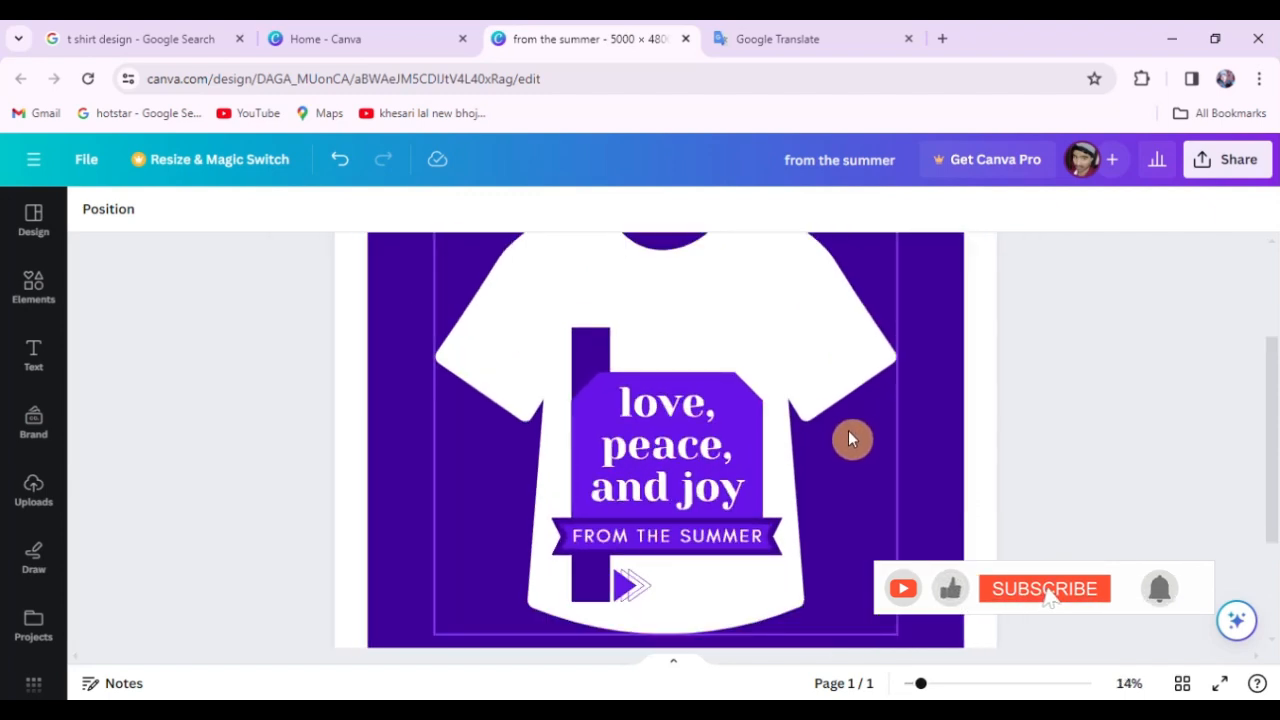
Step: Check the English phrase and its Hindi translation in Google Translate, and return to Canva to review the T-shirt design
{"action": "left_click", "coordinate": [806, 30]}
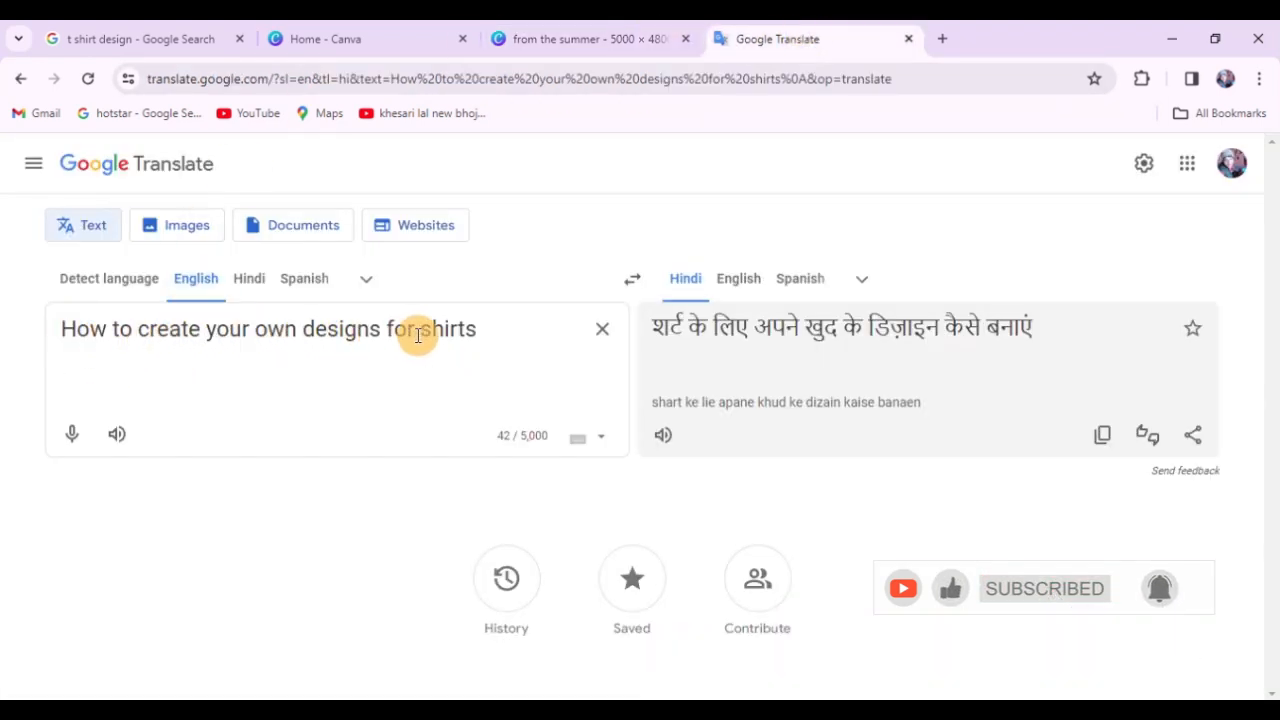
{"action": "left_click", "coordinate": [540, 30]}
{"action": "scroll", "coordinate": [600, 400], "scroll_direction": "down", "scroll_amount": 1}
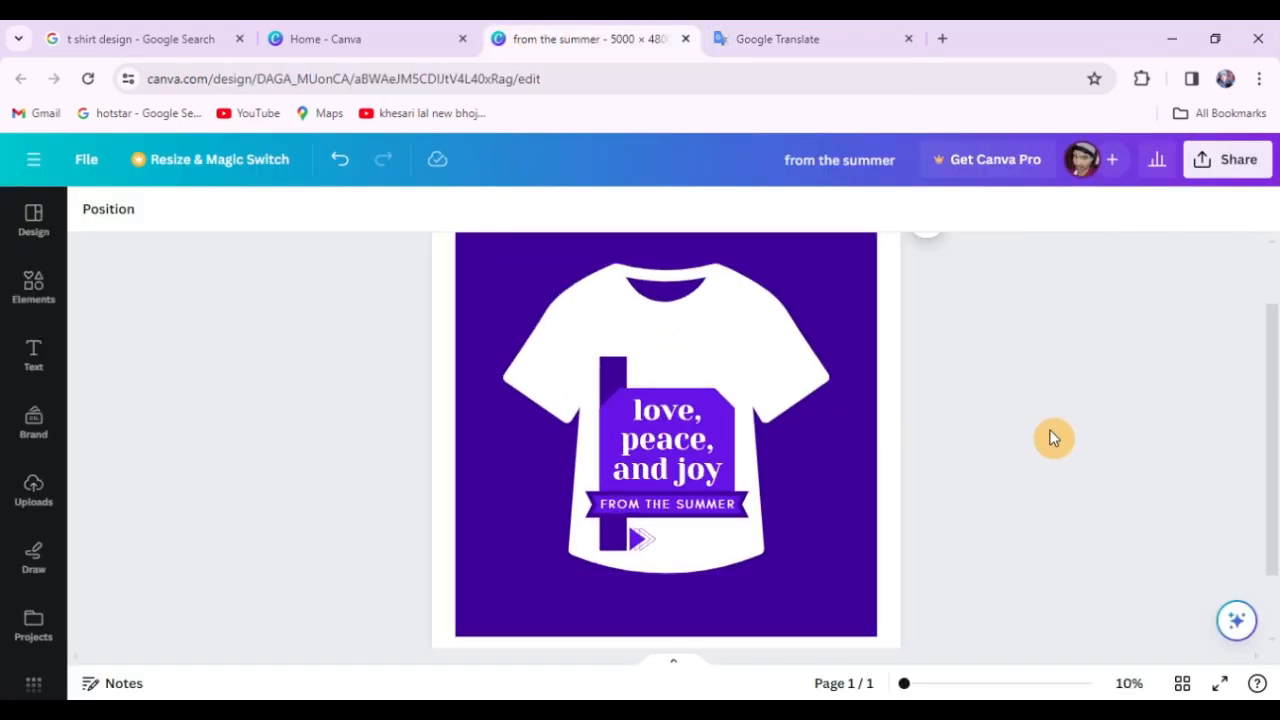
{"action": "scroll", "coordinate": [1050, 438], "scroll_direction": "up", "scroll_amount": 1}
{"action": "scroll", "coordinate": [740, 352], "scroll_direction": "down", "scroll_amount": 1}
{"action": "scroll", "coordinate": [729, 403], "scroll_direction": "up", "scroll_amount": 1}
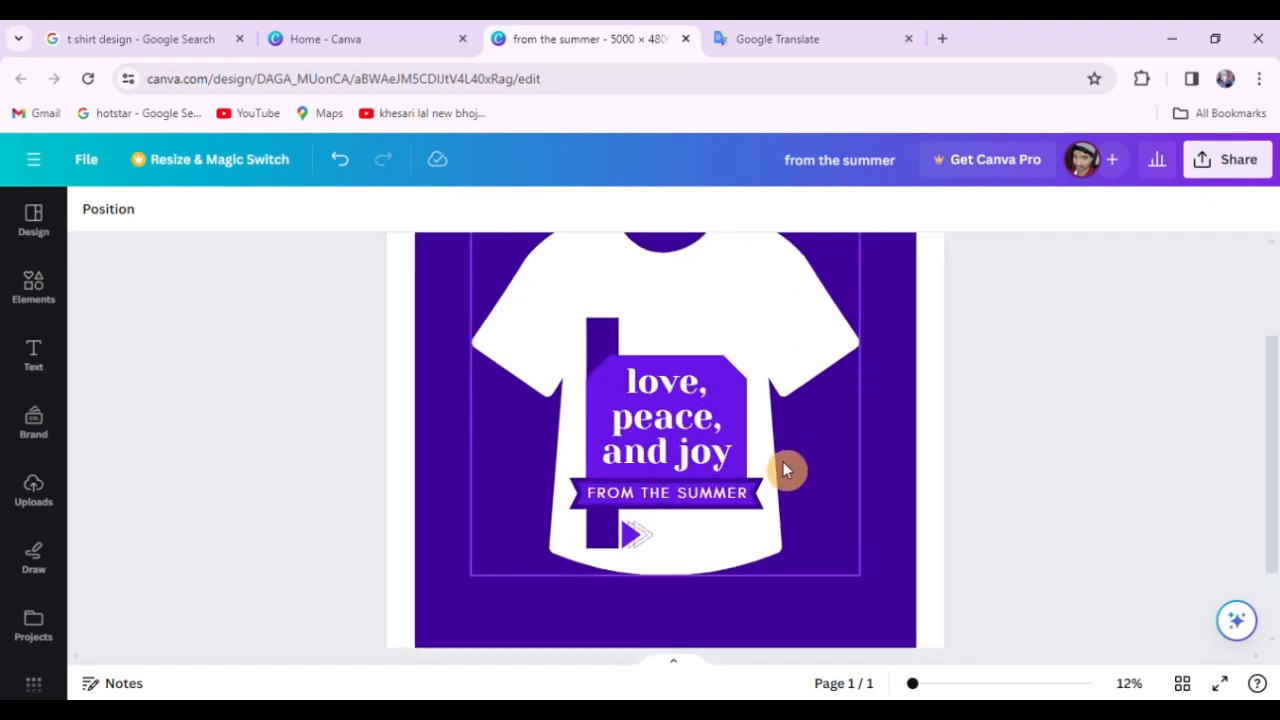
{"action": "scroll", "coordinate": [785, 425], "scroll_direction": "down", "scroll_amount": 3}
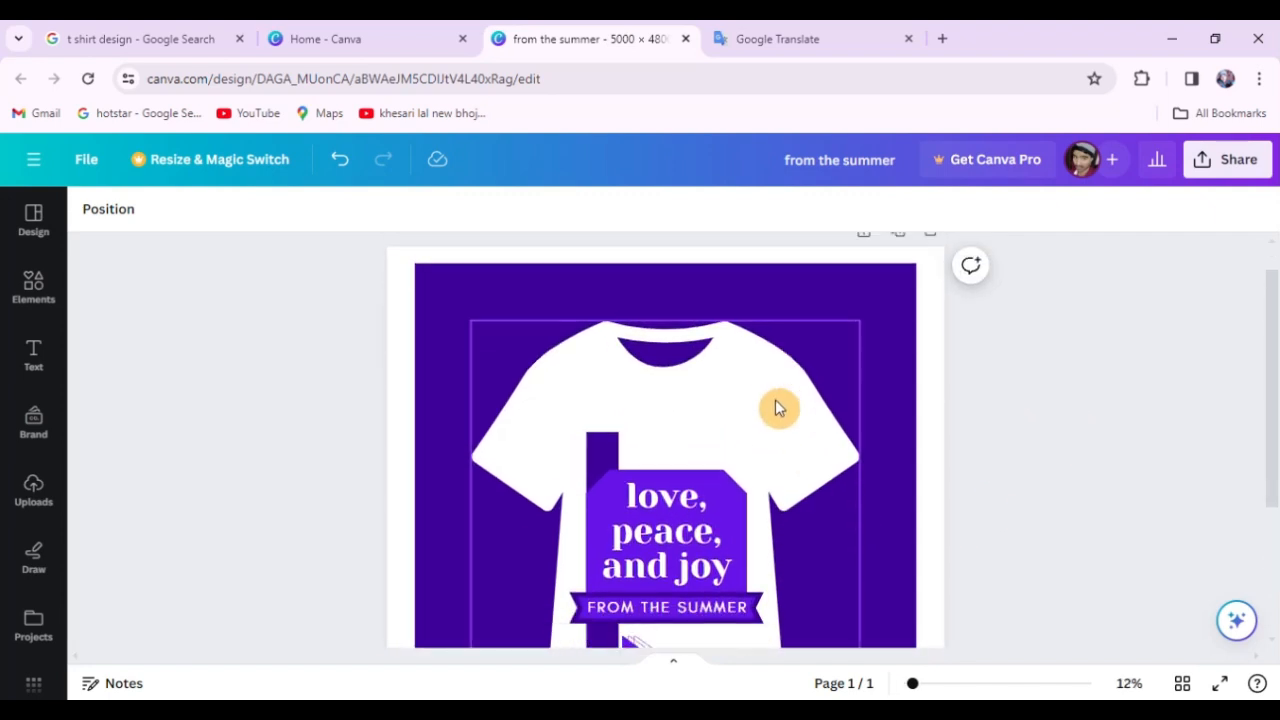